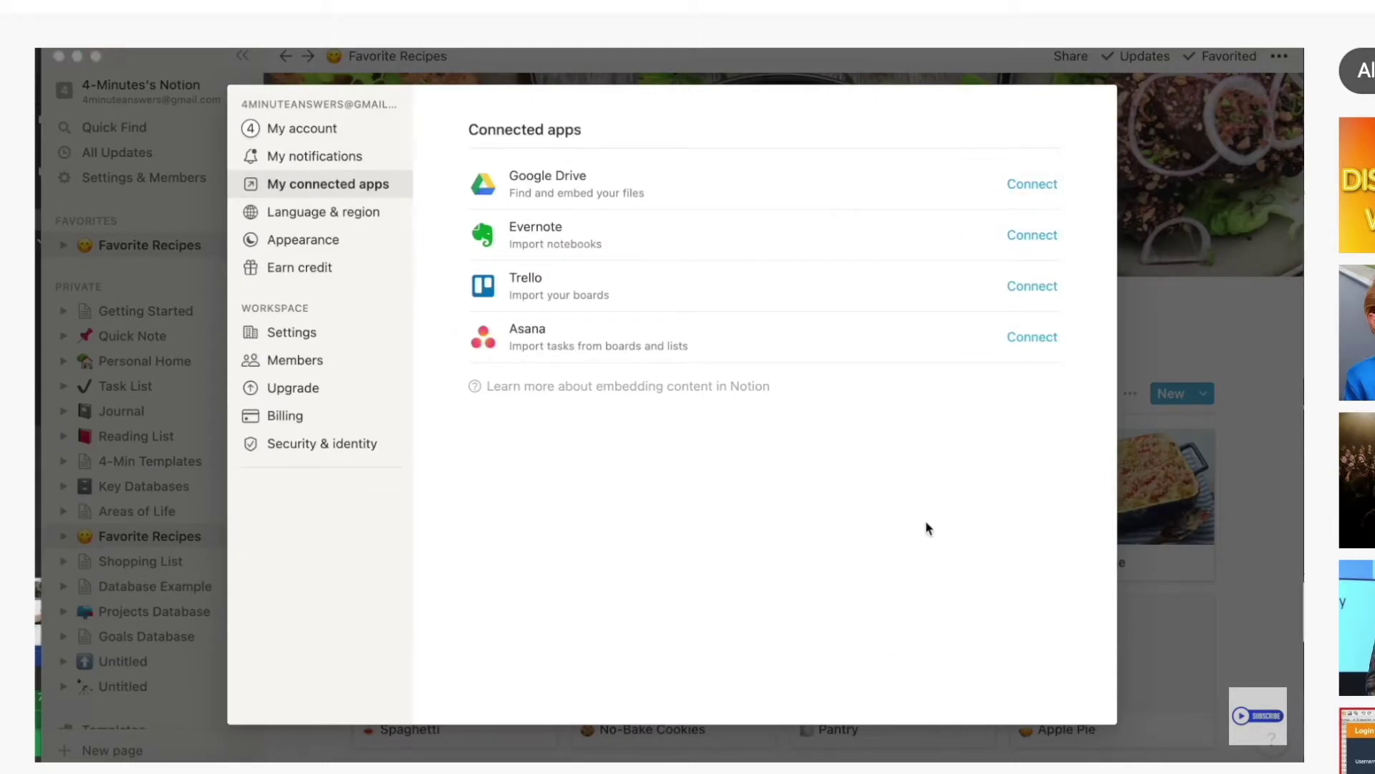
Scroll through the viewer comments on the emails-into-Notion tutorial and open the 4 Minute Answers channel
{"action": "left_click", "coordinate": [1031, 239]}
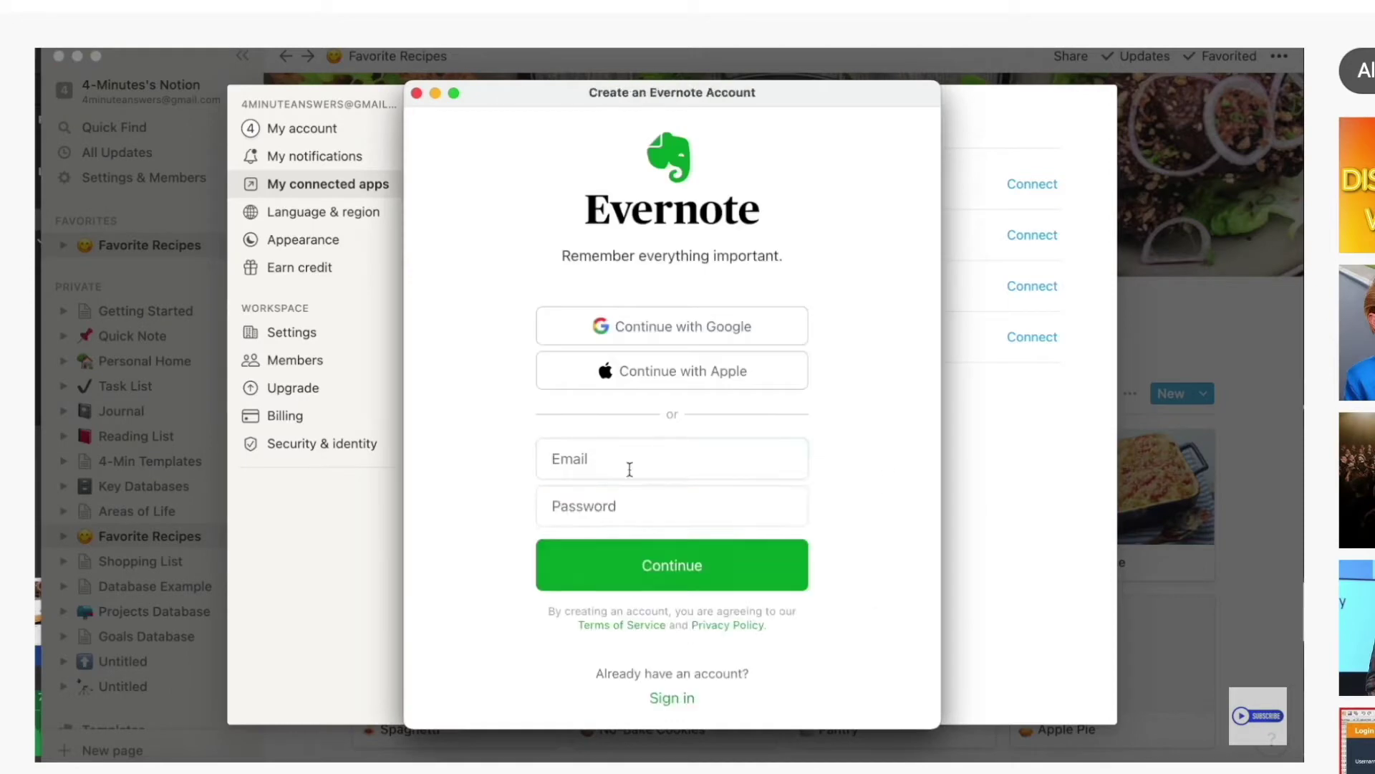
{"action": "scroll", "coordinate": [510, 605], "scroll_direction": "down", "scroll_amount": 1}
{"action": "scroll", "coordinate": [669, 394], "scroll_direction": "down", "scroll_amount": 5}
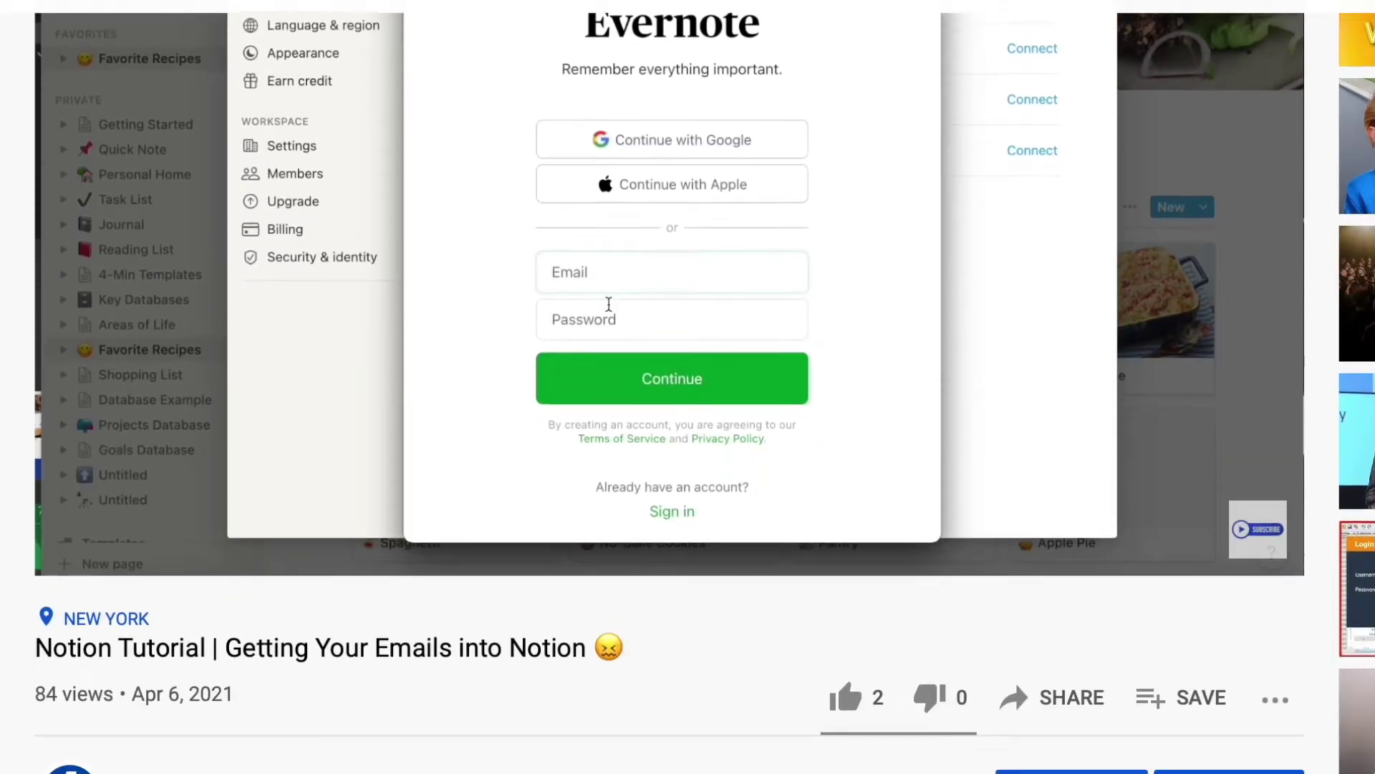
{"action": "scroll", "coordinate": [687, 393], "scroll_direction": "down", "scroll_amount": 5}
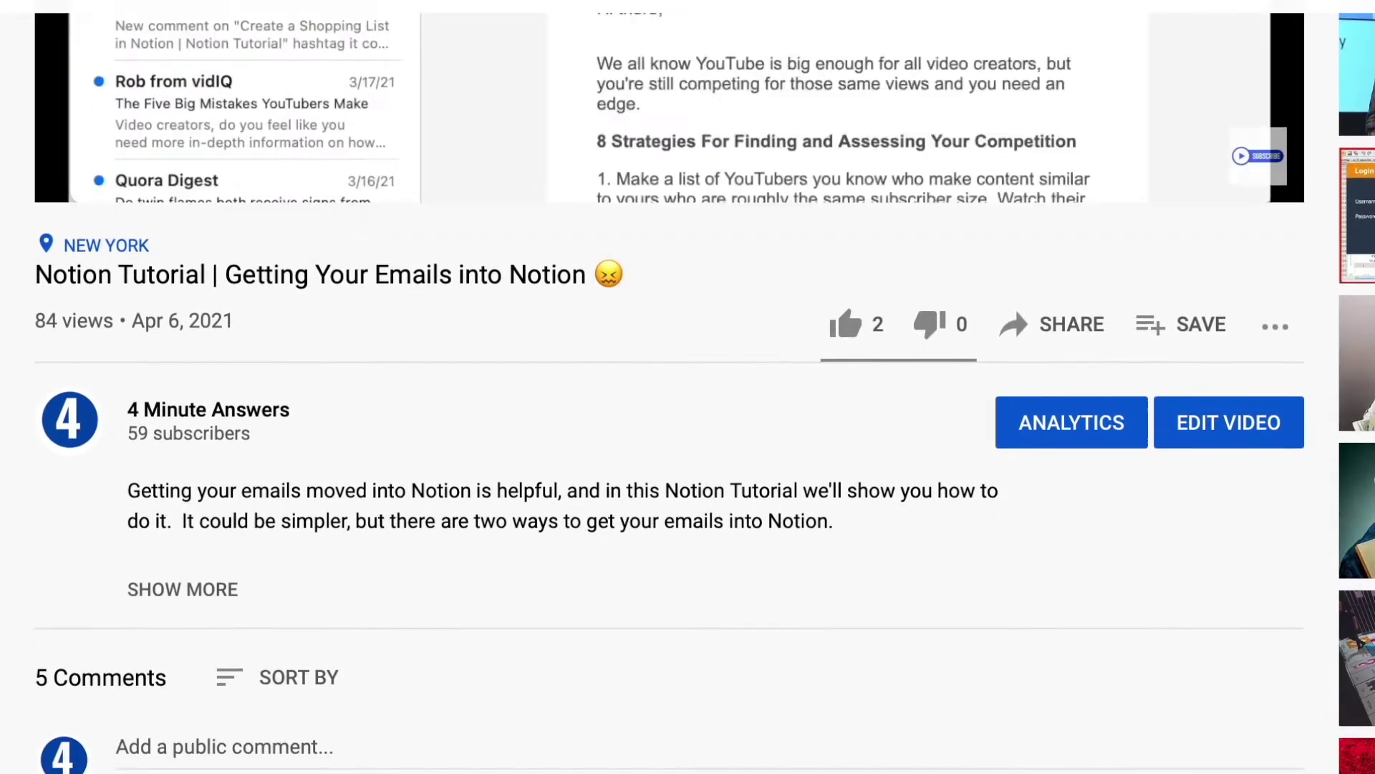
{"action": "scroll", "coordinate": [688, 394], "scroll_direction": "down", "scroll_amount": 2}
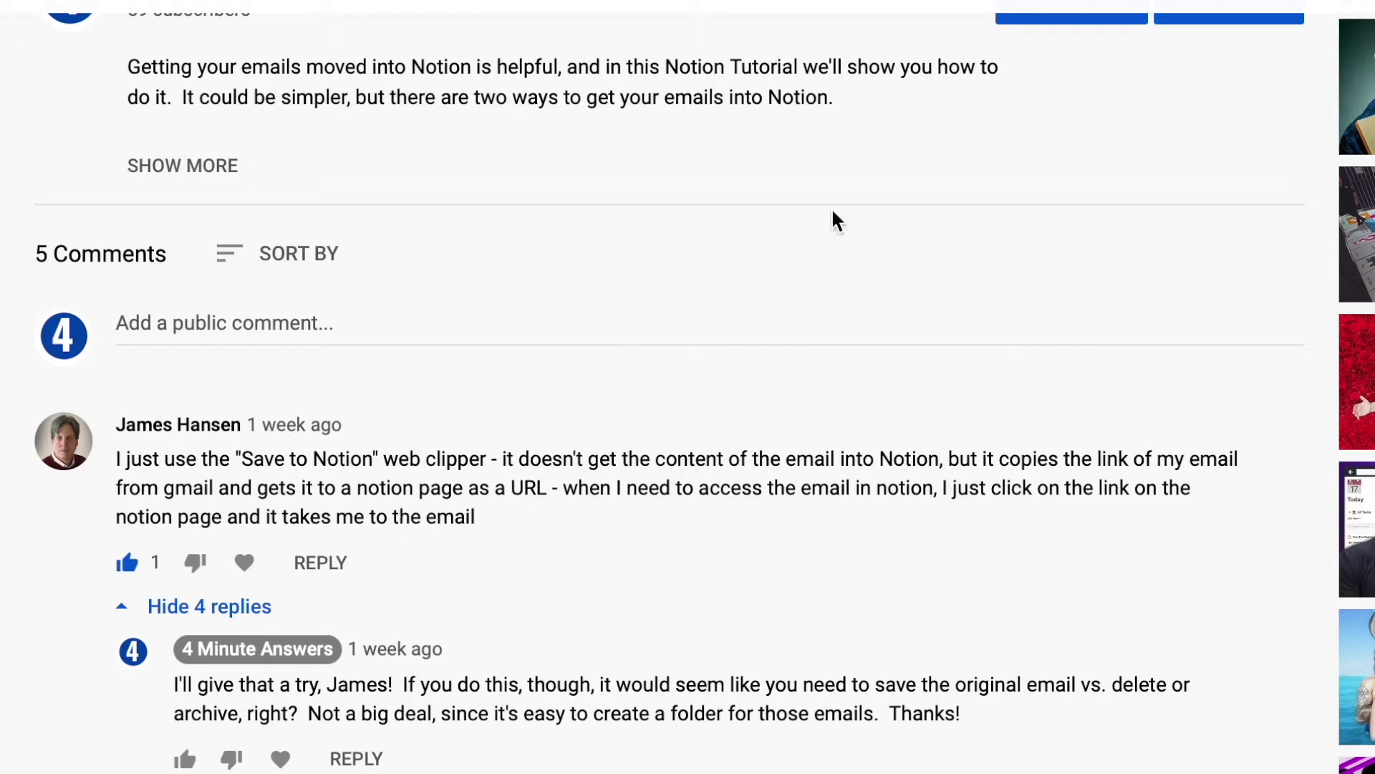
{"action": "scroll", "coordinate": [687, 394], "scroll_direction": "down", "scroll_amount": 1}
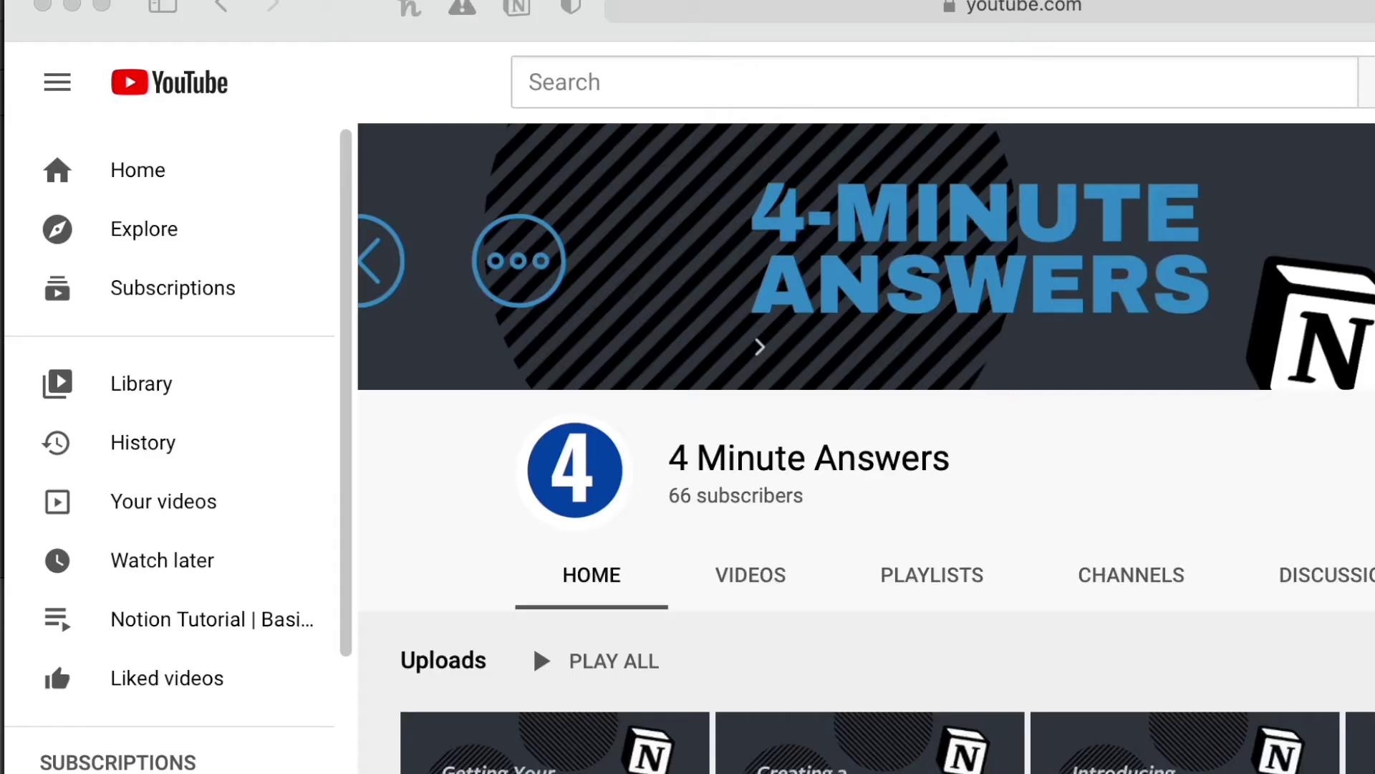
Open the Notion 'Second Brain' tutorial video from the channel and resume its playback
{"action": "left_click", "coordinate": [517, 9]}
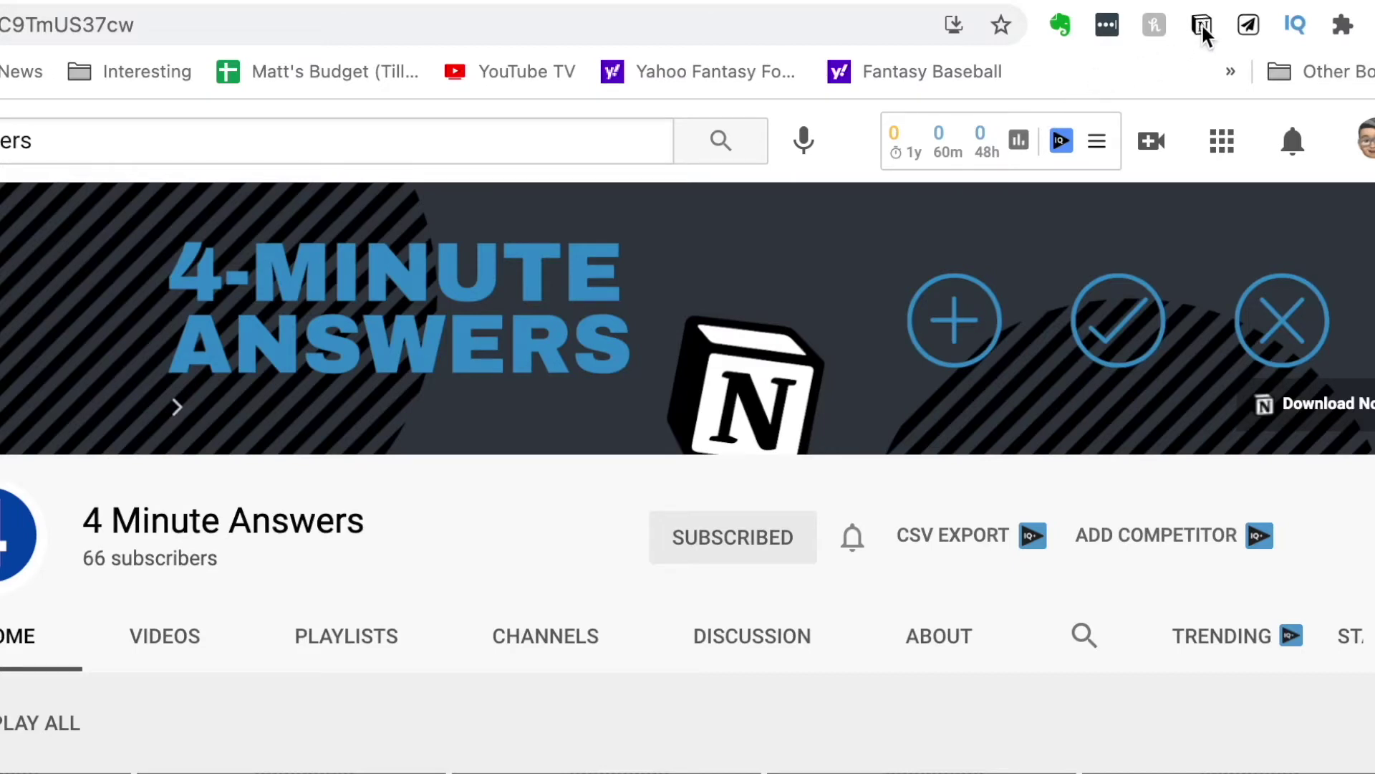
{"action": "left_click", "coordinate": [1202, 24]}
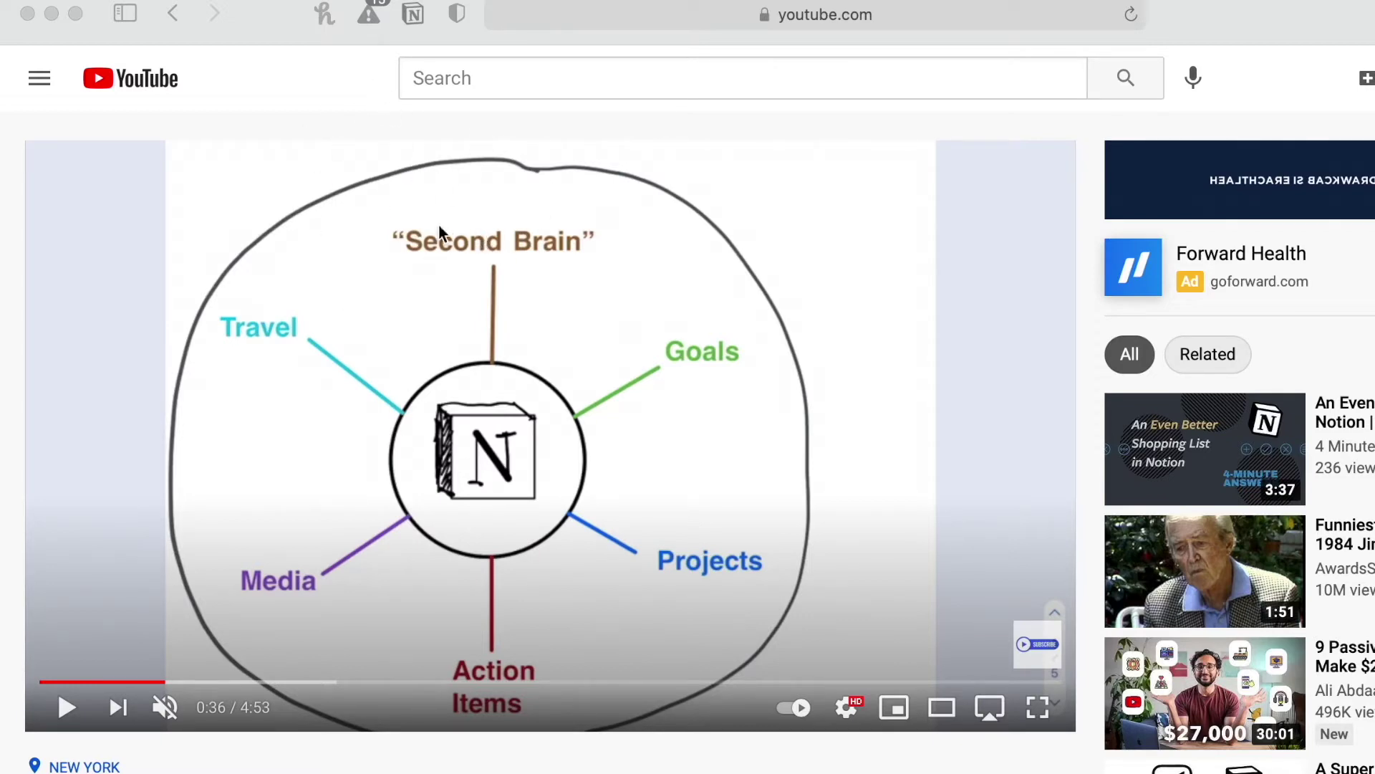
{"action": "left_click", "coordinate": [57, 720]}
Clip the 'Getting Your Emails into Notion' video page into the Notion Inbox database
{"action": "left_click", "coordinate": [63, 710]}
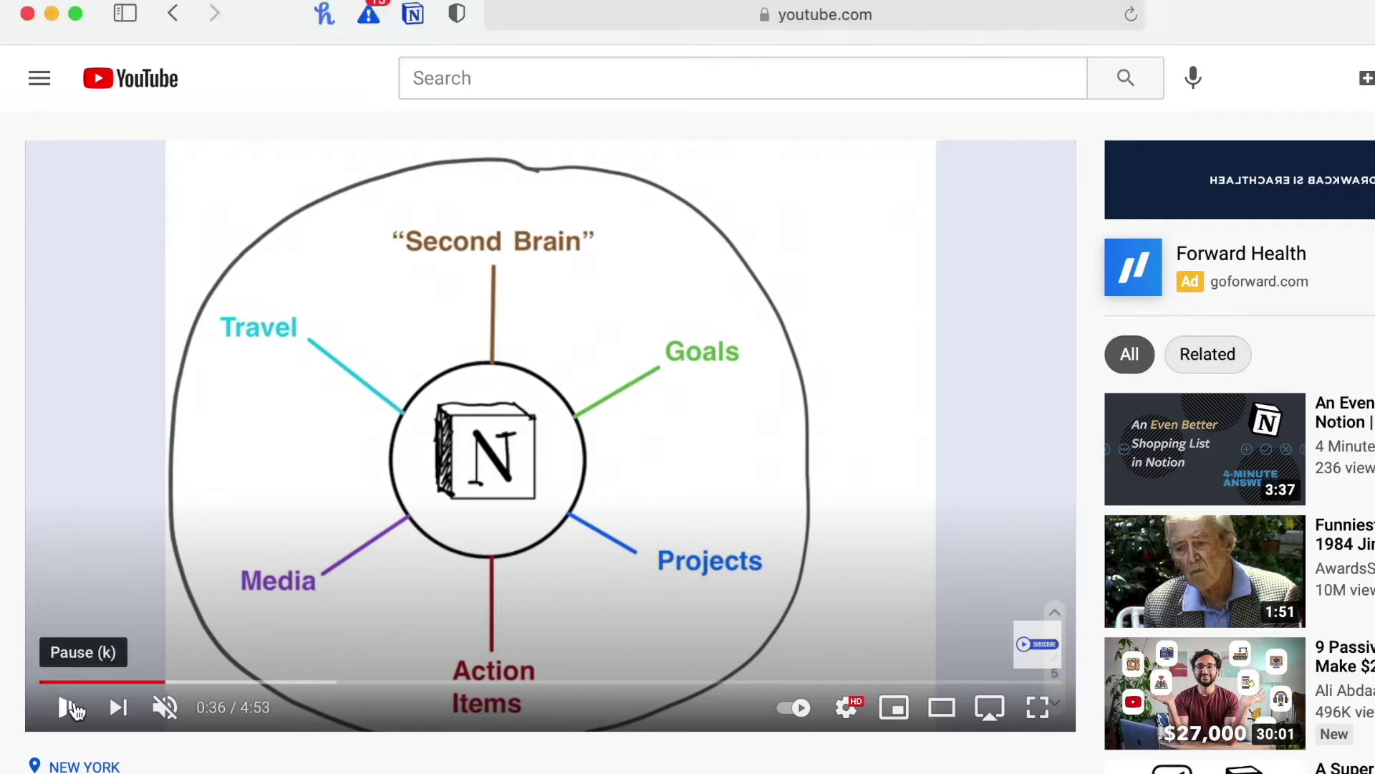
{"action": "left_click", "coordinate": [414, 17]}
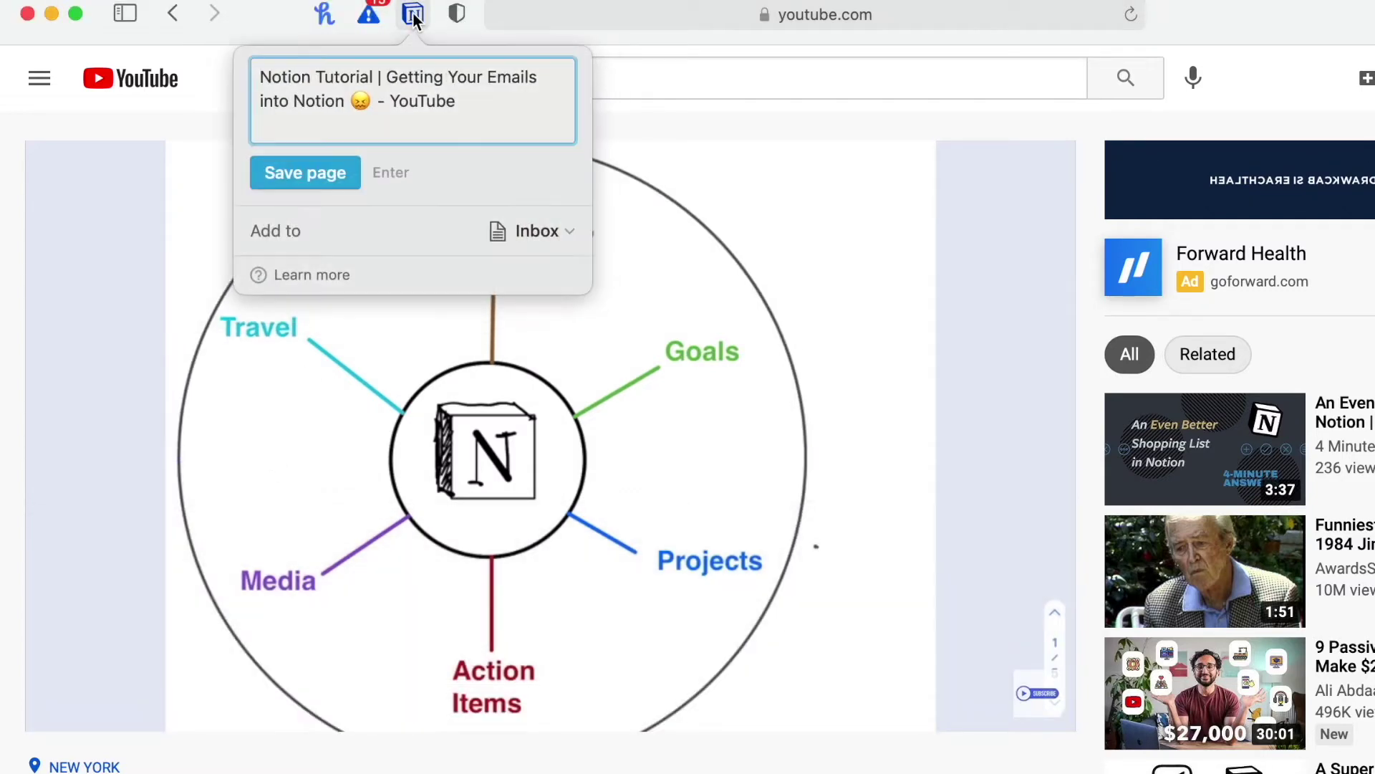
{"action": "left_click", "coordinate": [569, 235]}
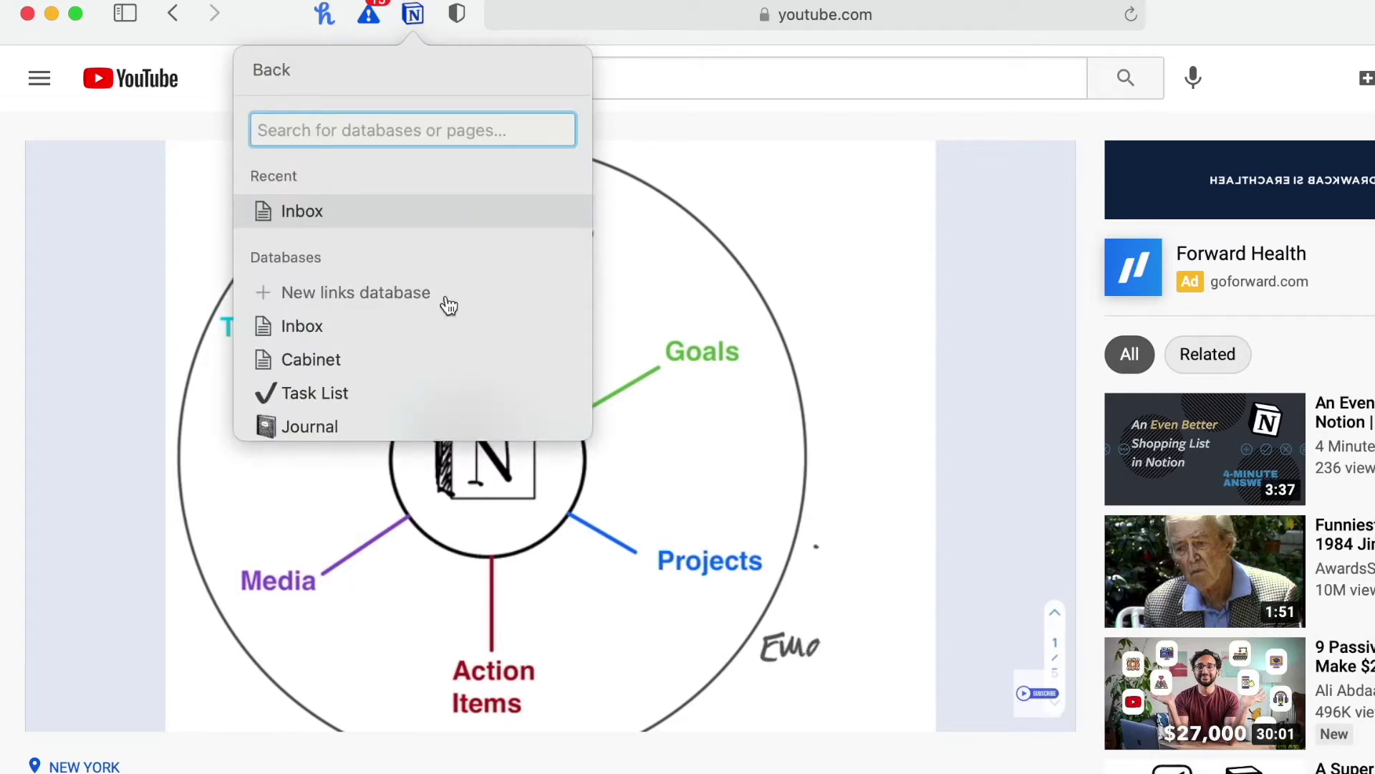
{"action": "scroll", "coordinate": [432, 356], "scroll_direction": "down", "scroll_amount": 5}
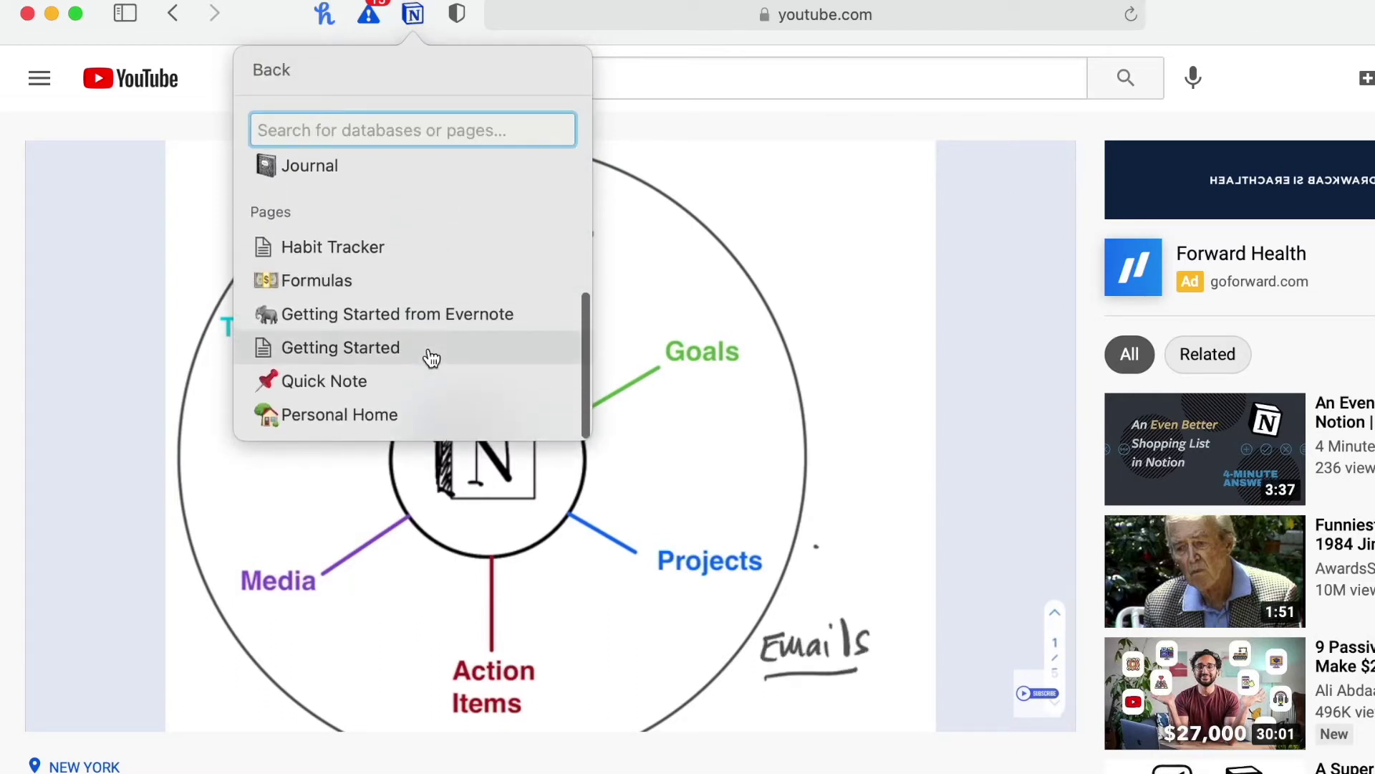
{"action": "scroll", "coordinate": [432, 358], "scroll_direction": "up", "scroll_amount": 5}
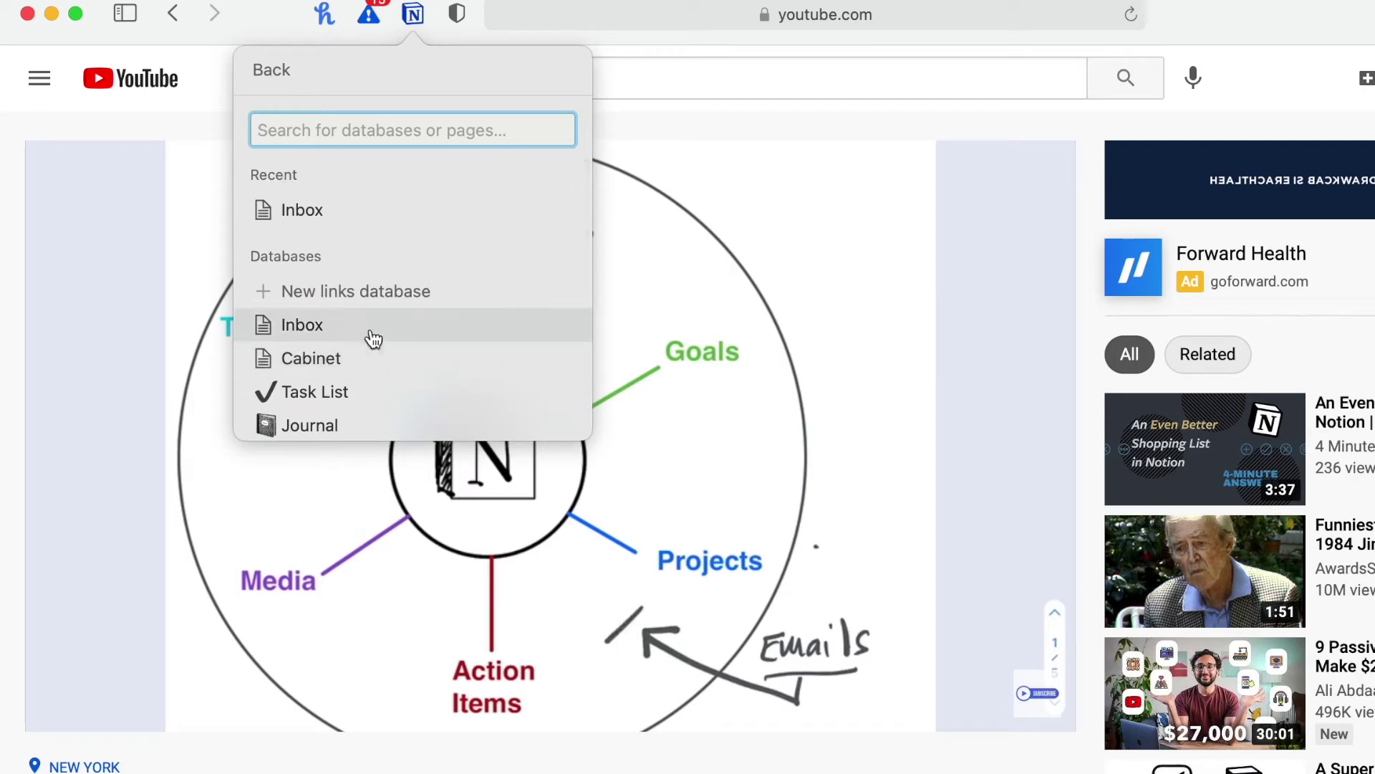
{"action": "left_click", "coordinate": [326, 327]}
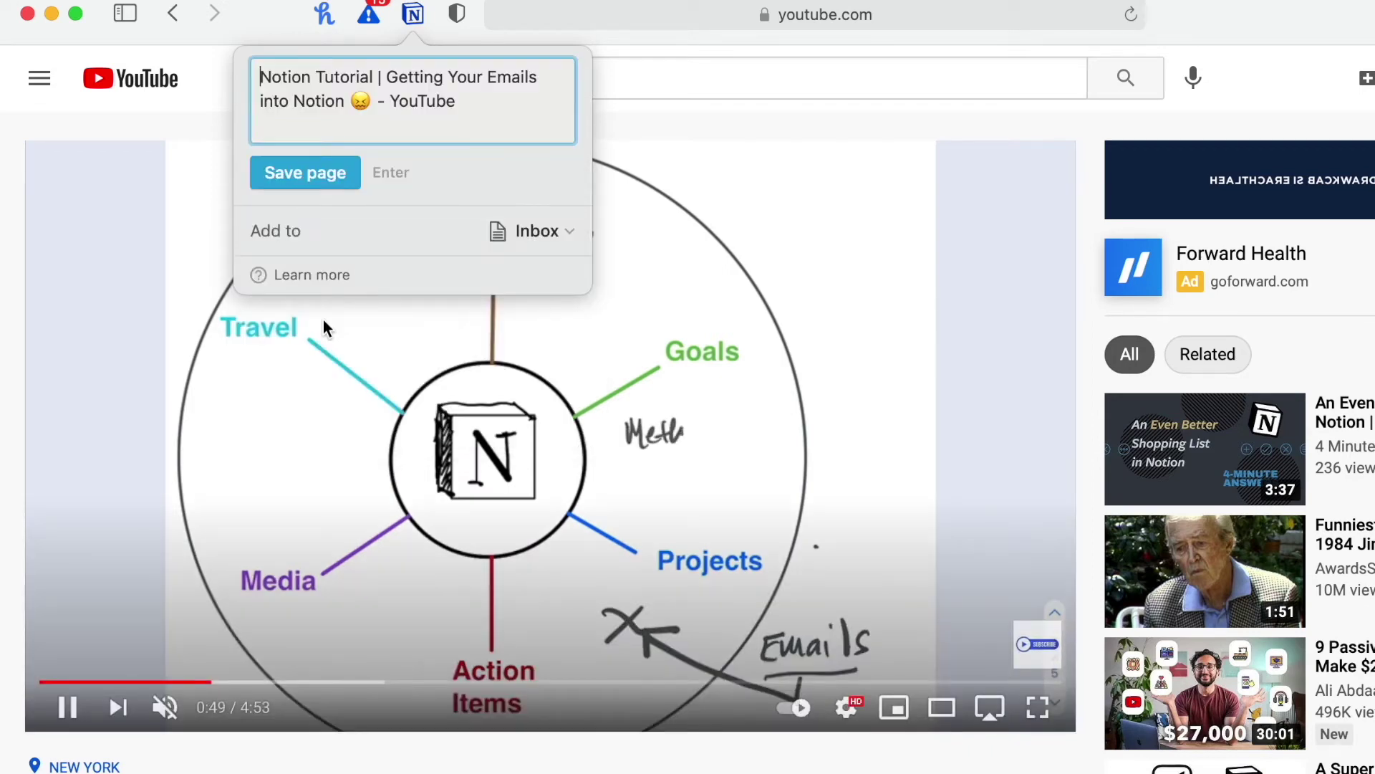
{"action": "left_click", "coordinate": [313, 178]}
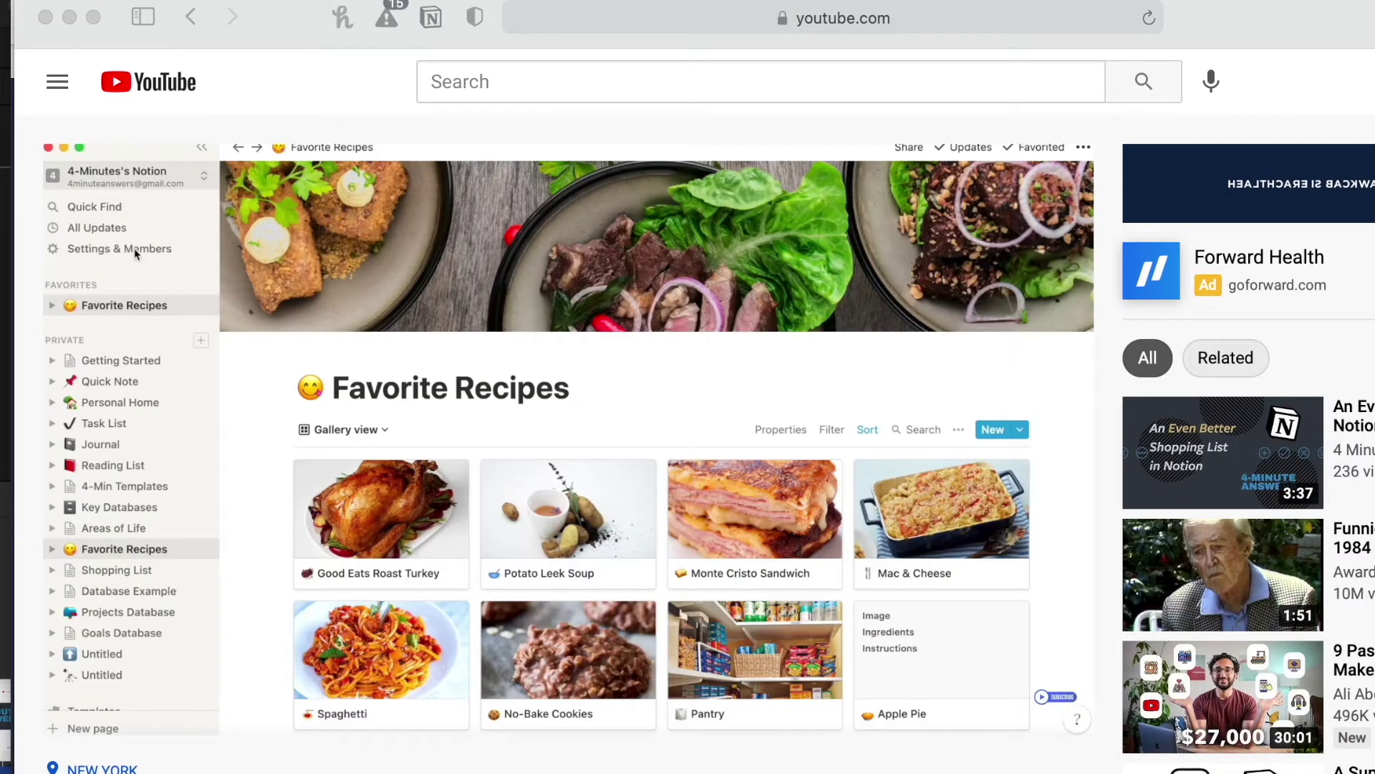
{"action": "left_click", "coordinate": [134, 248]}
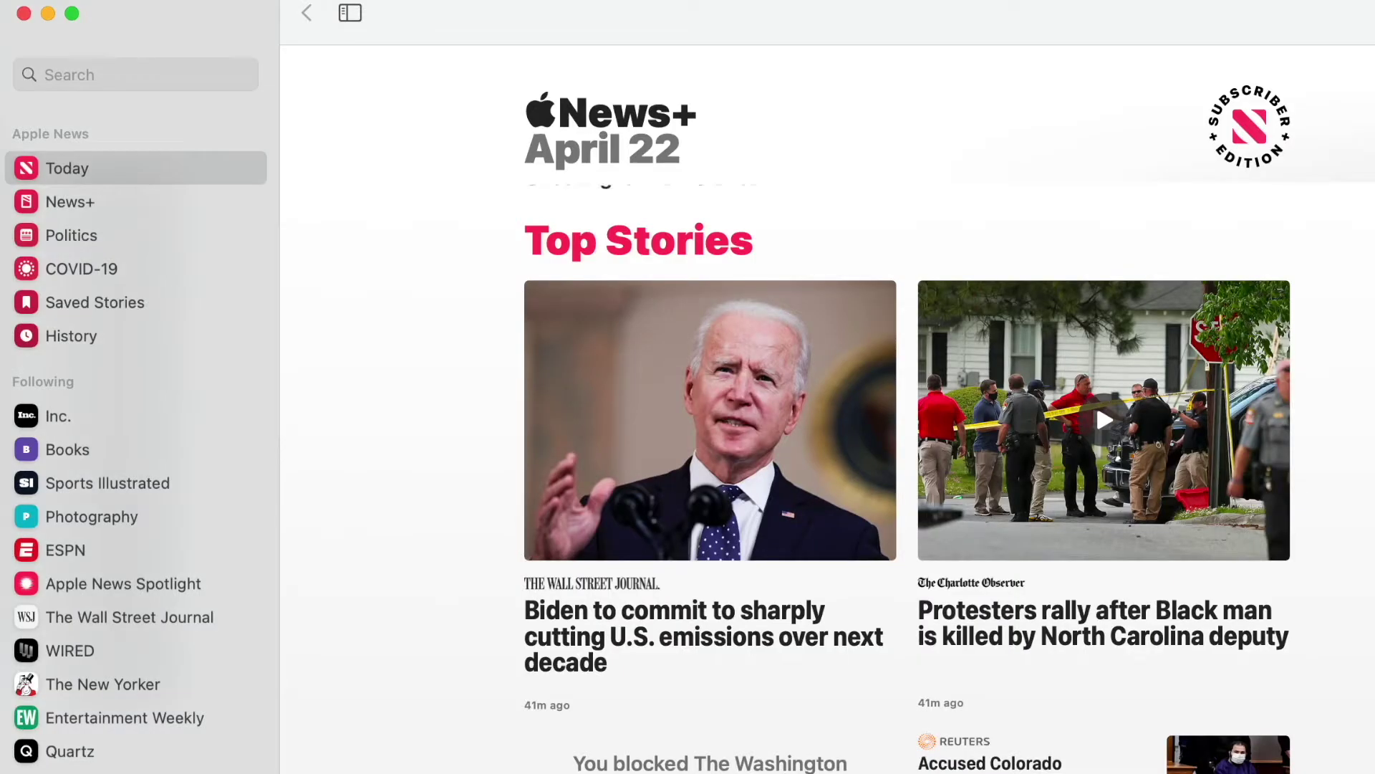
Open the Wall Street Journal story on Biden urging climate action and save it through Share
{"action": "left_click", "coordinate": [610, 642]}
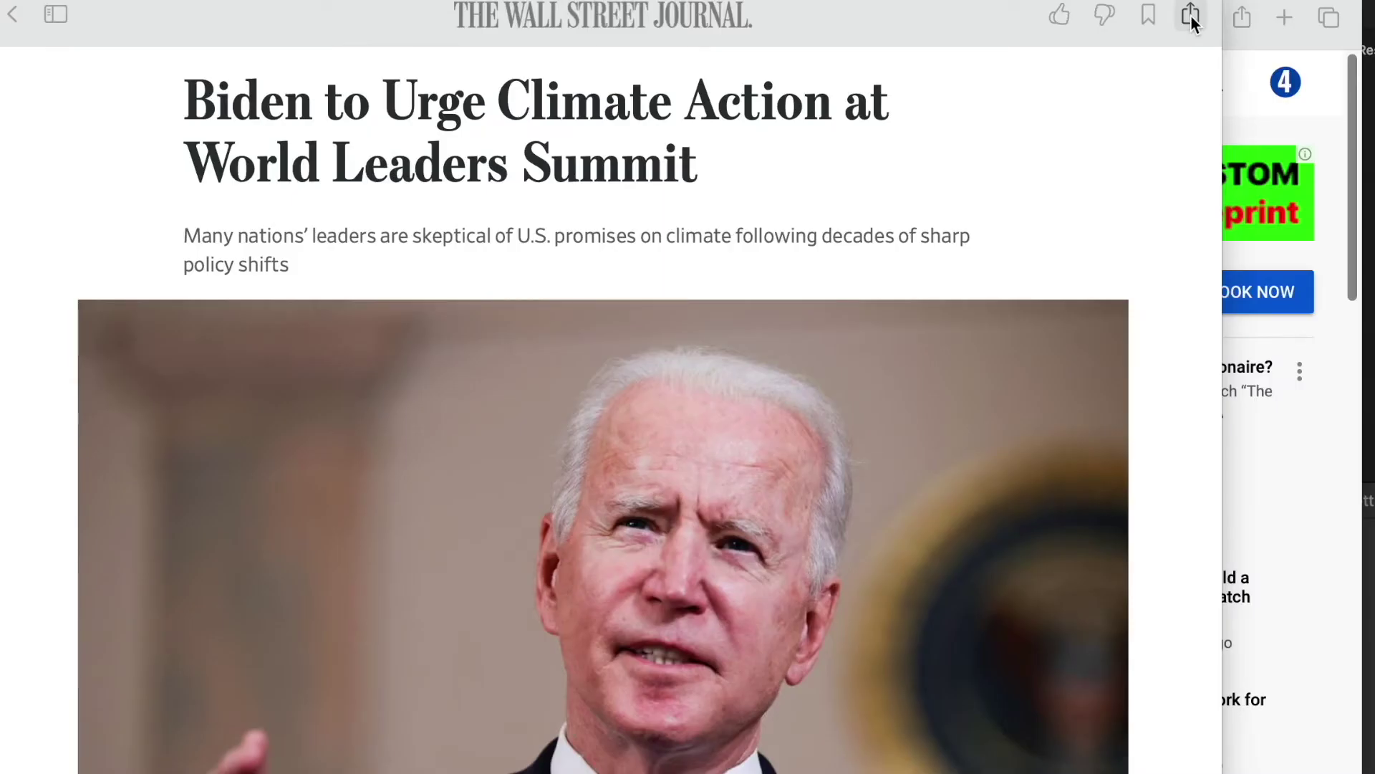
{"action": "left_click", "coordinate": [1191, 21]}
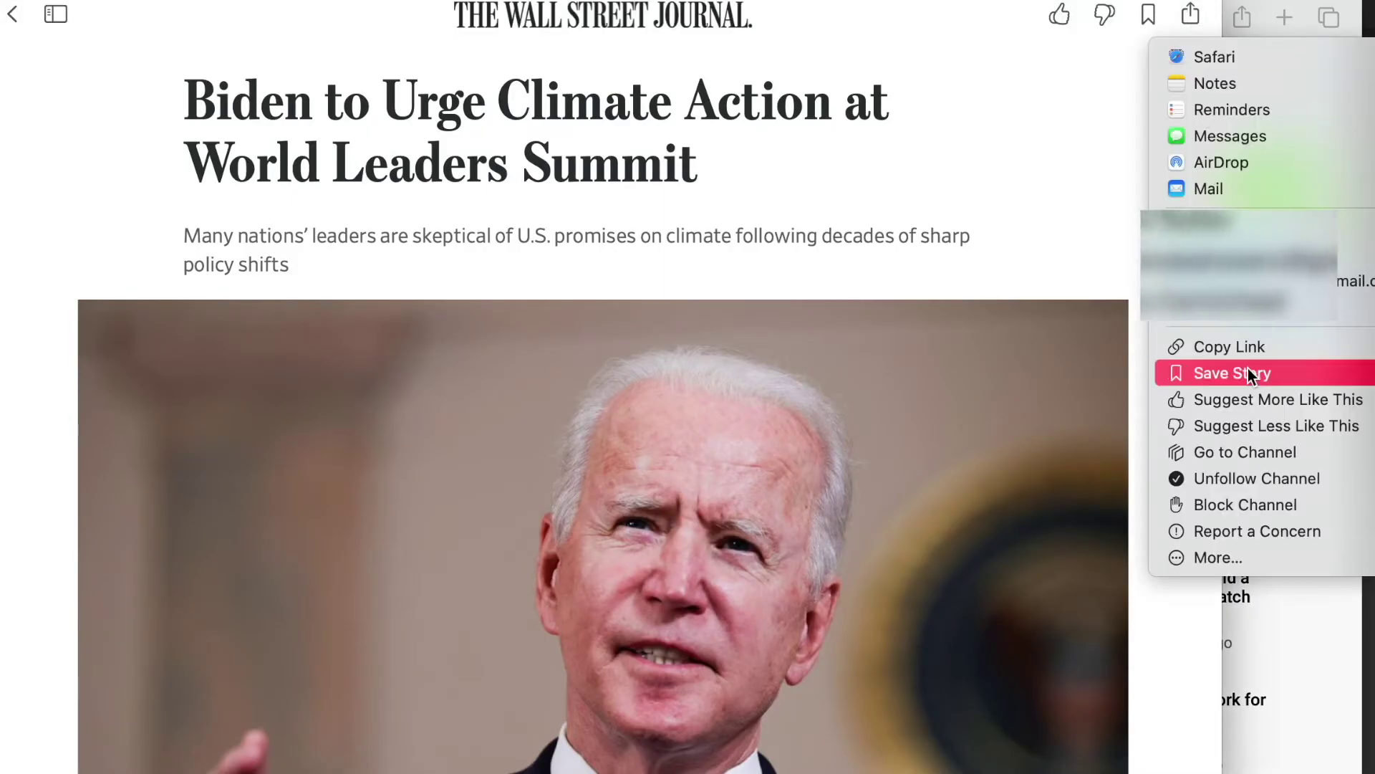
{"action": "left_click", "coordinate": [1239, 347]}
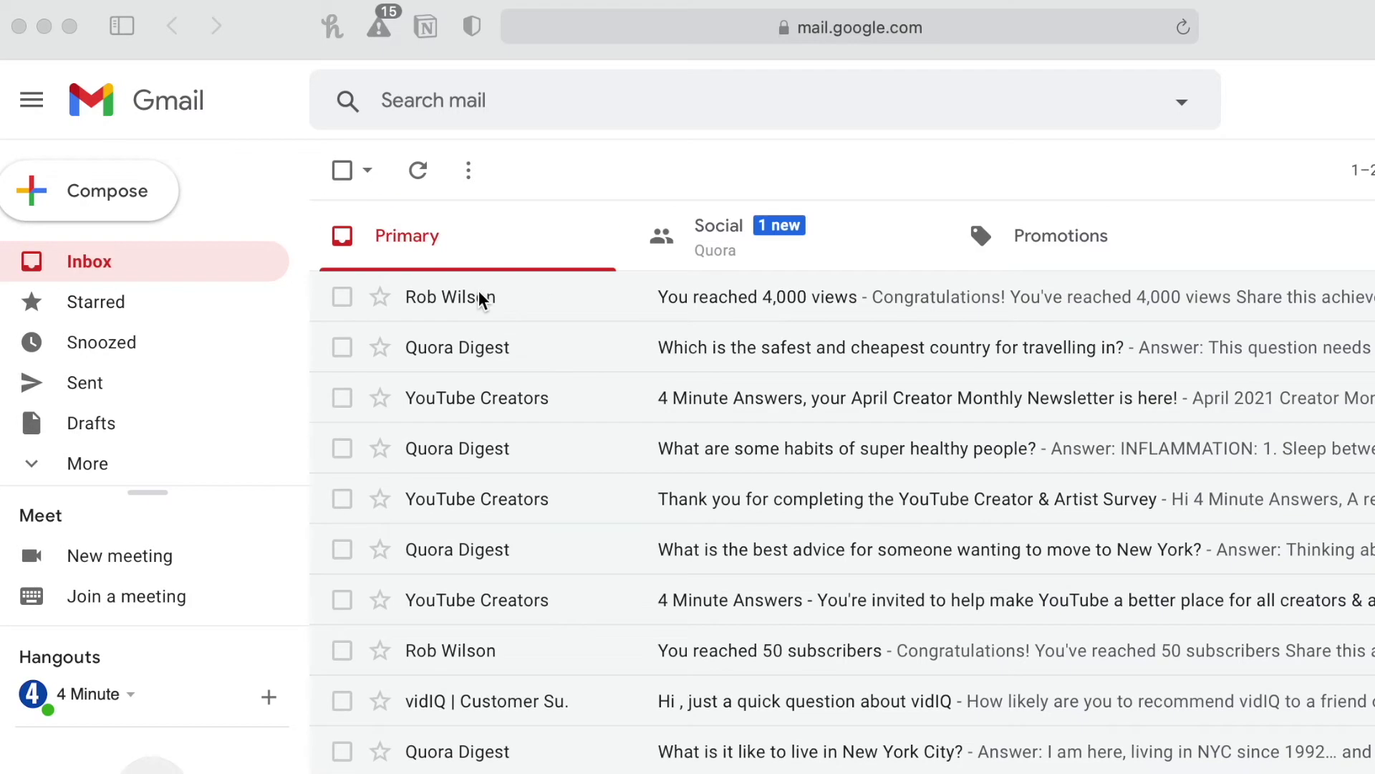
Clip the Quora Digest travel email into Notion's Inbox database, then return to the inbox list
{"action": "left_click", "coordinate": [683, 348]}
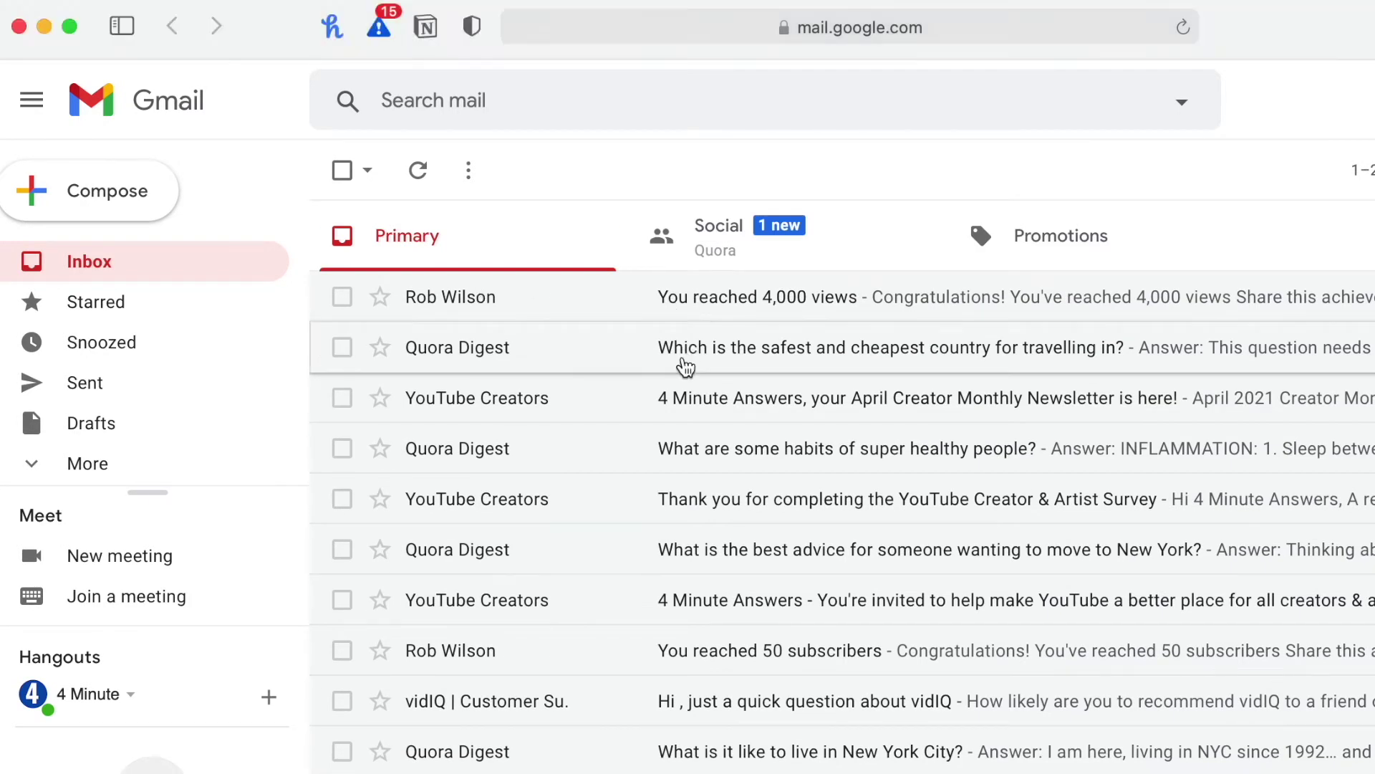
{"action": "left_click", "coordinate": [683, 350]}
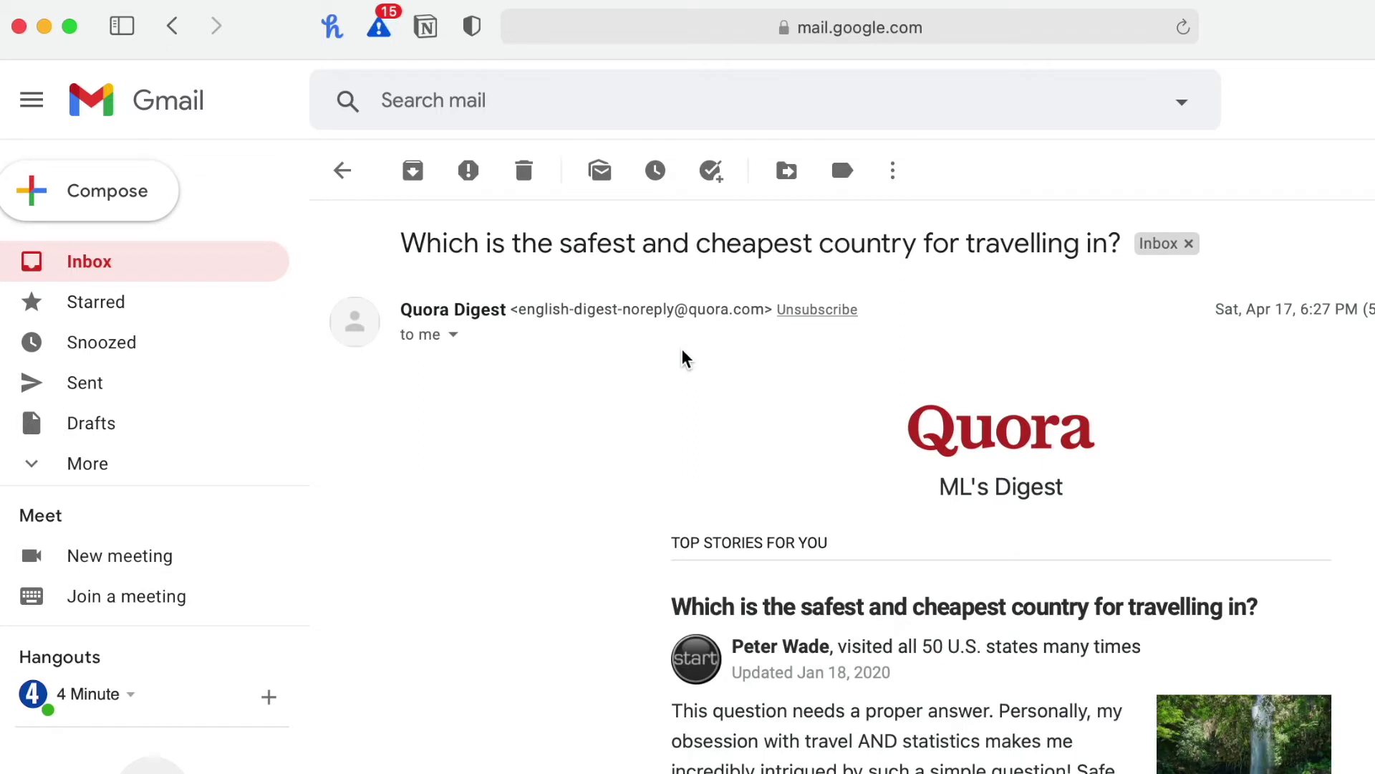
{"action": "left_click", "coordinate": [427, 29]}
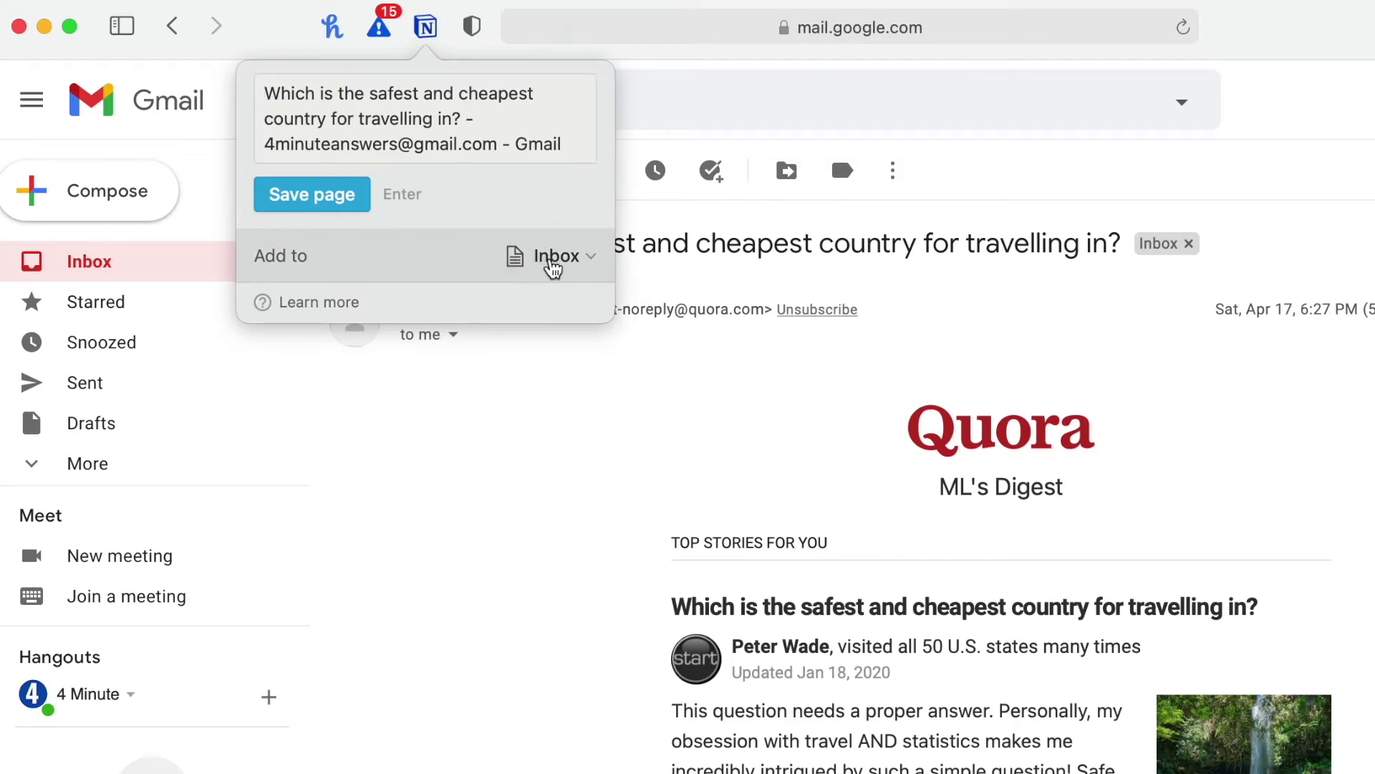
{"action": "left_click", "coordinate": [544, 267]}
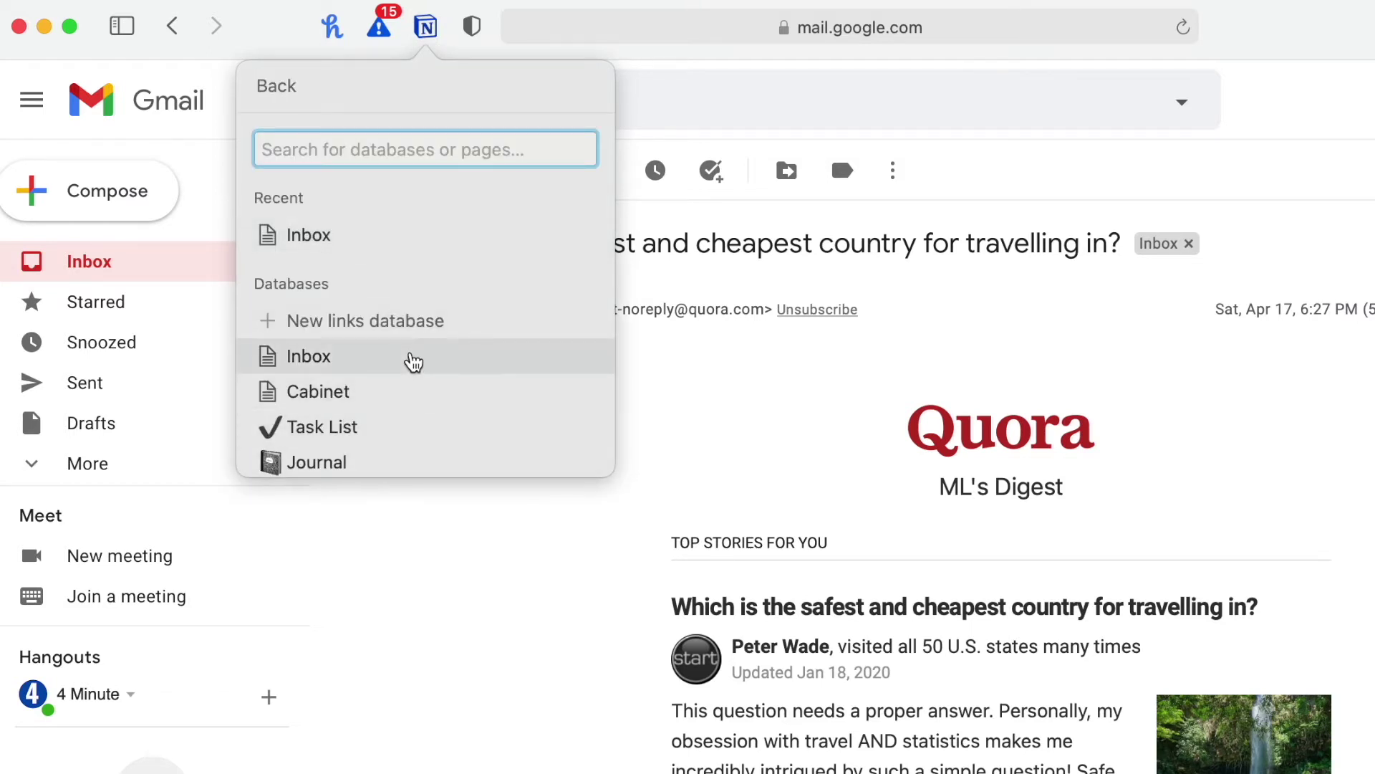
{"action": "left_click", "coordinate": [396, 240]}
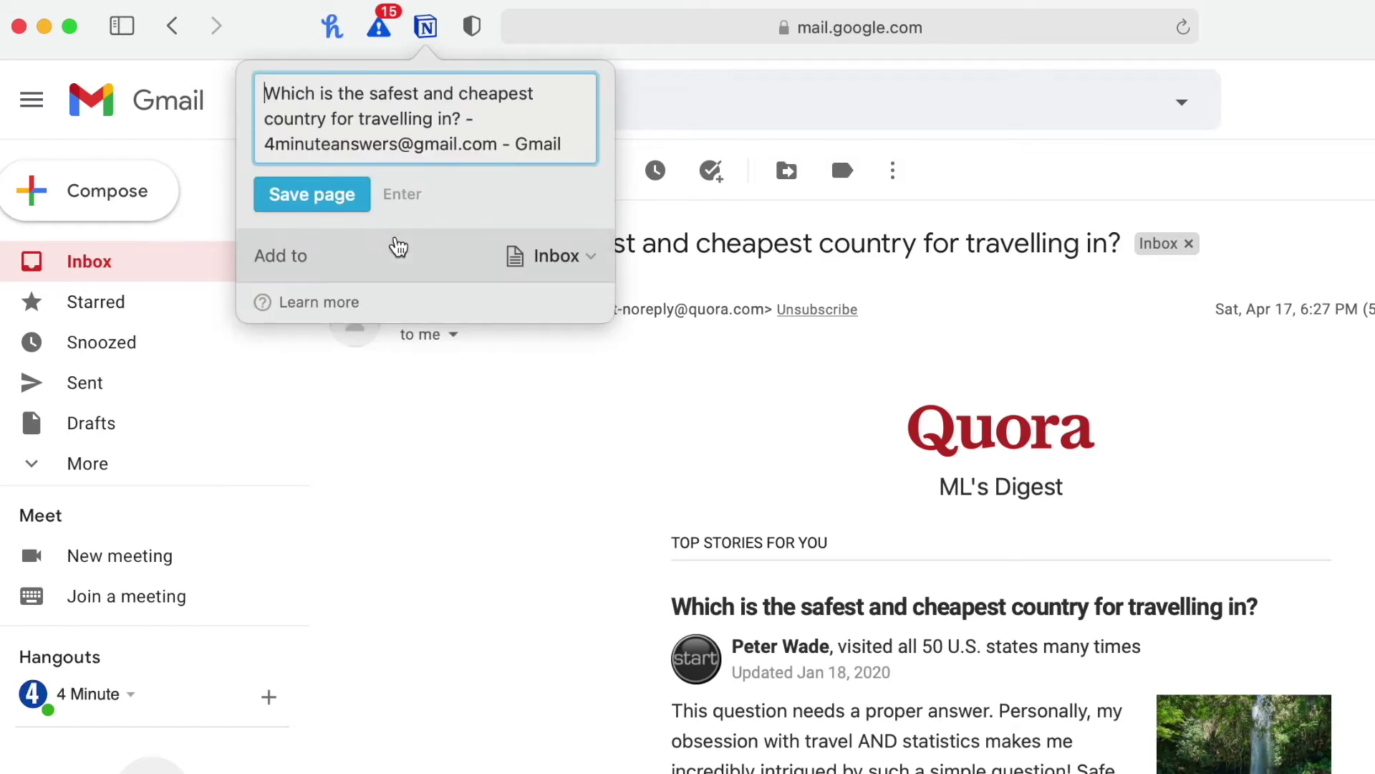
{"action": "left_click", "coordinate": [344, 195]}
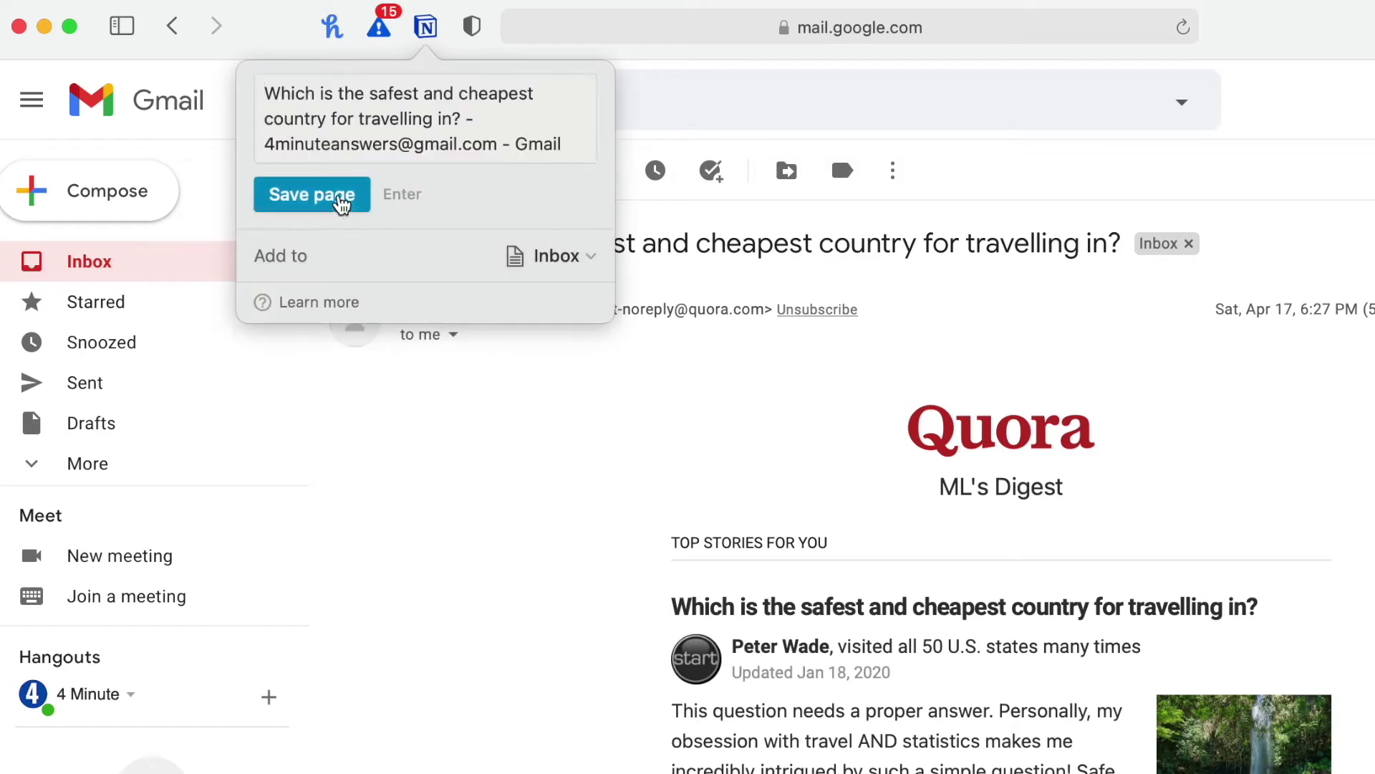
{"action": "left_click", "coordinate": [448, 470]}
{"action": "left_click", "coordinate": [339, 170]}
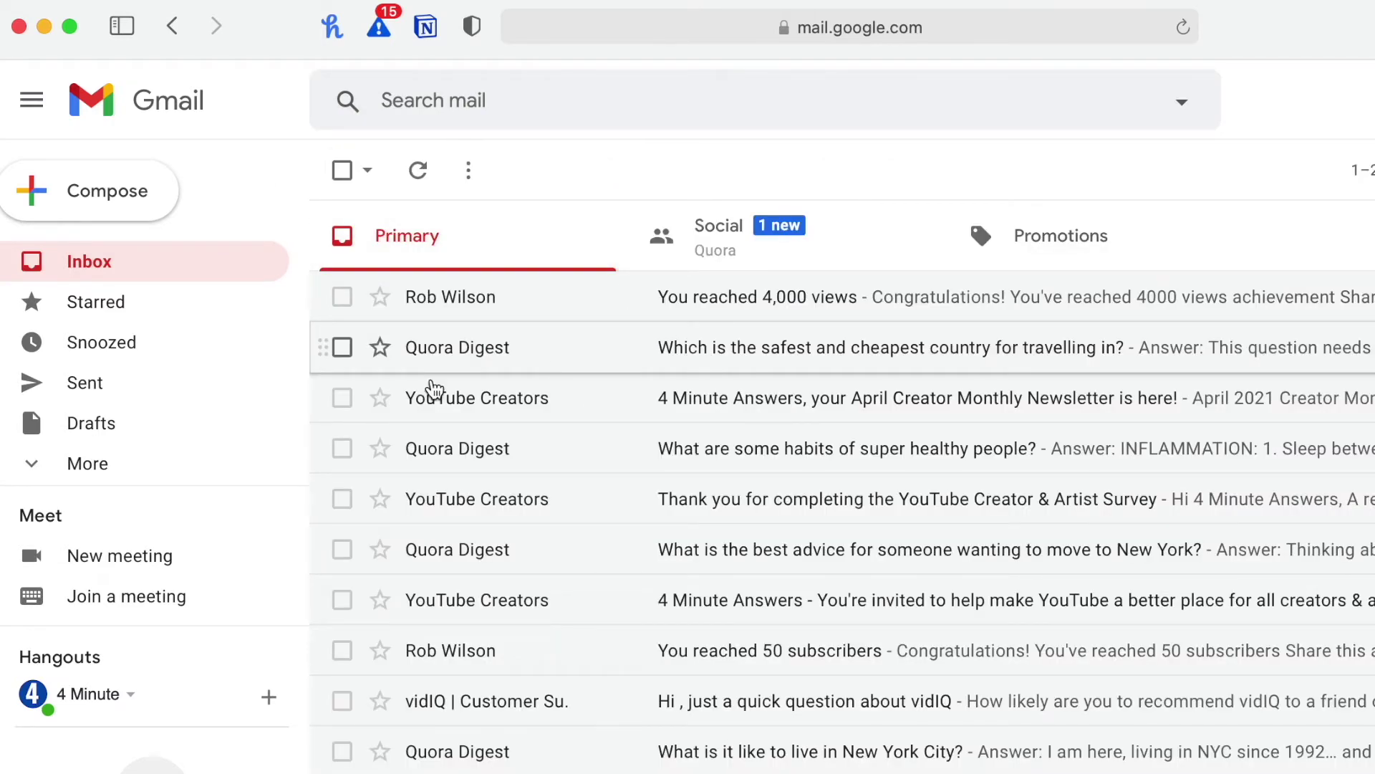
Reopen the Quora Digest travel email and save it to the Notion Inbox page
{"action": "left_click", "coordinate": [344, 351]}
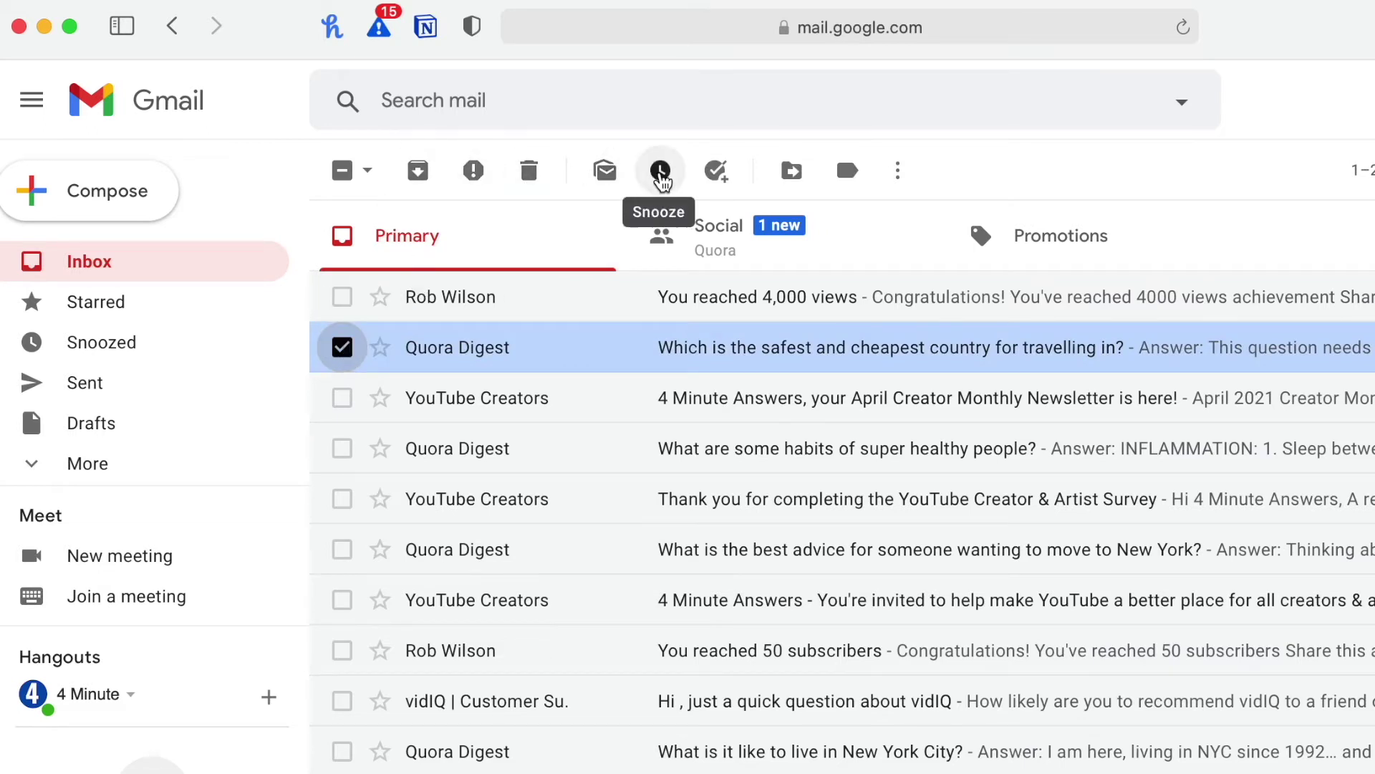
{"action": "left_click", "coordinate": [419, 172]}
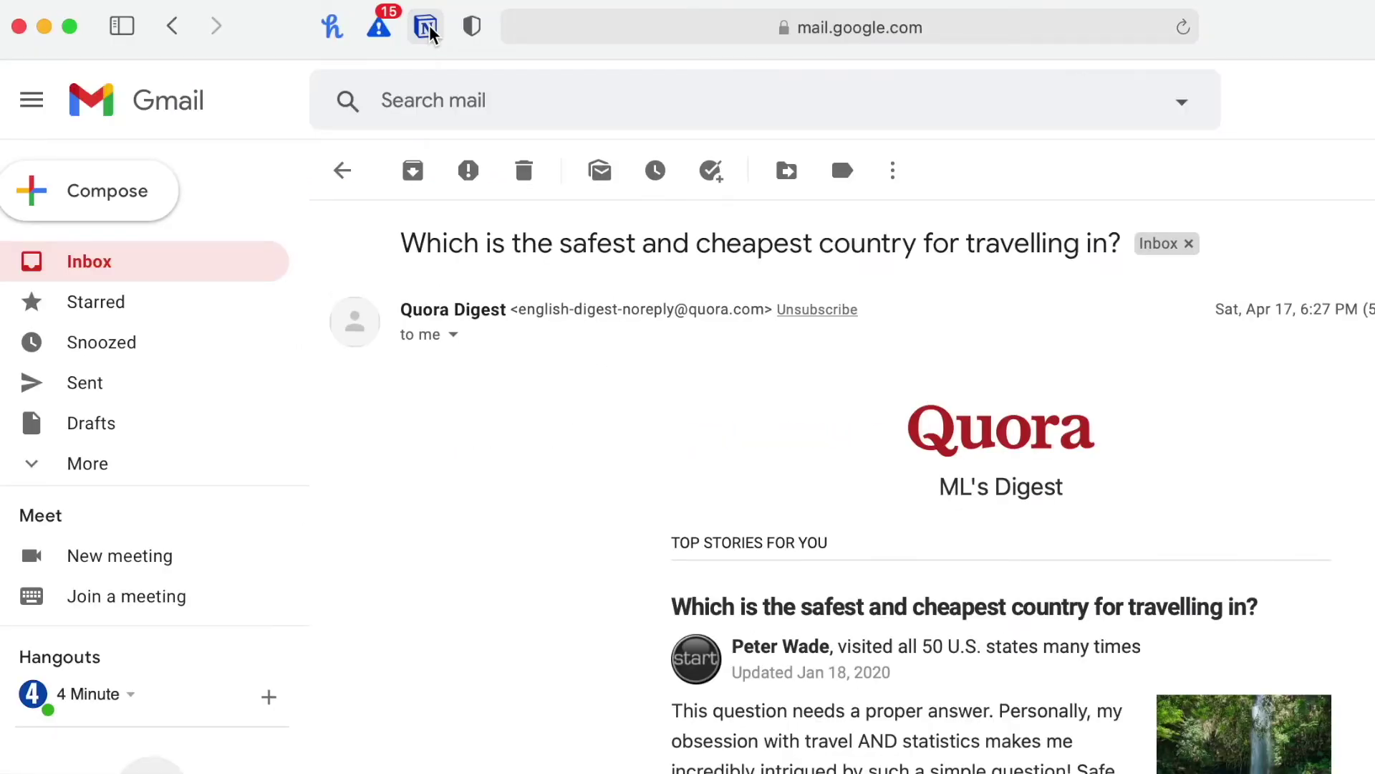
{"action": "left_click", "coordinate": [427, 28]}
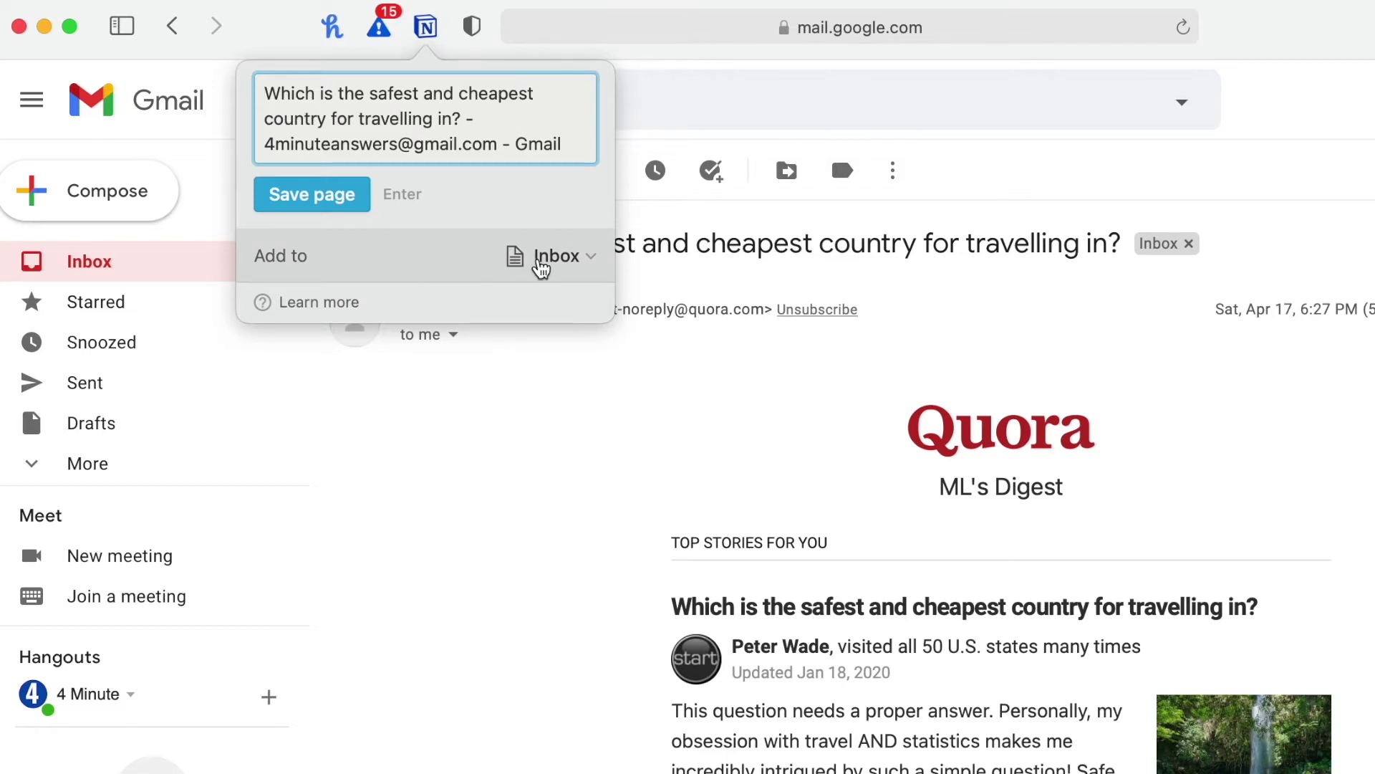
{"action": "left_click", "coordinate": [551, 265]}
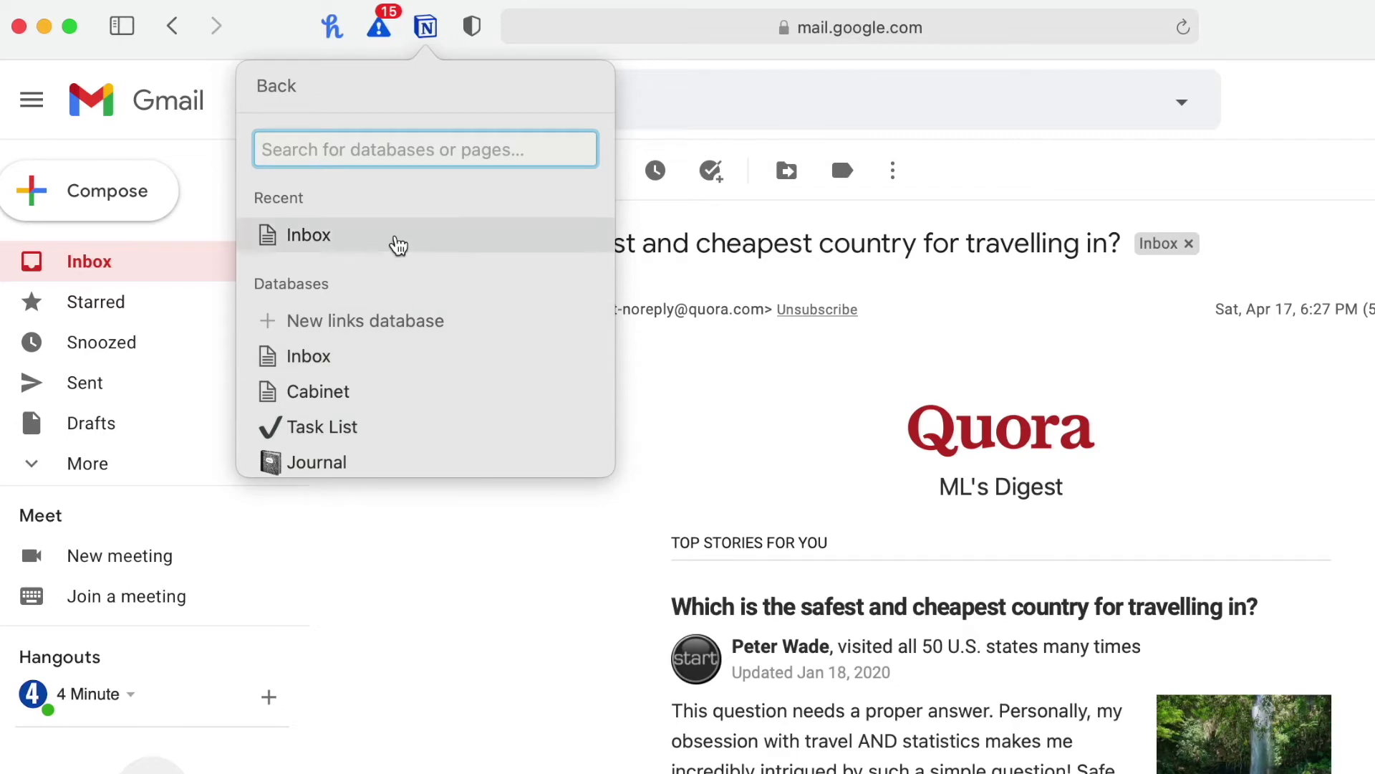
{"action": "left_click", "coordinate": [399, 245]}
{"action": "left_click", "coordinate": [335, 202]}
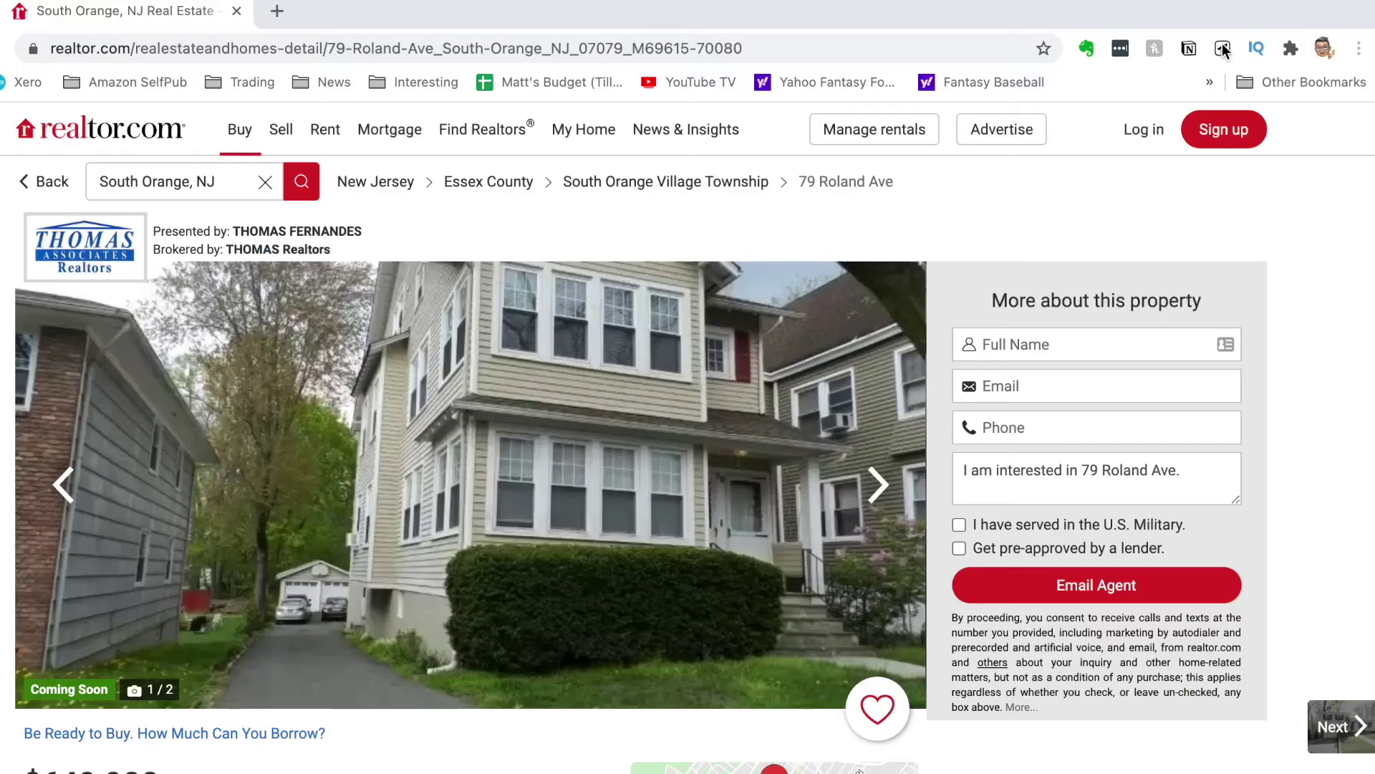
{"action": "left_click", "coordinate": [1223, 48]}
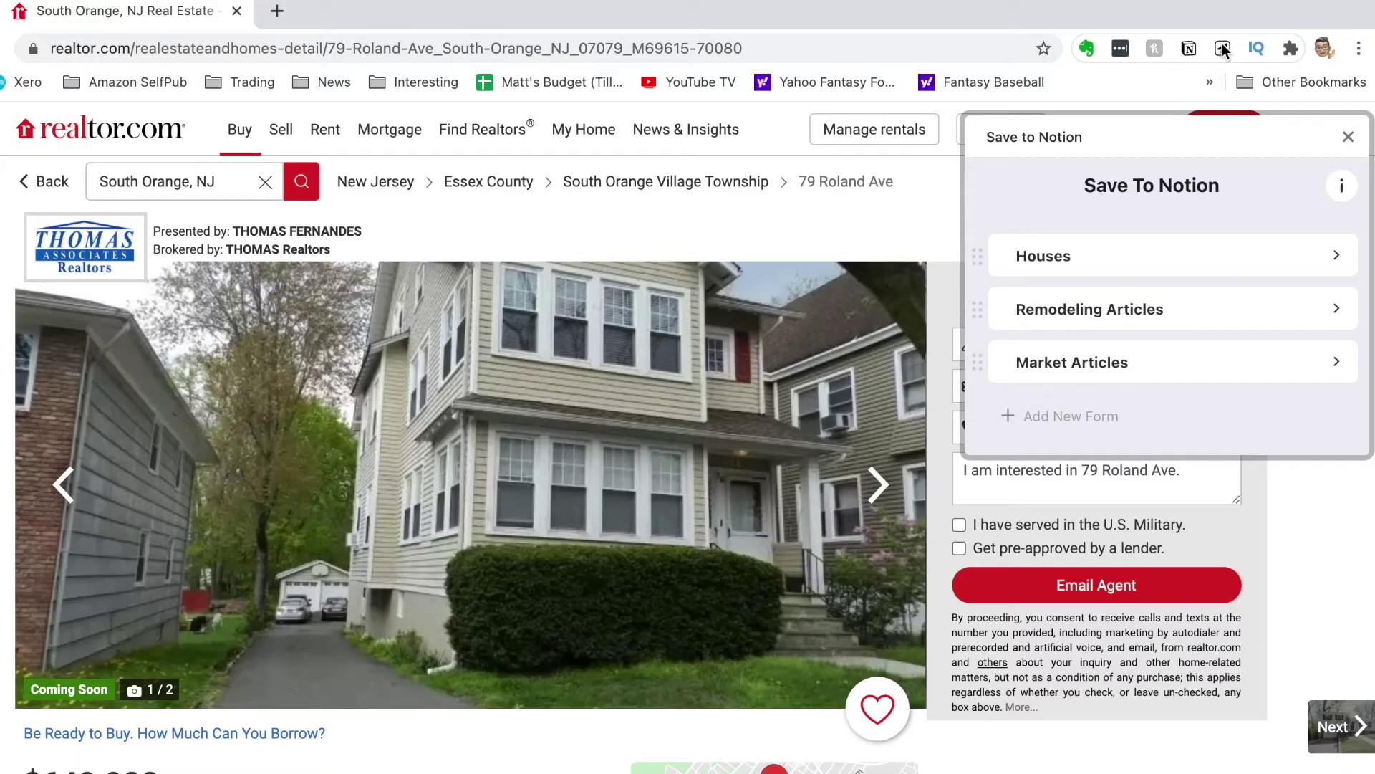
Inspect the Houses form's House Type and Address fields for the realtor.com listing
{"action": "left_click", "coordinate": [1327, 257]}
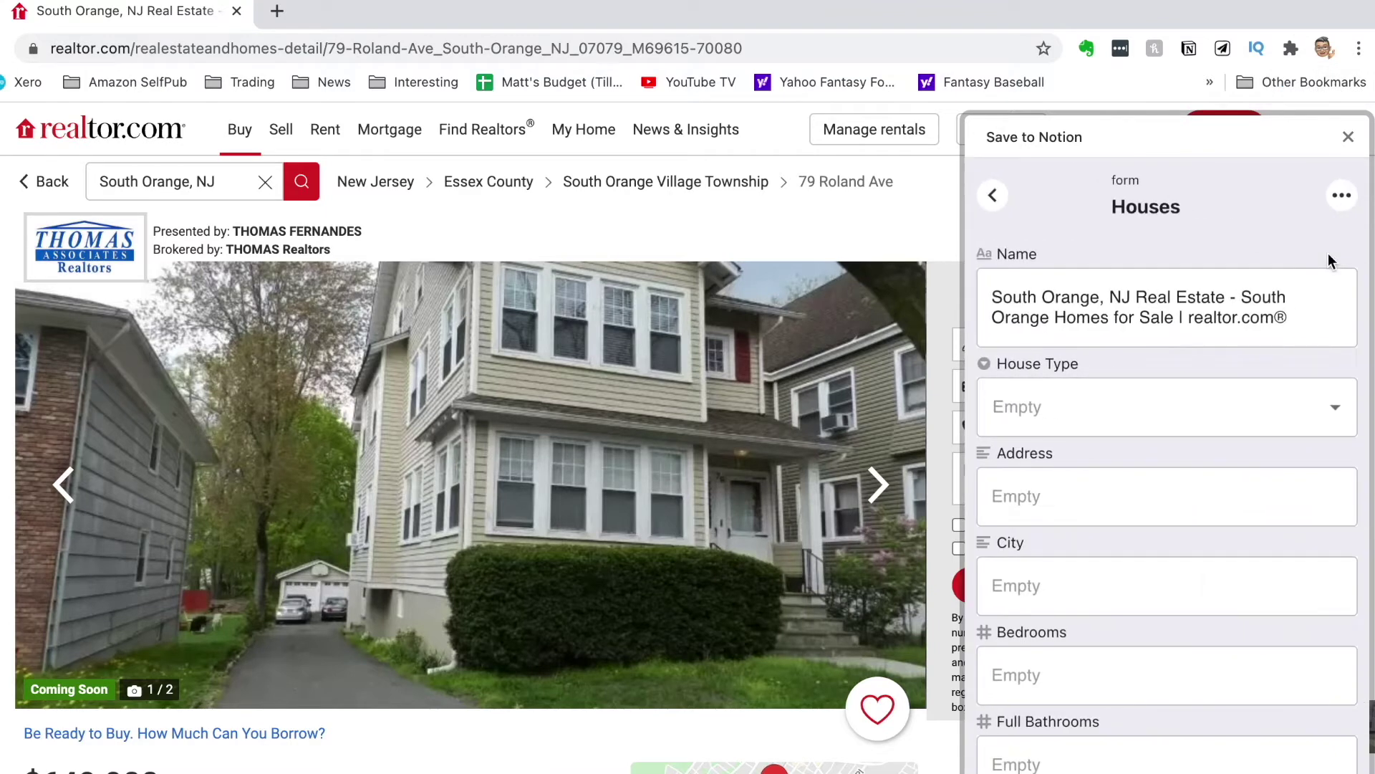
{"action": "left_click", "coordinate": [1254, 414]}
{"action": "left_click", "coordinate": [1256, 407]}
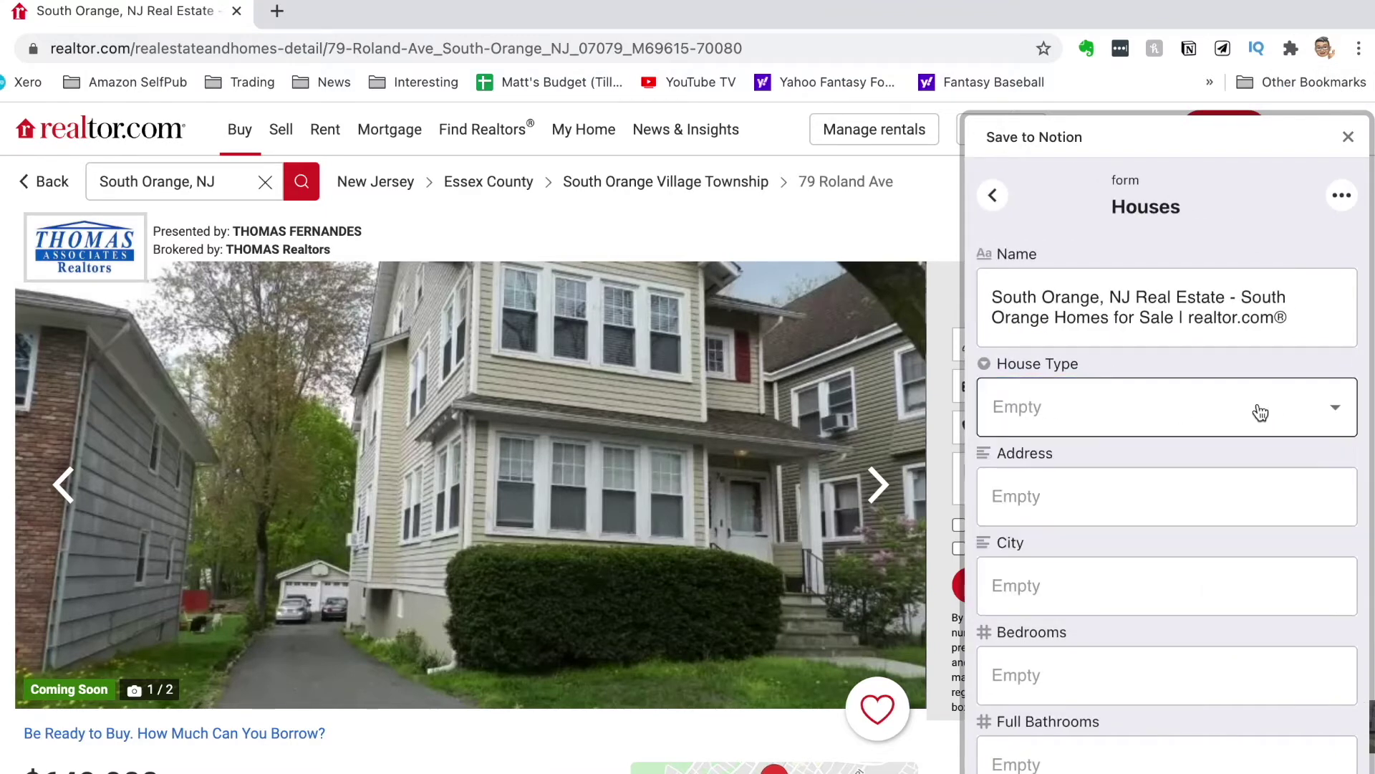
{"action": "left_click", "coordinate": [1269, 496]}
{"action": "scroll", "coordinate": [1243, 669], "scroll_direction": "down", "scroll_amount": 7}
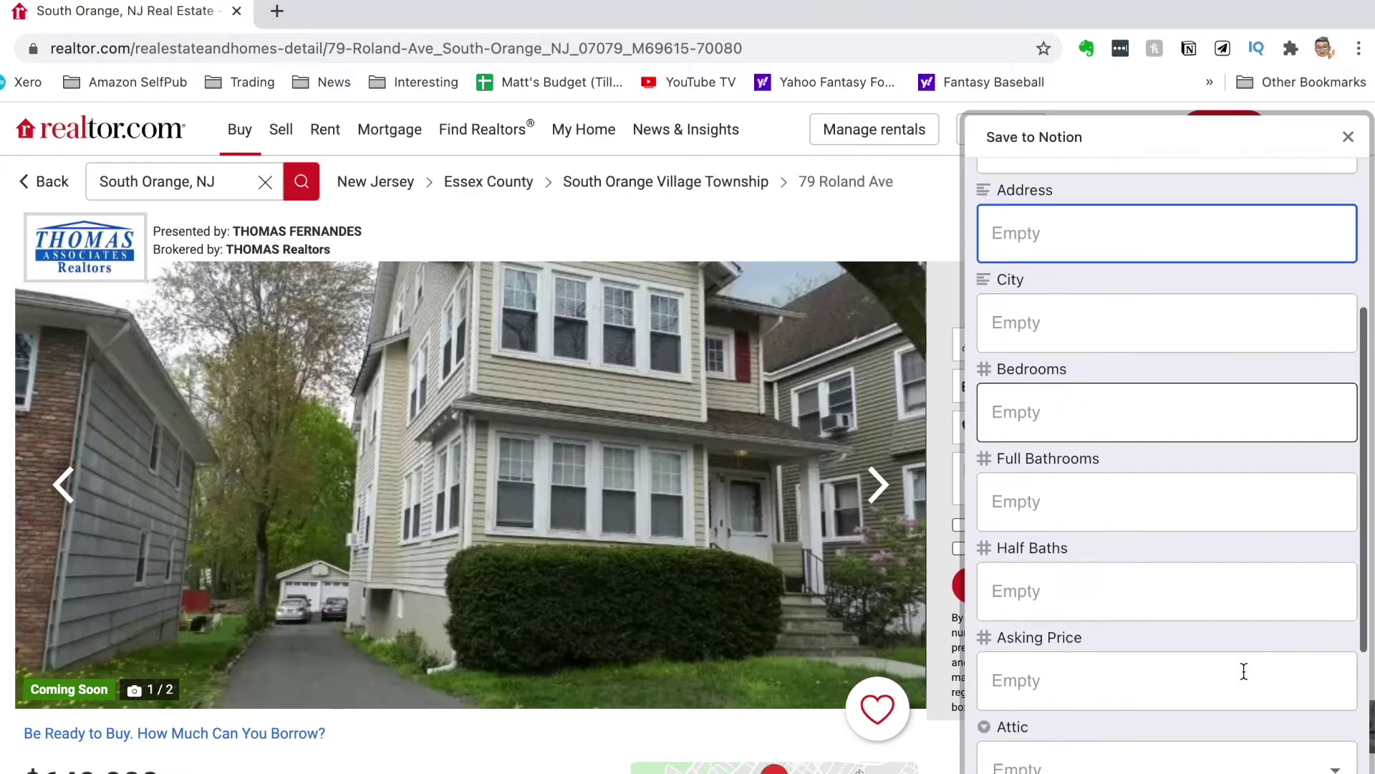
{"action": "scroll", "coordinate": [1243, 669], "scroll_direction": "up", "scroll_amount": 10}
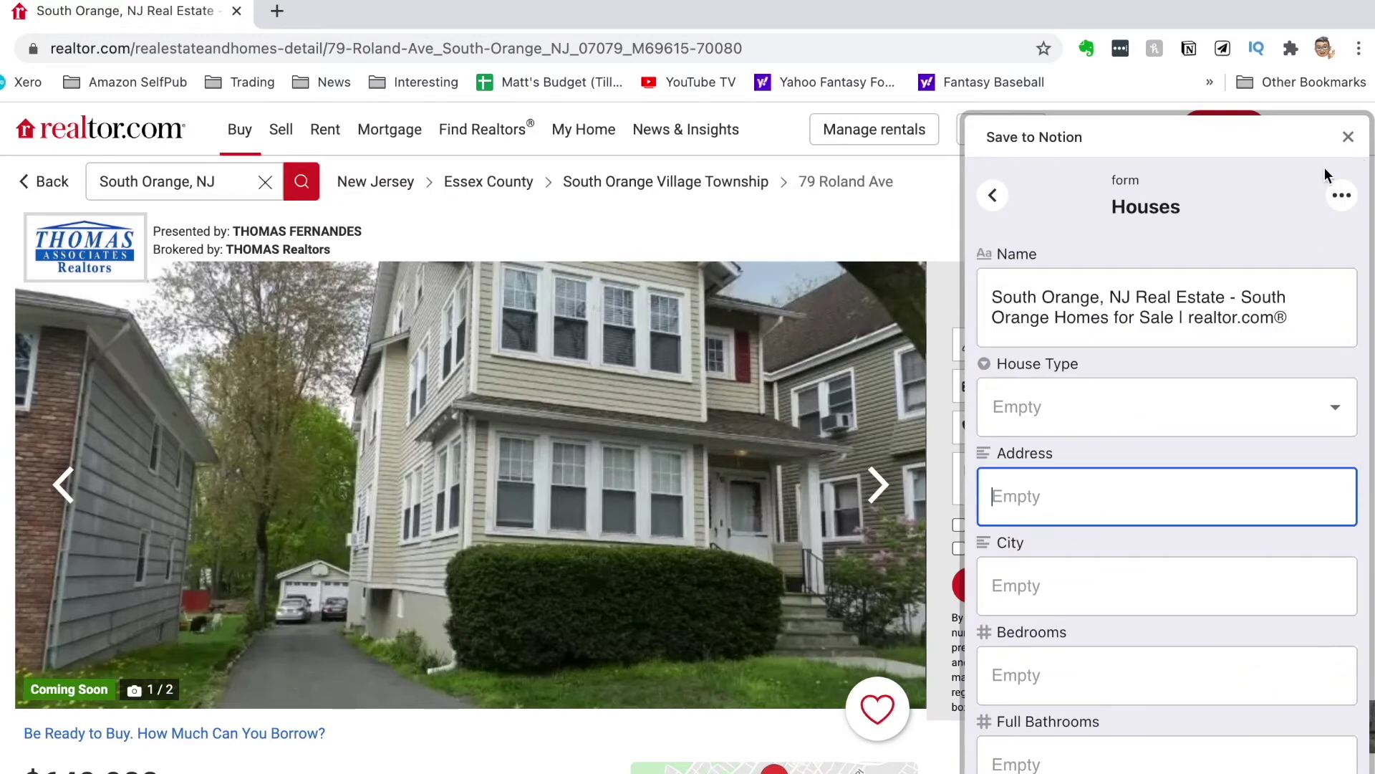
{"action": "left_click", "coordinate": [993, 195]}
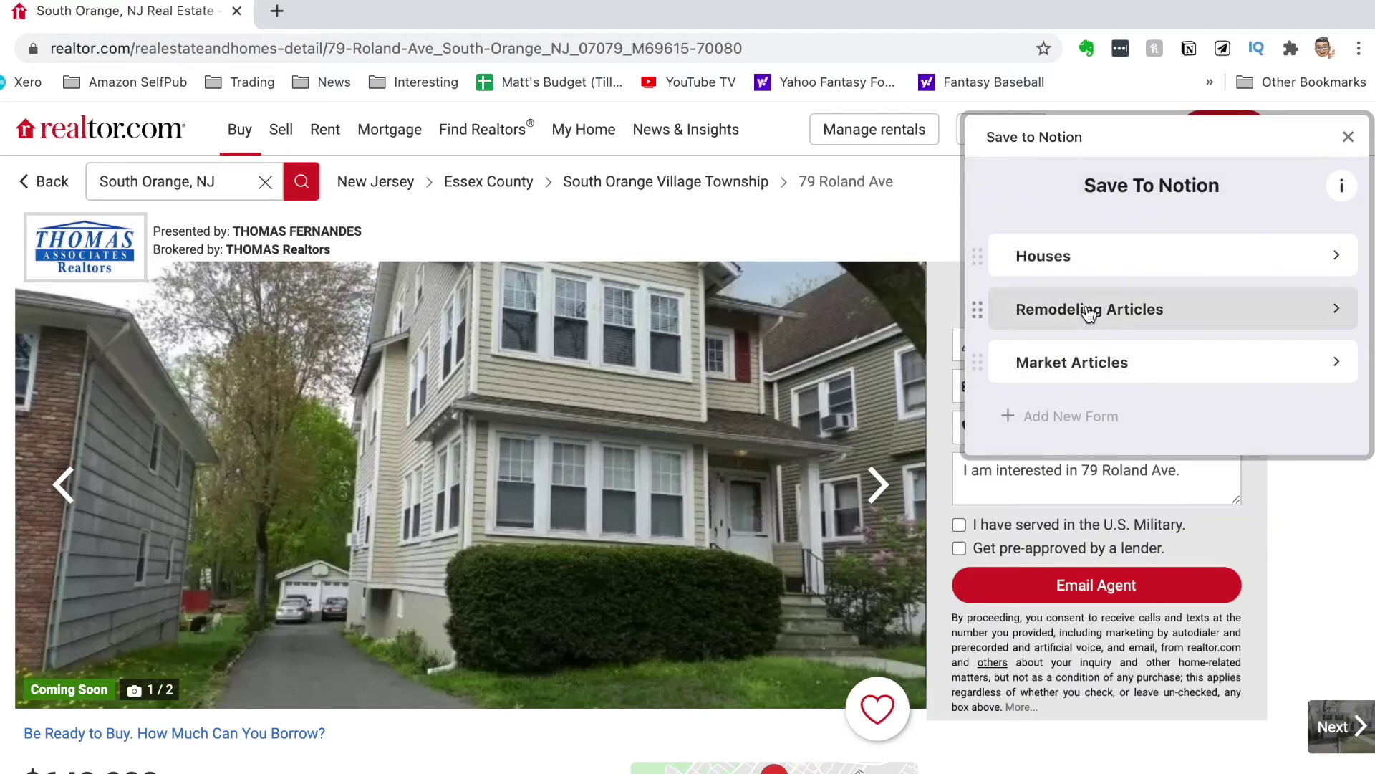
Look through the Remodeling Articles and Market Articles forms, ending back on the form list
{"action": "left_click", "coordinate": [1084, 308]}
{"action": "left_click", "coordinate": [993, 195]}
{"action": "left_click", "coordinate": [1041, 356]}
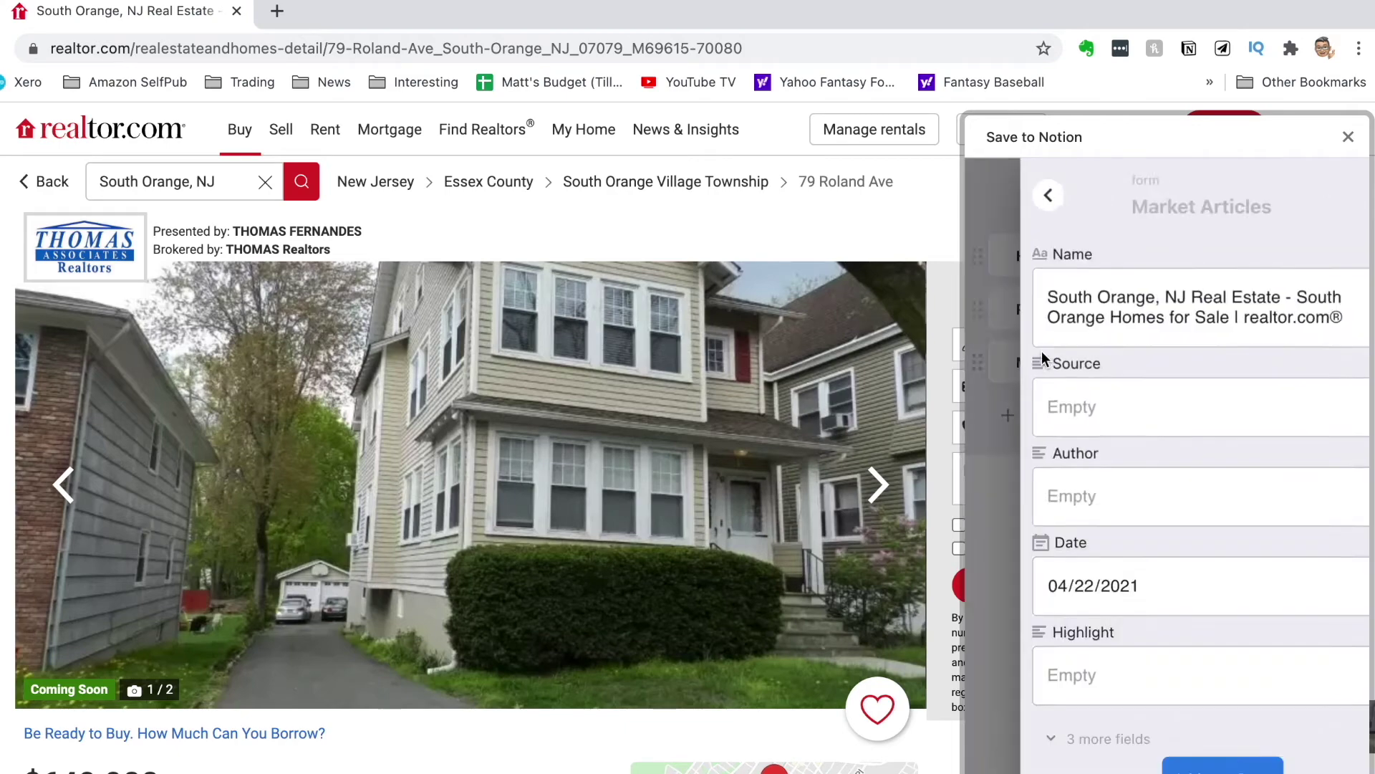
{"action": "left_click", "coordinate": [995, 197]}
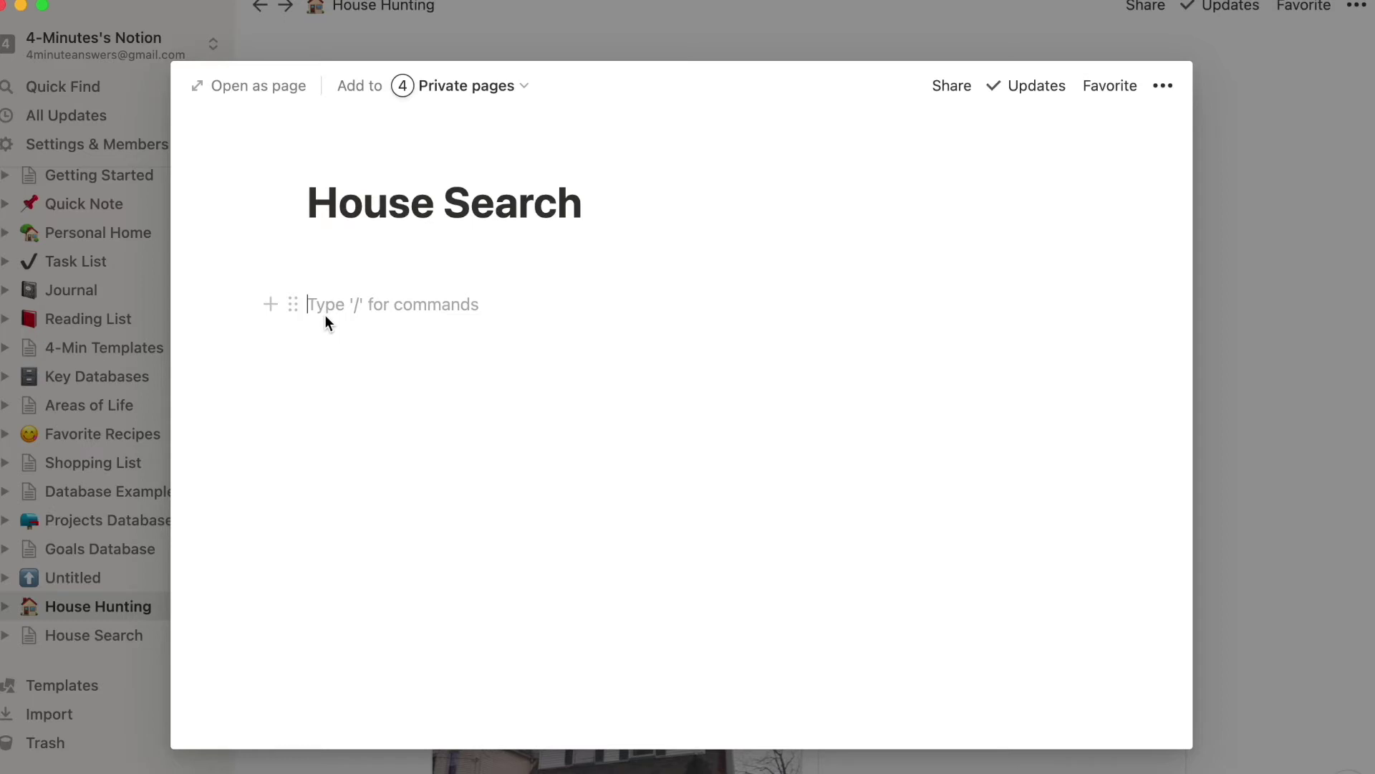
Enter the lines Possible Houses, Market Articles and Remodeling Articles on House Search, then exit
{"action": "type", "text": "Possible Houses"}
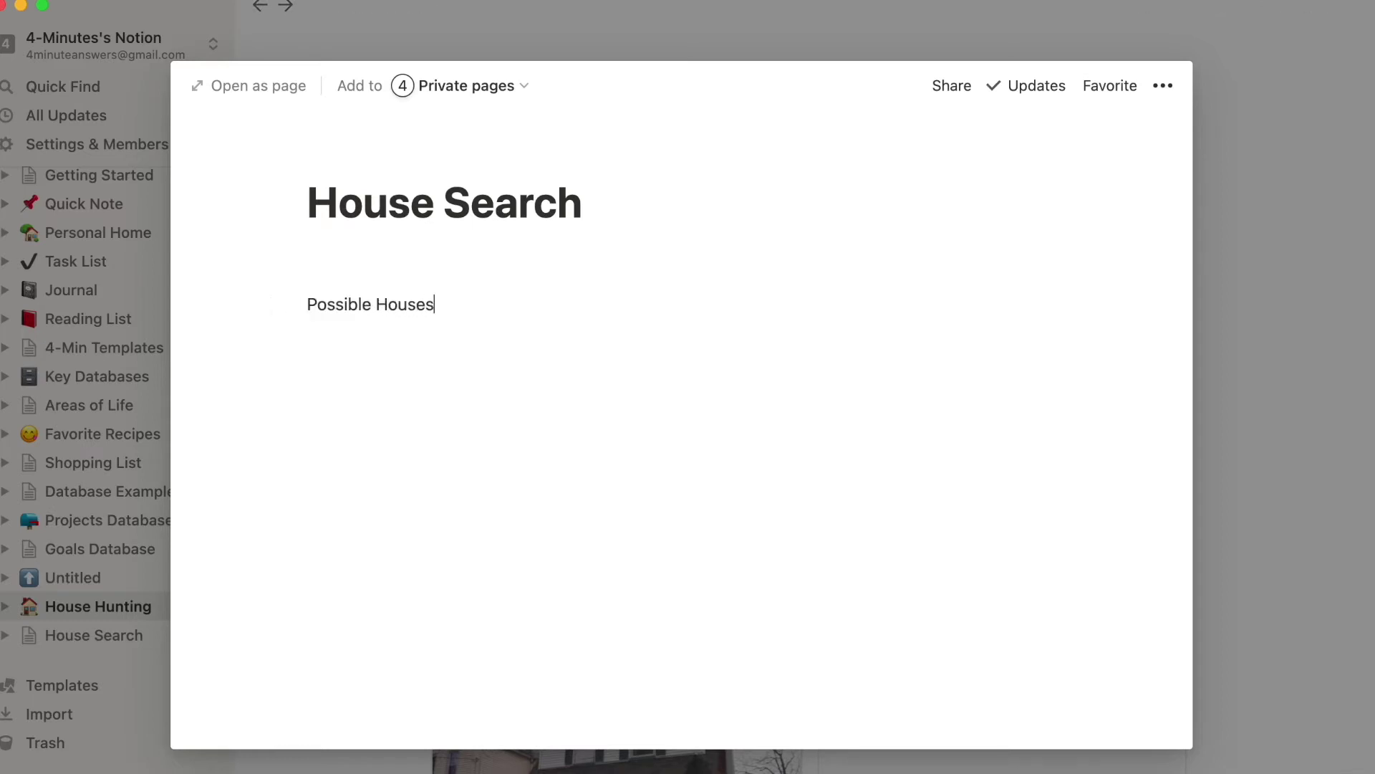
{"action": "key", "text": "Return"}
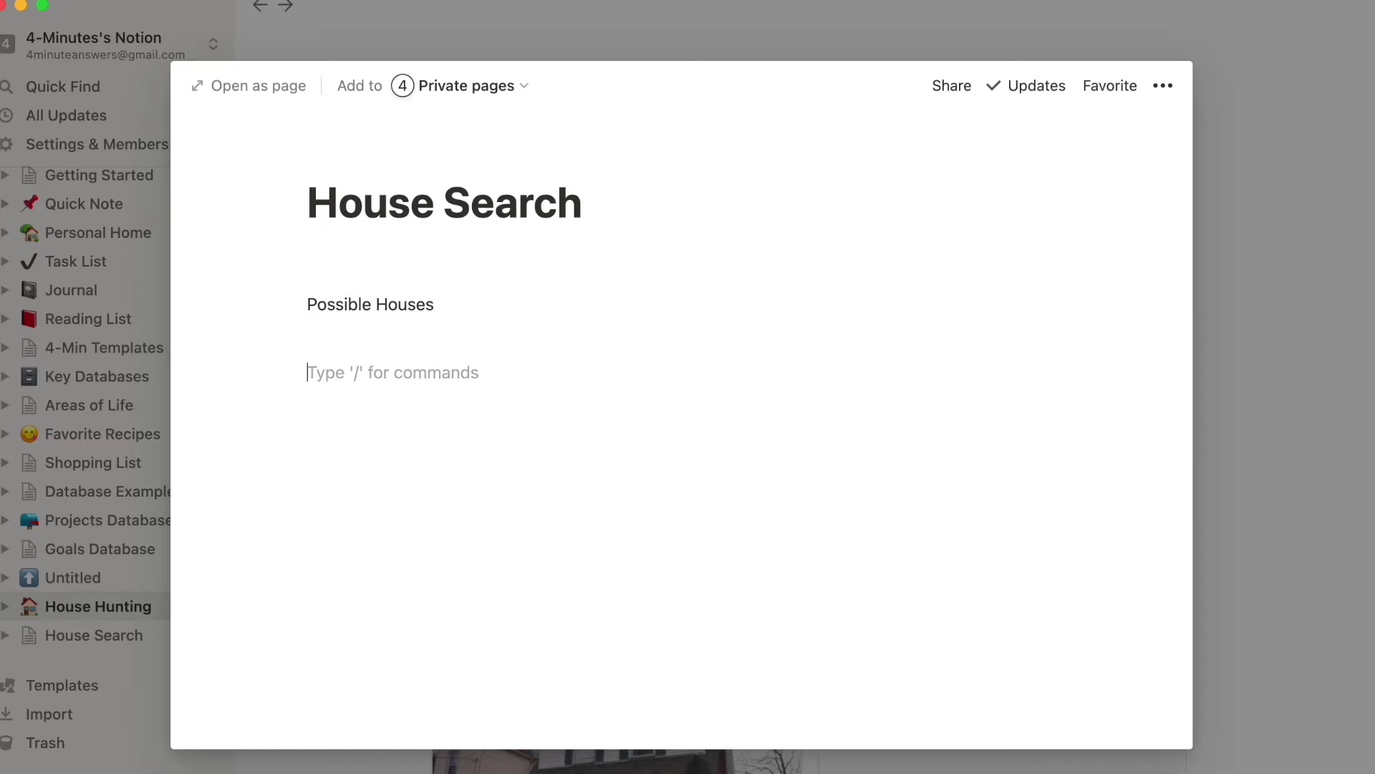
{"action": "type", "text": "Mar"}
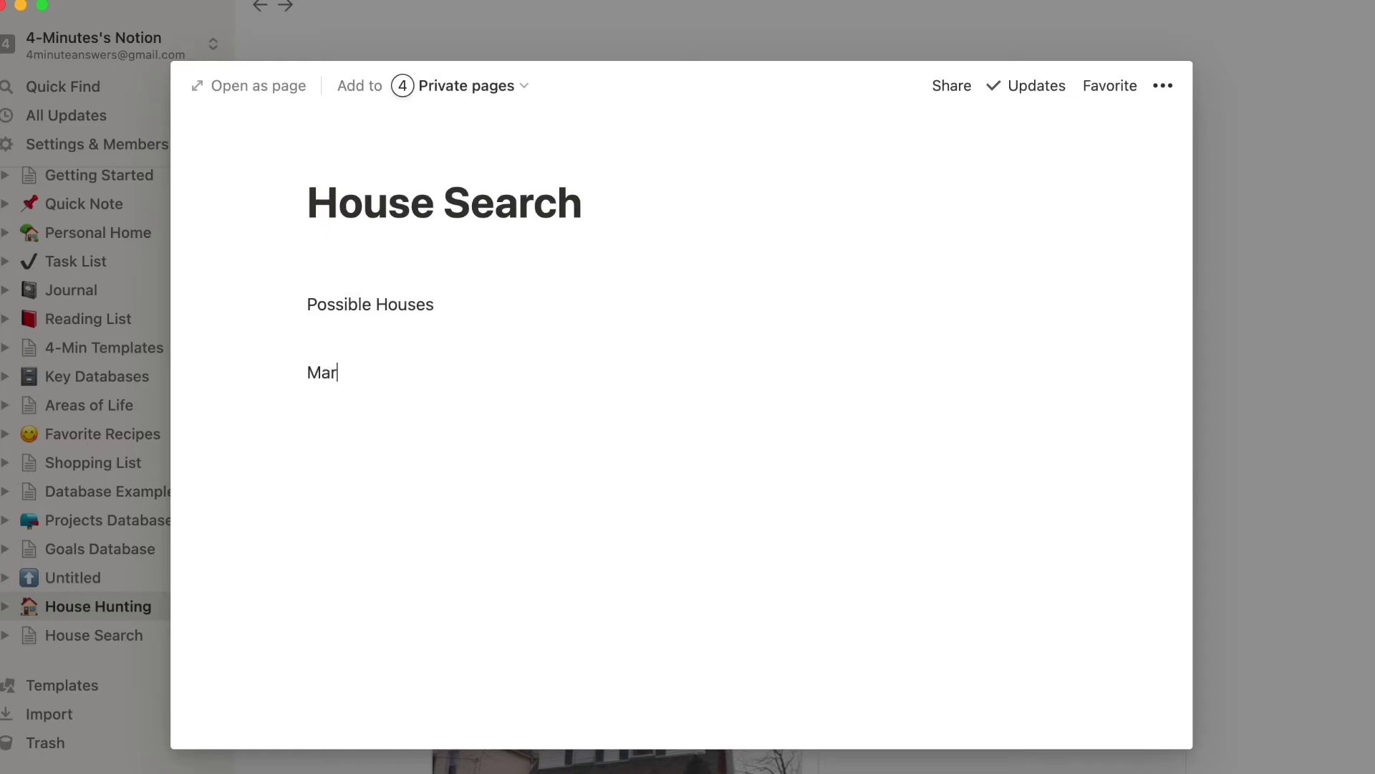
{"action": "type", "text": "ket Articles"}
{"action": "key", "text": "Return"}
{"action": "key", "text": "Return"}
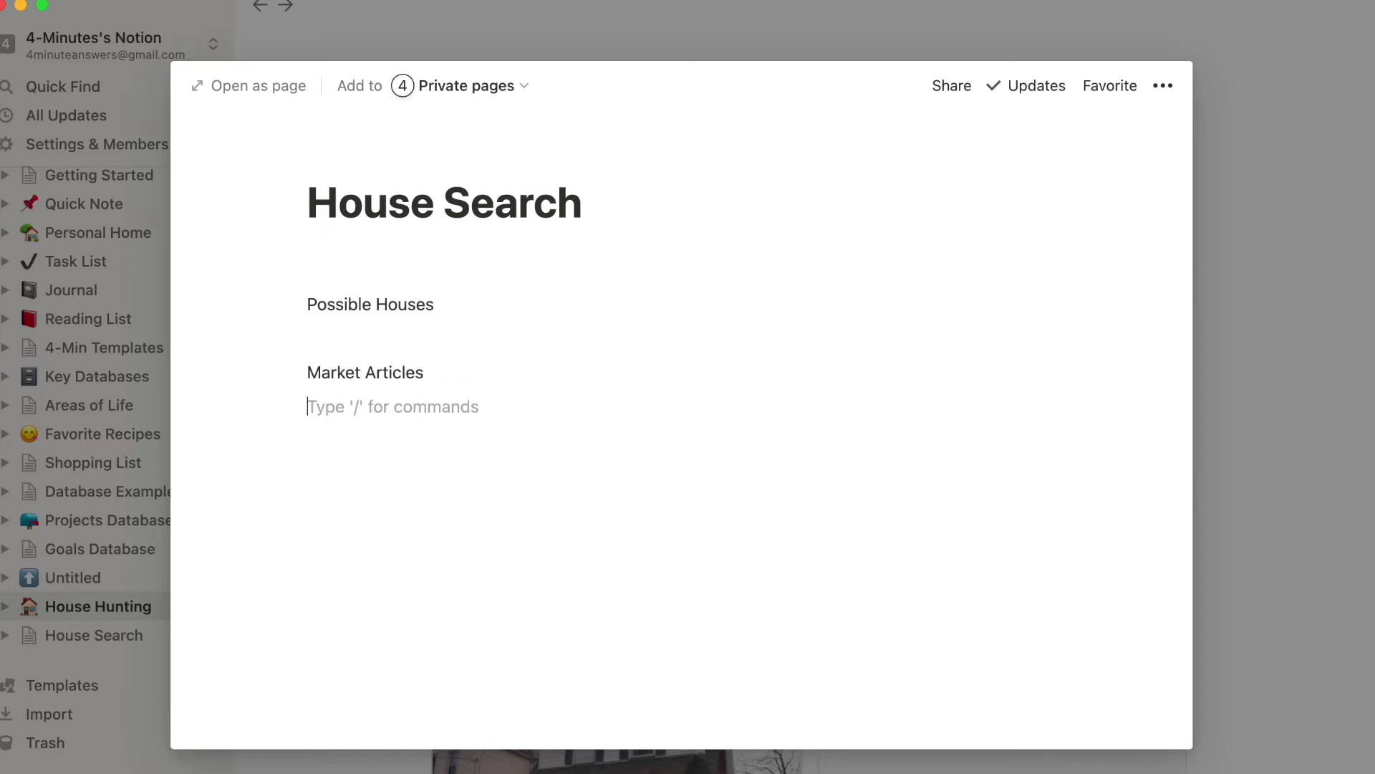
{"action": "type", "text": "Remodeling Articles"}
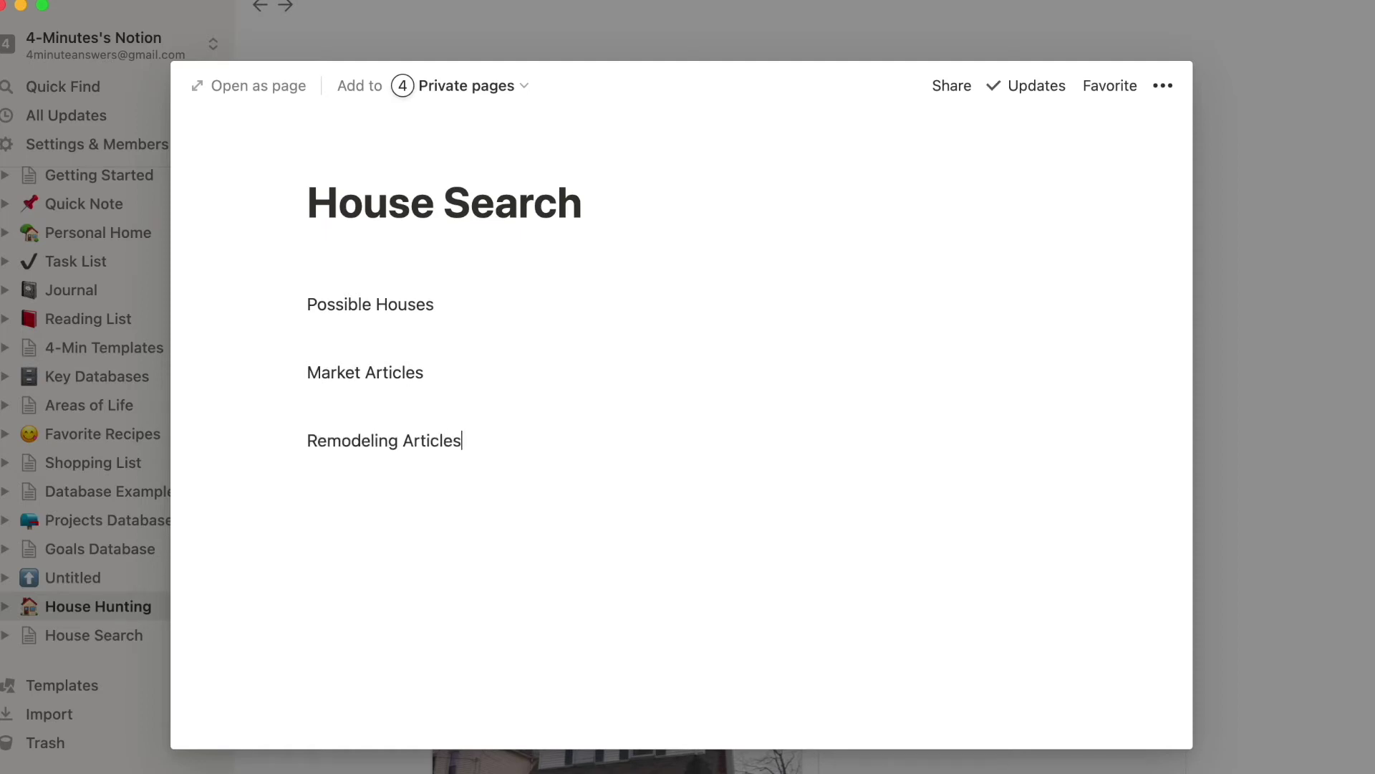
{"action": "key", "text": "Escape"}
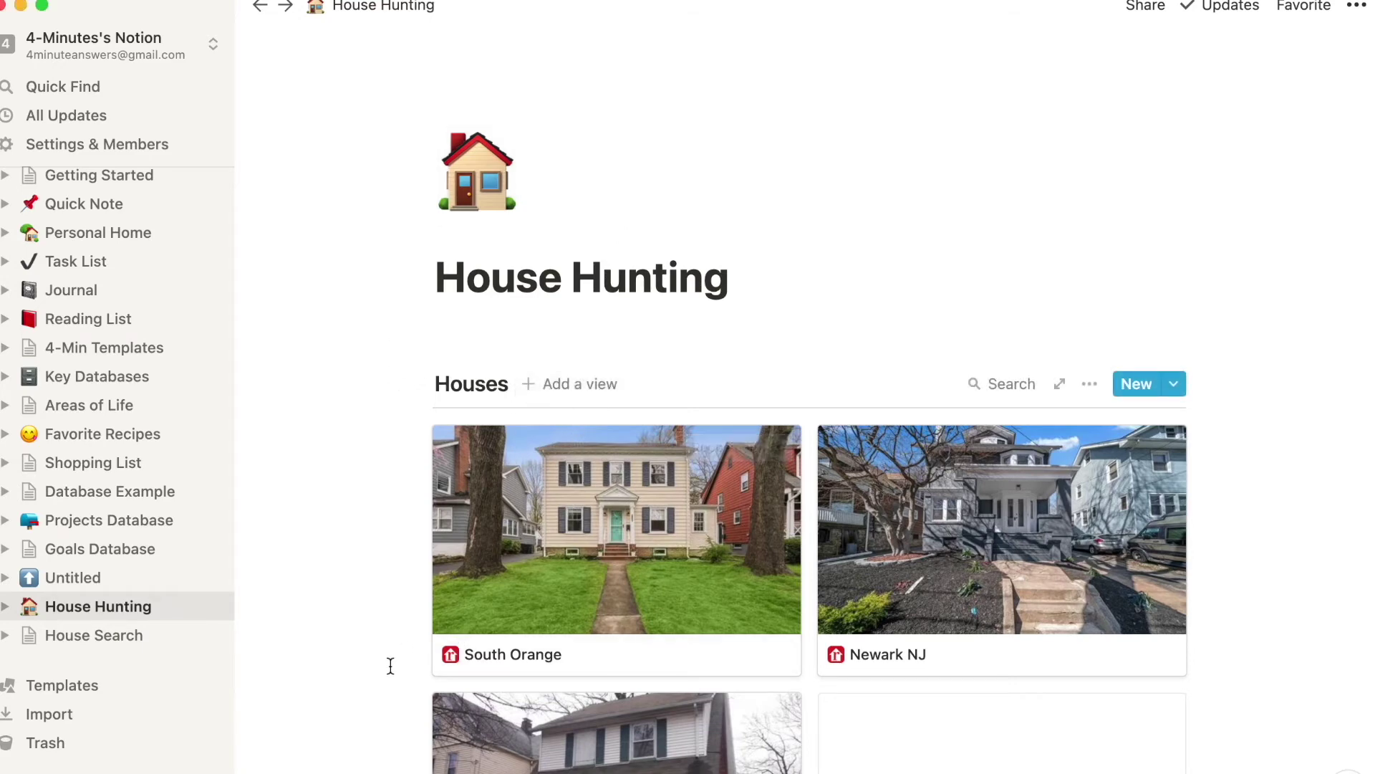
{"action": "scroll", "coordinate": [390, 664], "scroll_direction": "down", "scroll_amount": 9}
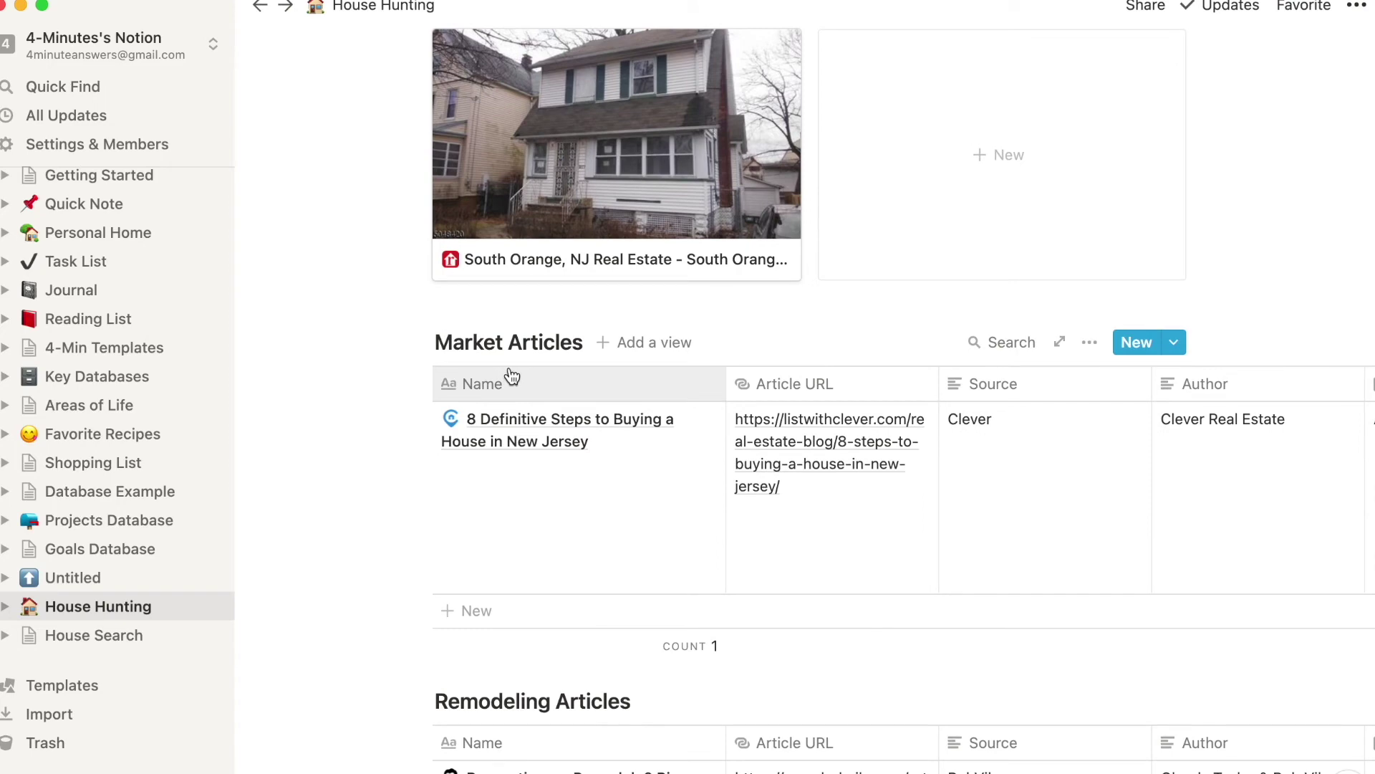
{"action": "scroll", "coordinate": [371, 448], "scroll_direction": "down", "scroll_amount": 5}
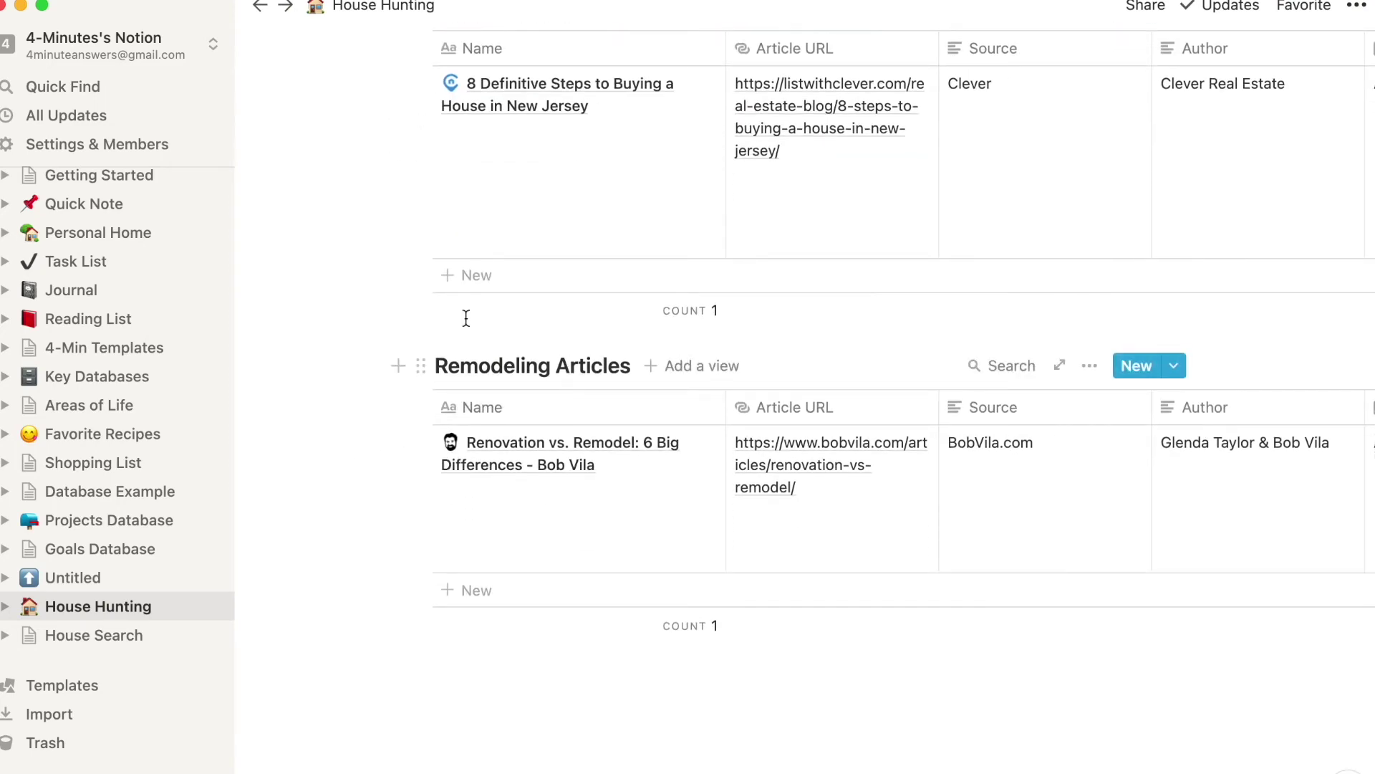
{"action": "scroll", "coordinate": [347, 203], "scroll_direction": "up", "scroll_amount": 15}
{"action": "scroll", "coordinate": [348, 201], "scroll_direction": "down", "scroll_amount": 3}
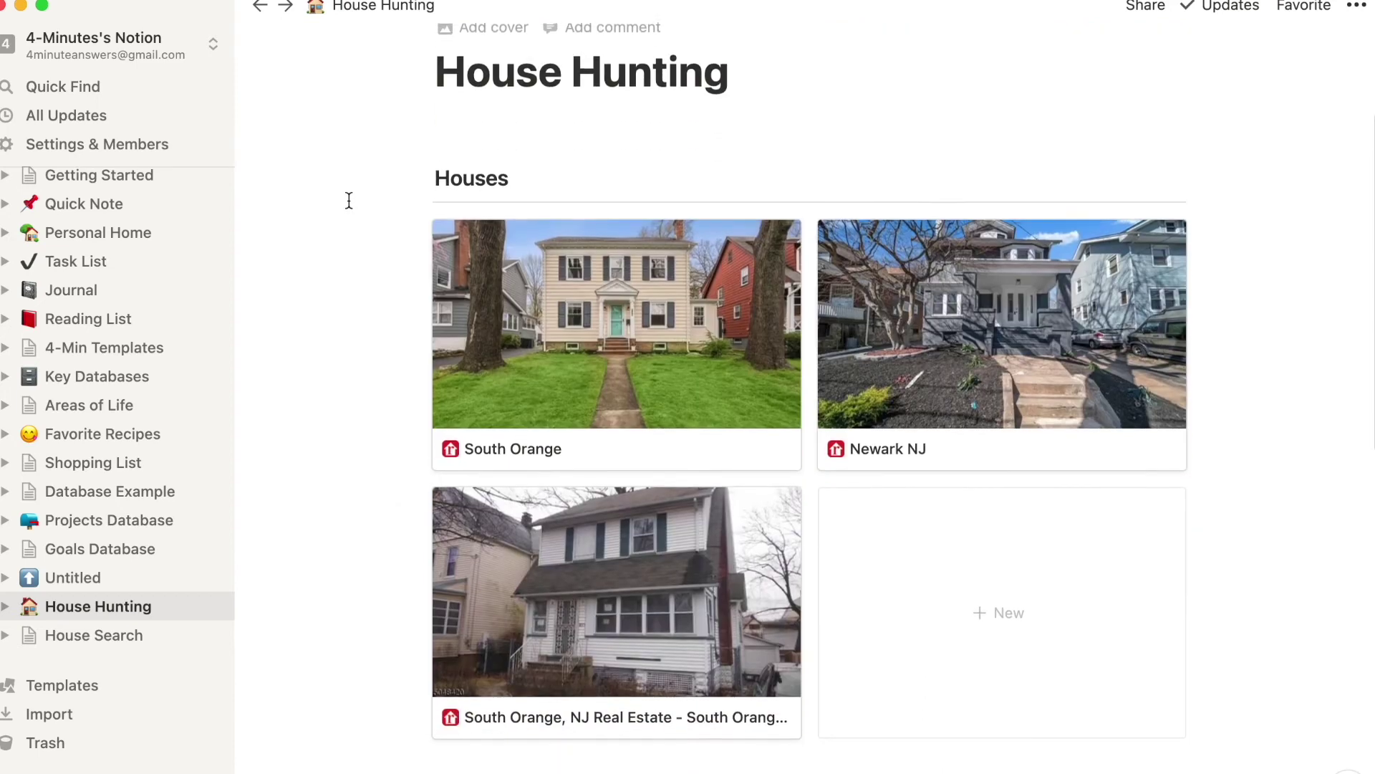
{"action": "left_click", "coordinate": [718, 350]}
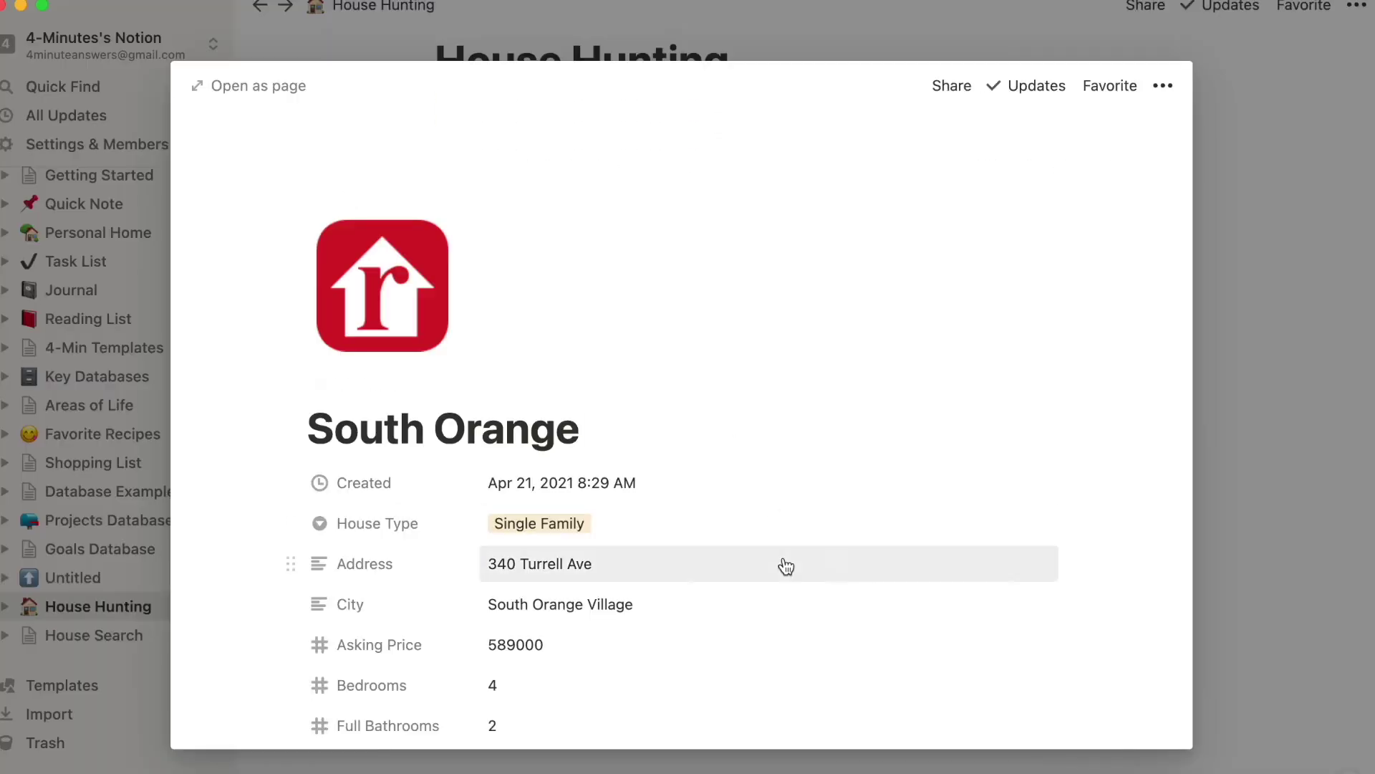
{"action": "scroll", "coordinate": [290, 614], "scroll_direction": "down", "scroll_amount": 3}
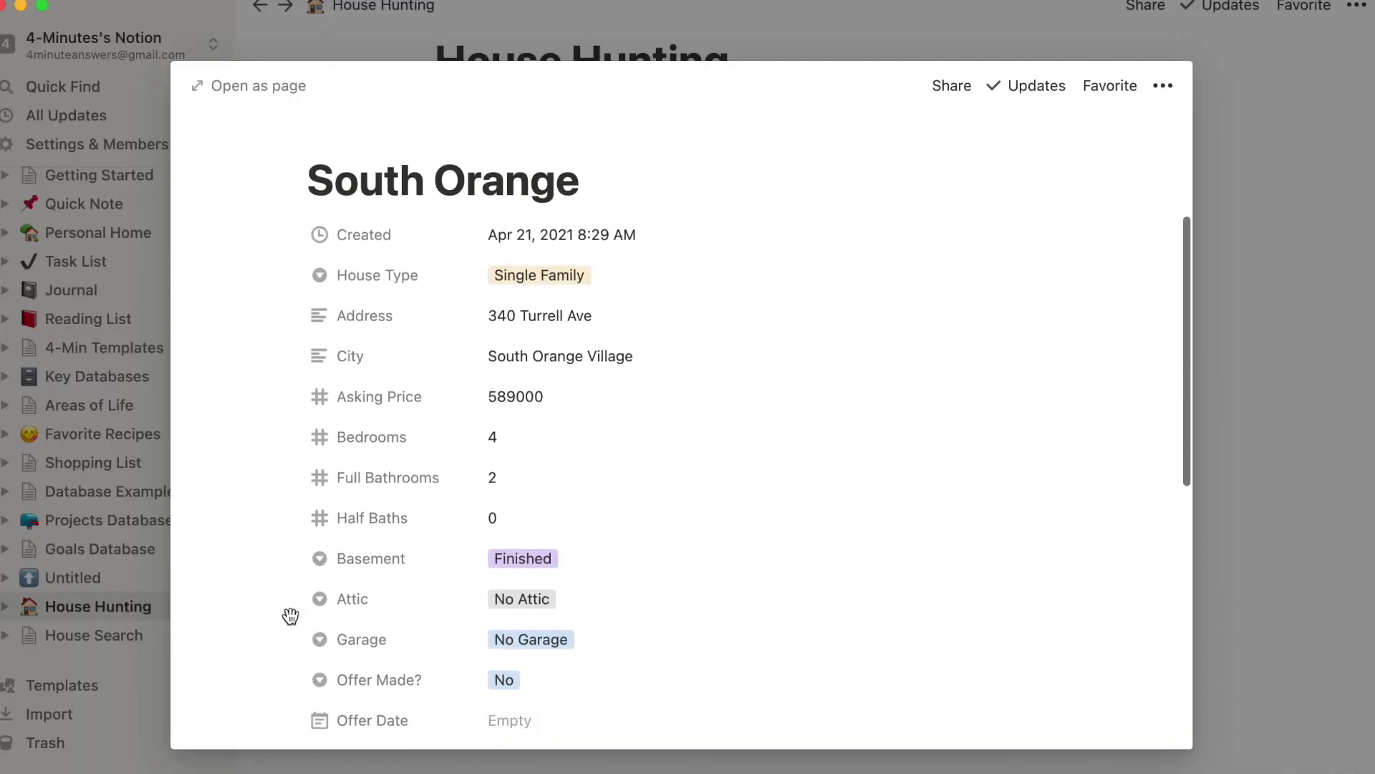
{"action": "scroll", "coordinate": [290, 615], "scroll_direction": "down", "scroll_amount": 2}
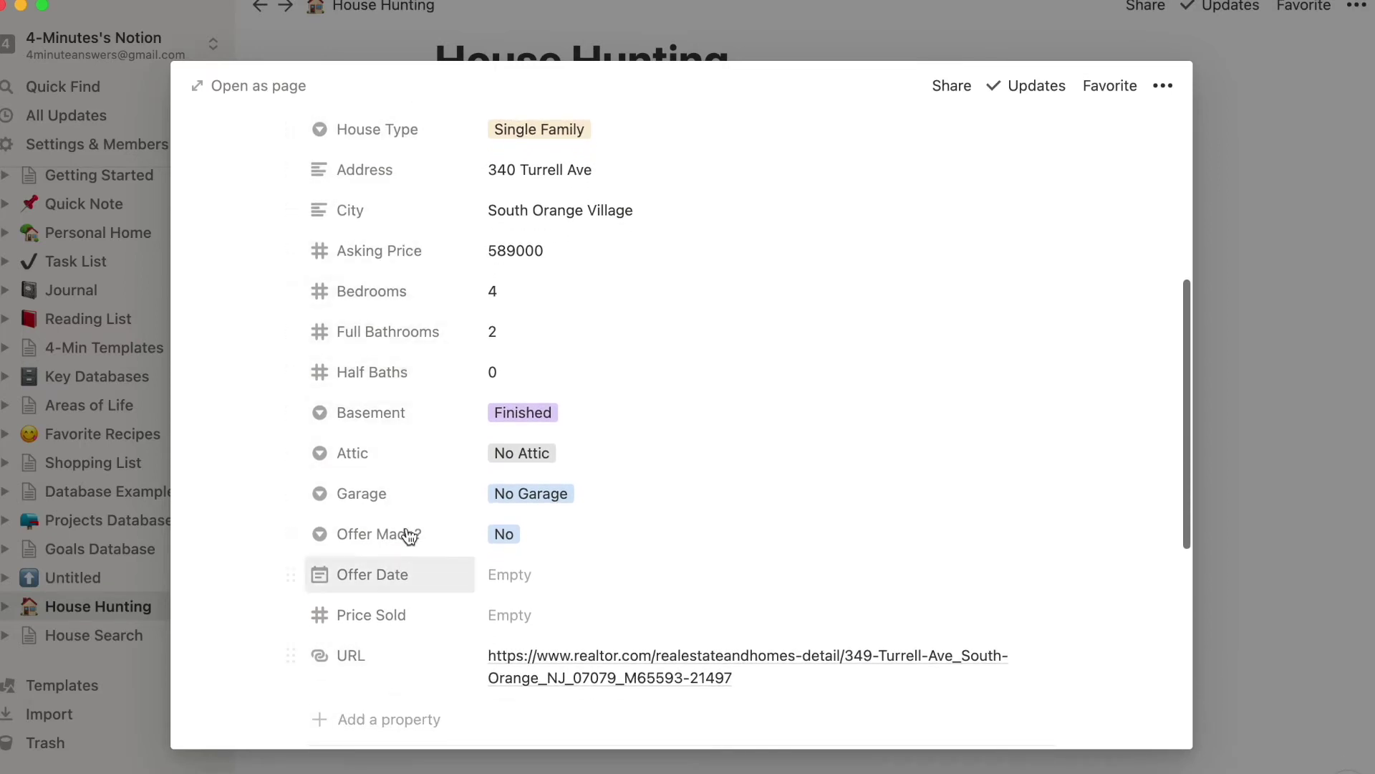
{"action": "scroll", "coordinate": [367, 186], "scroll_direction": "up", "scroll_amount": 1}
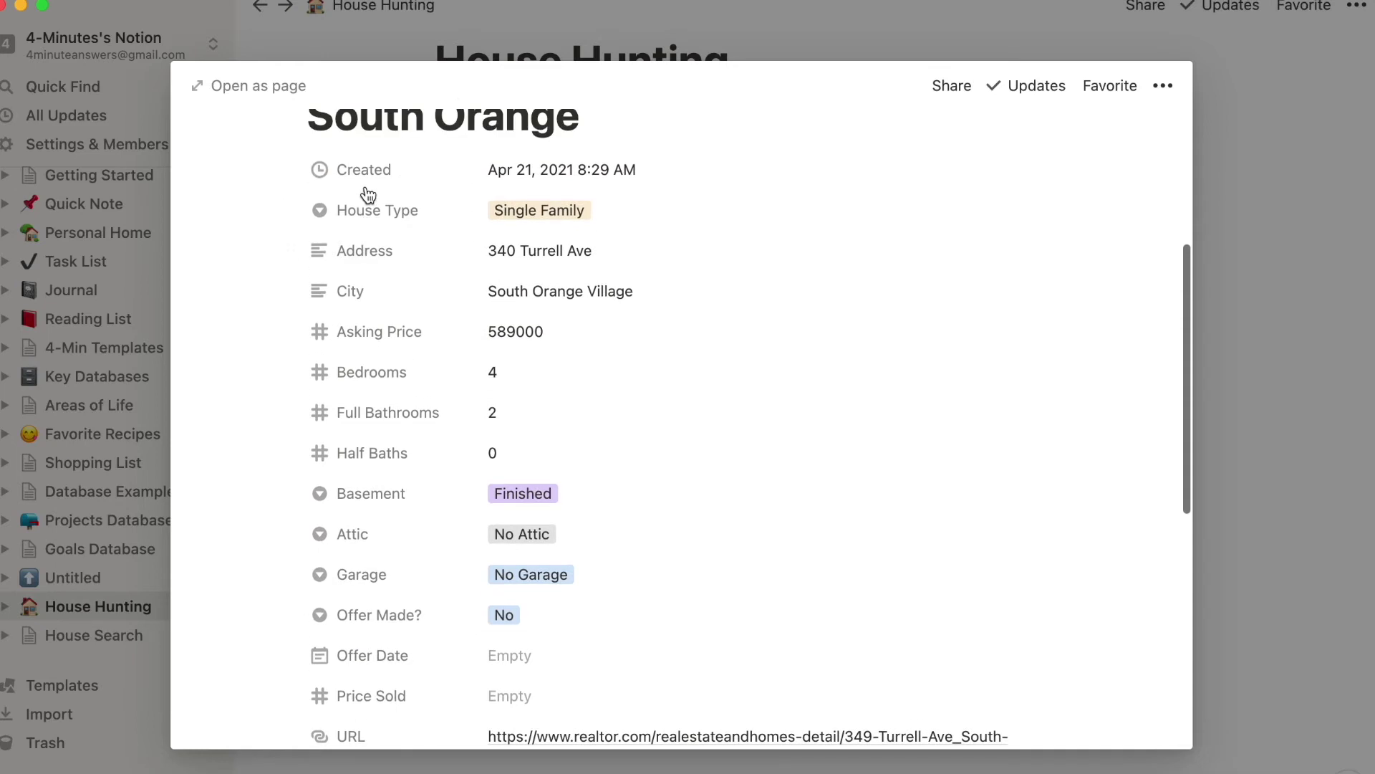
{"action": "left_click", "coordinate": [820, 33]}
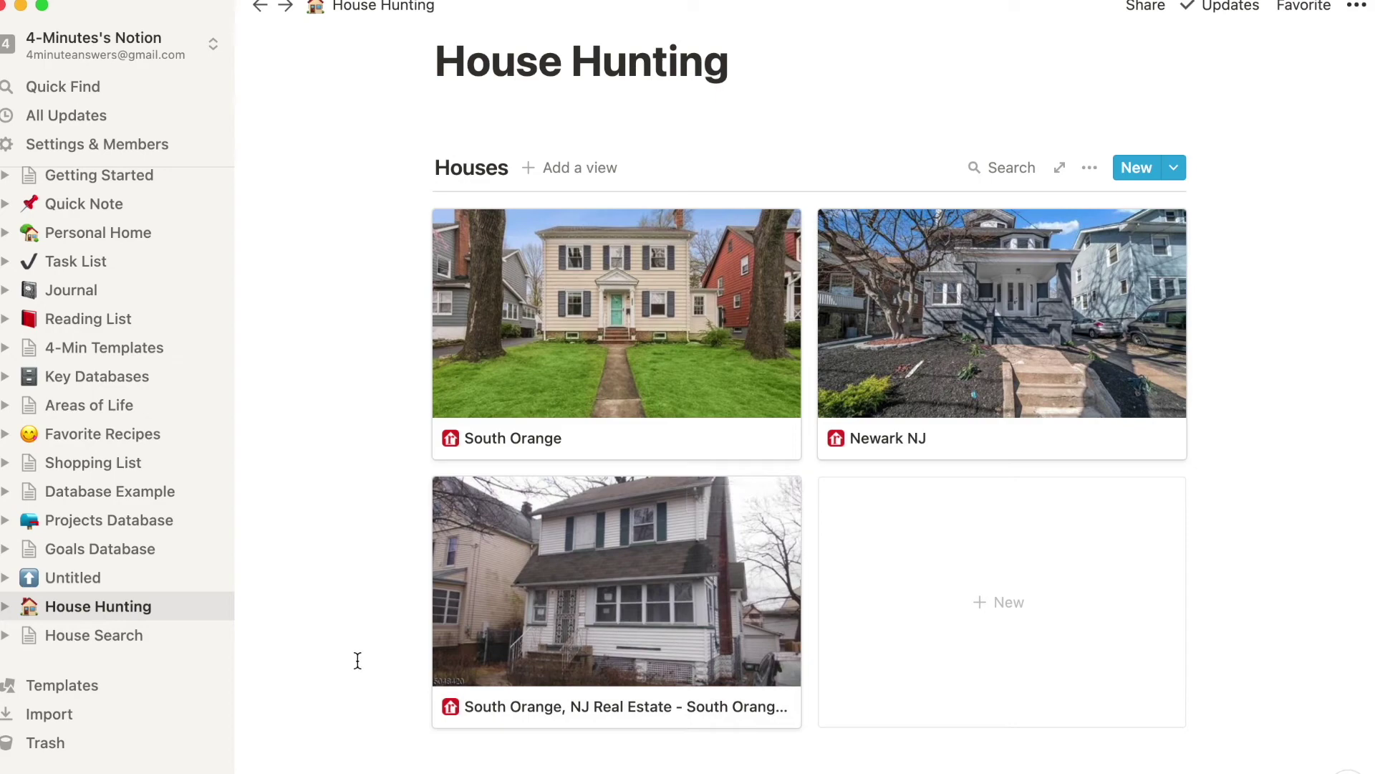
{"action": "scroll", "coordinate": [358, 660], "scroll_direction": "down", "scroll_amount": 5}
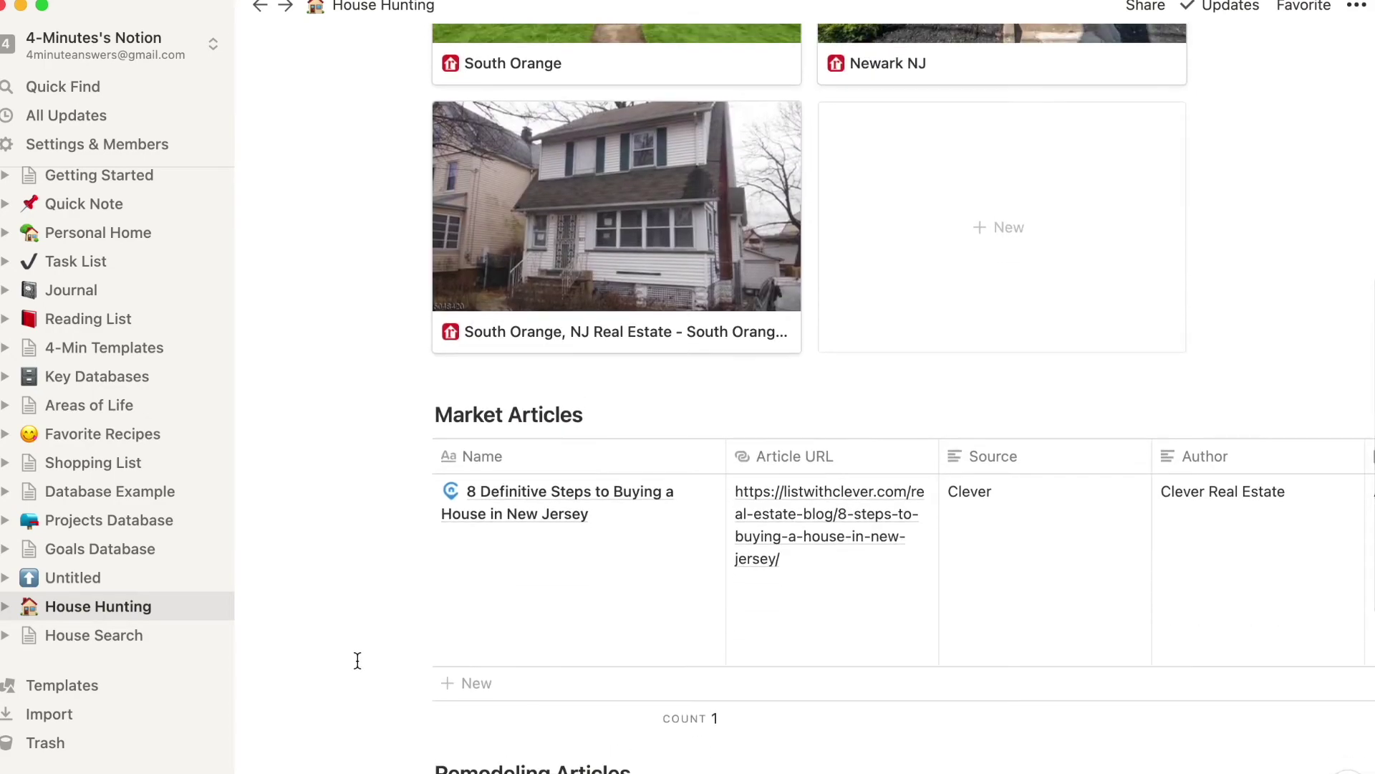
{"action": "scroll", "coordinate": [357, 660], "scroll_direction": "down", "scroll_amount": 4}
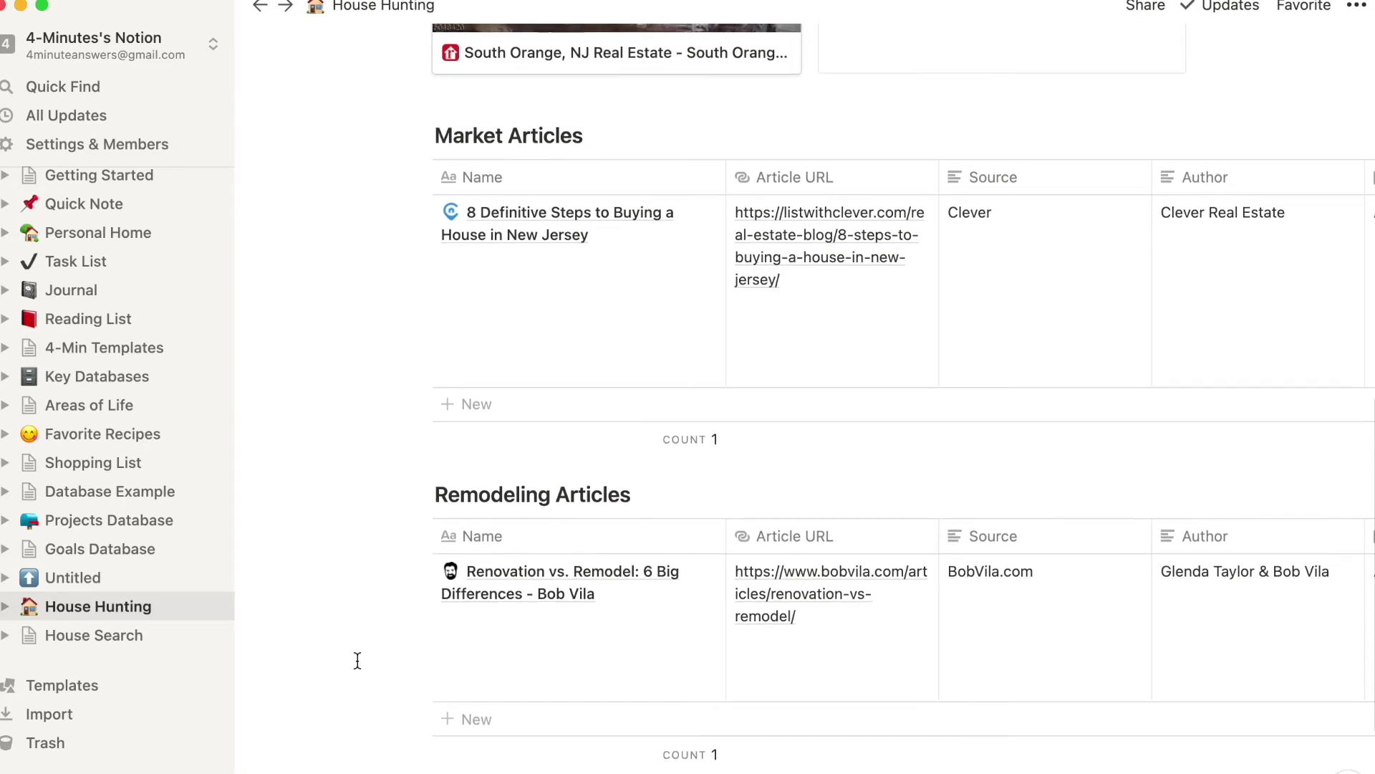
{"action": "mouse_move", "coordinate": [514, 247]}
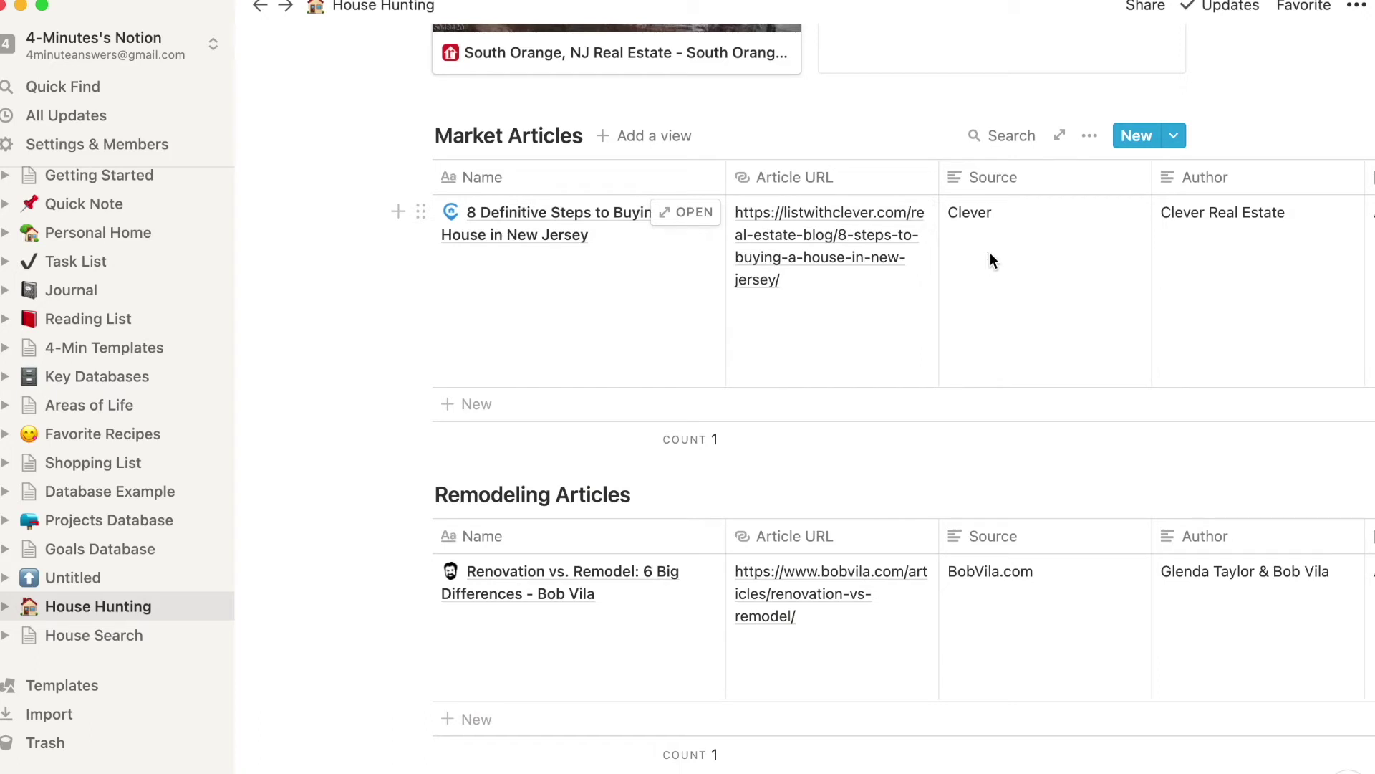
{"action": "scroll", "coordinate": [1207, 252], "scroll_direction": "right", "scroll_amount": 5}
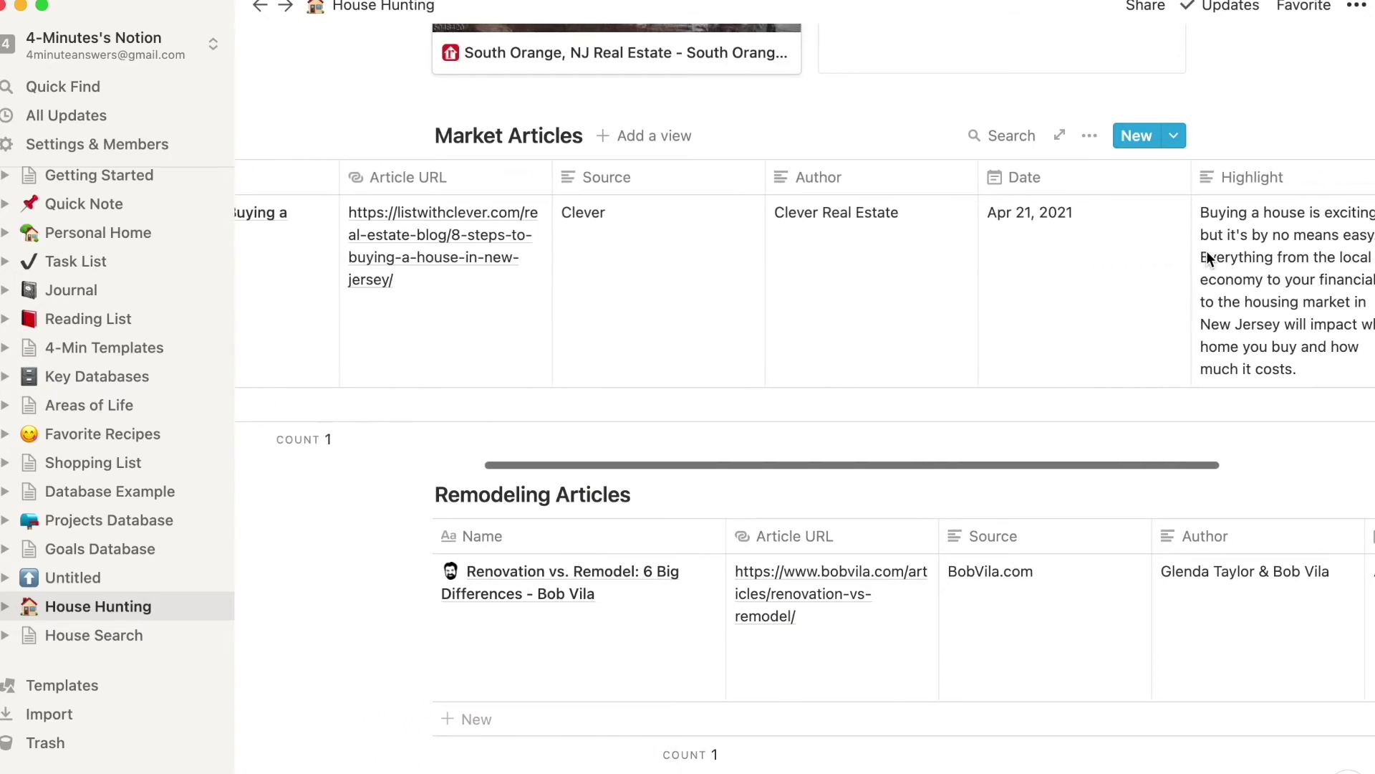
{"action": "scroll", "coordinate": [1207, 256], "scroll_direction": "right", "scroll_amount": 2}
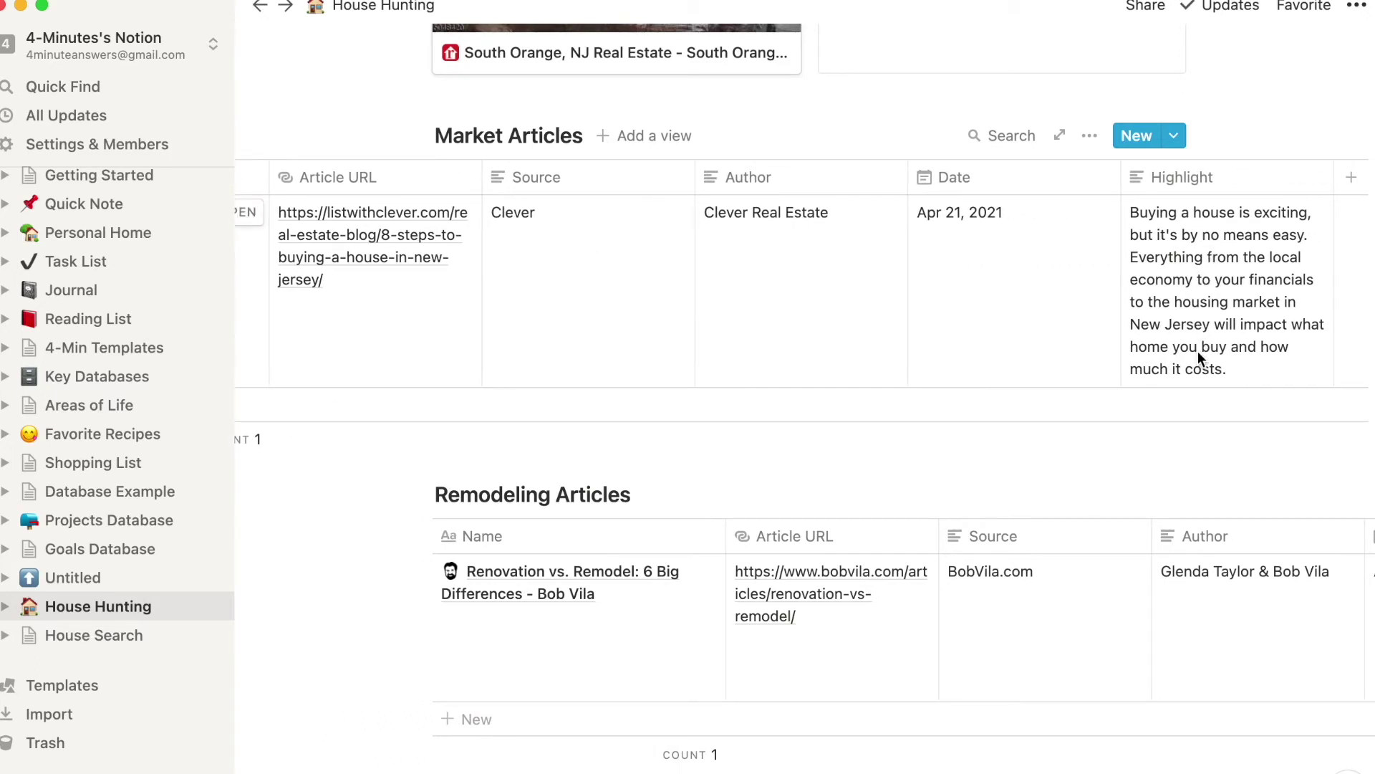
{"action": "scroll", "coordinate": [1003, 317], "scroll_direction": "left", "scroll_amount": 7}
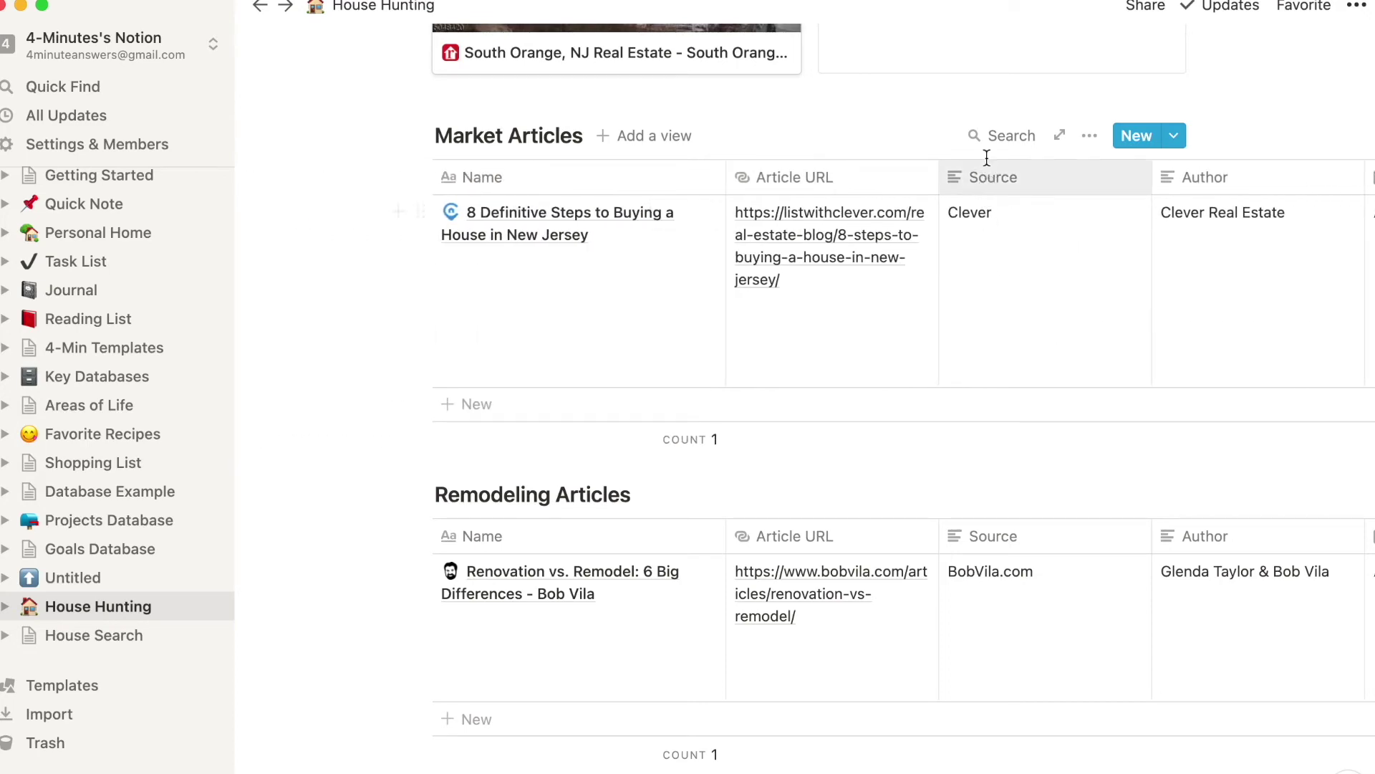
{"action": "scroll", "coordinate": [996, 328], "scroll_direction": "up", "scroll_amount": 10}
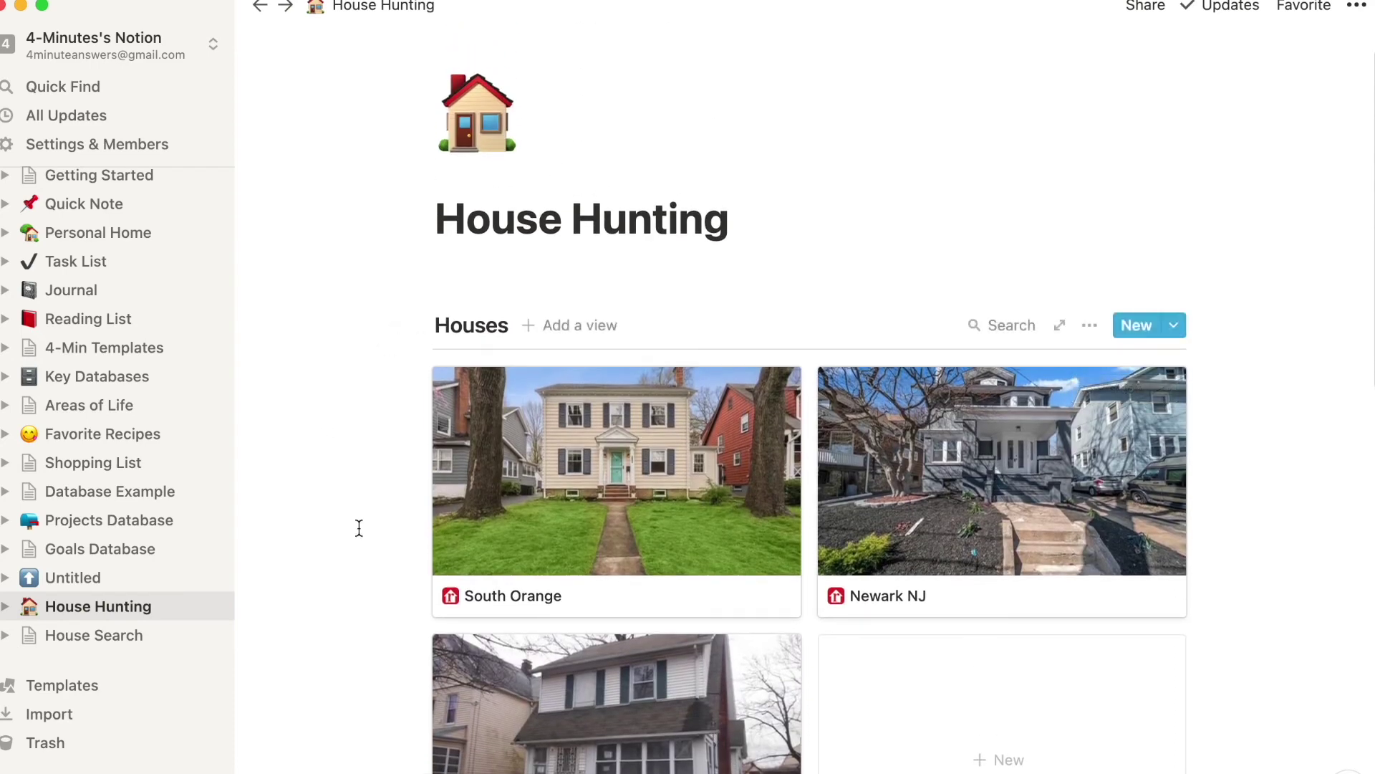
{"action": "scroll", "coordinate": [363, 530], "scroll_direction": "down", "scroll_amount": 3}
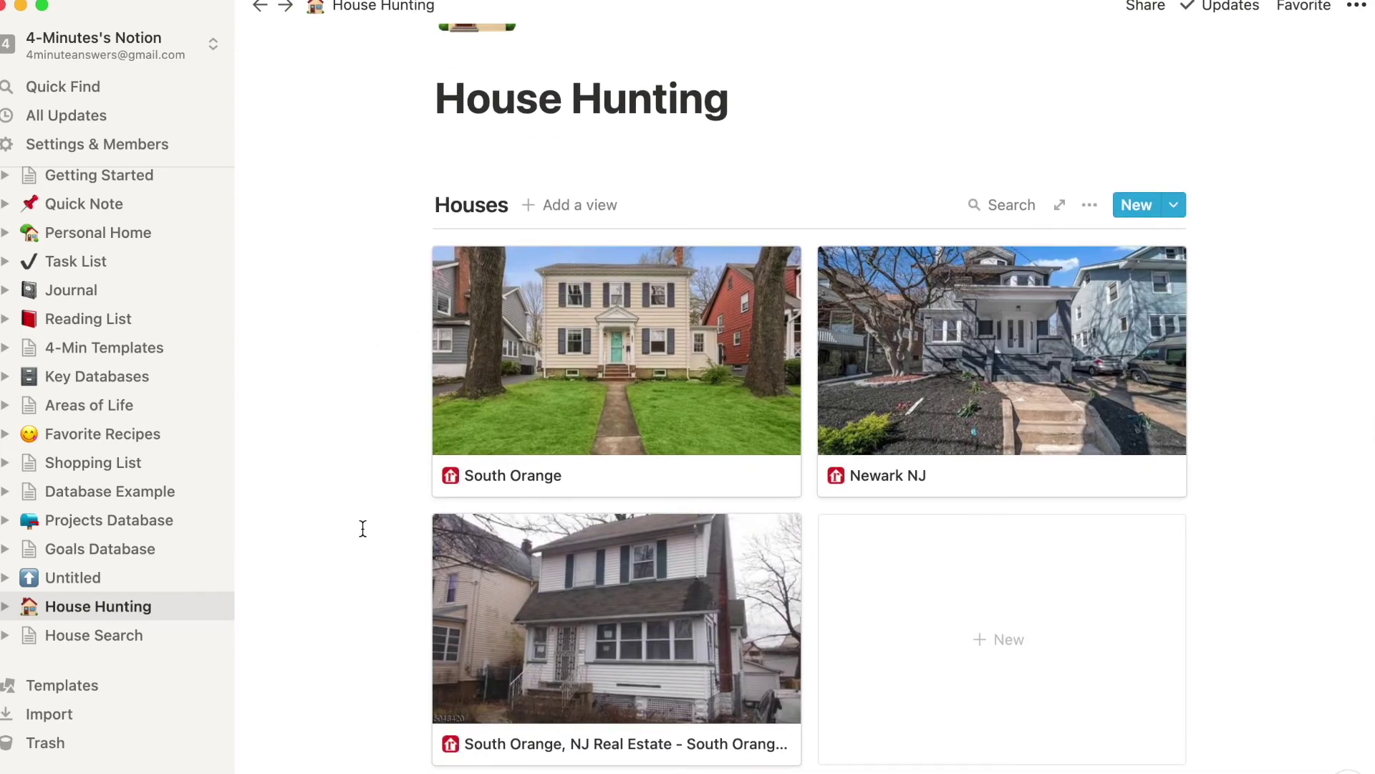
{"action": "scroll", "coordinate": [363, 529], "scroll_direction": "down", "scroll_amount": 2}
{"action": "scroll", "coordinate": [364, 528], "scroll_direction": "up", "scroll_amount": 2}
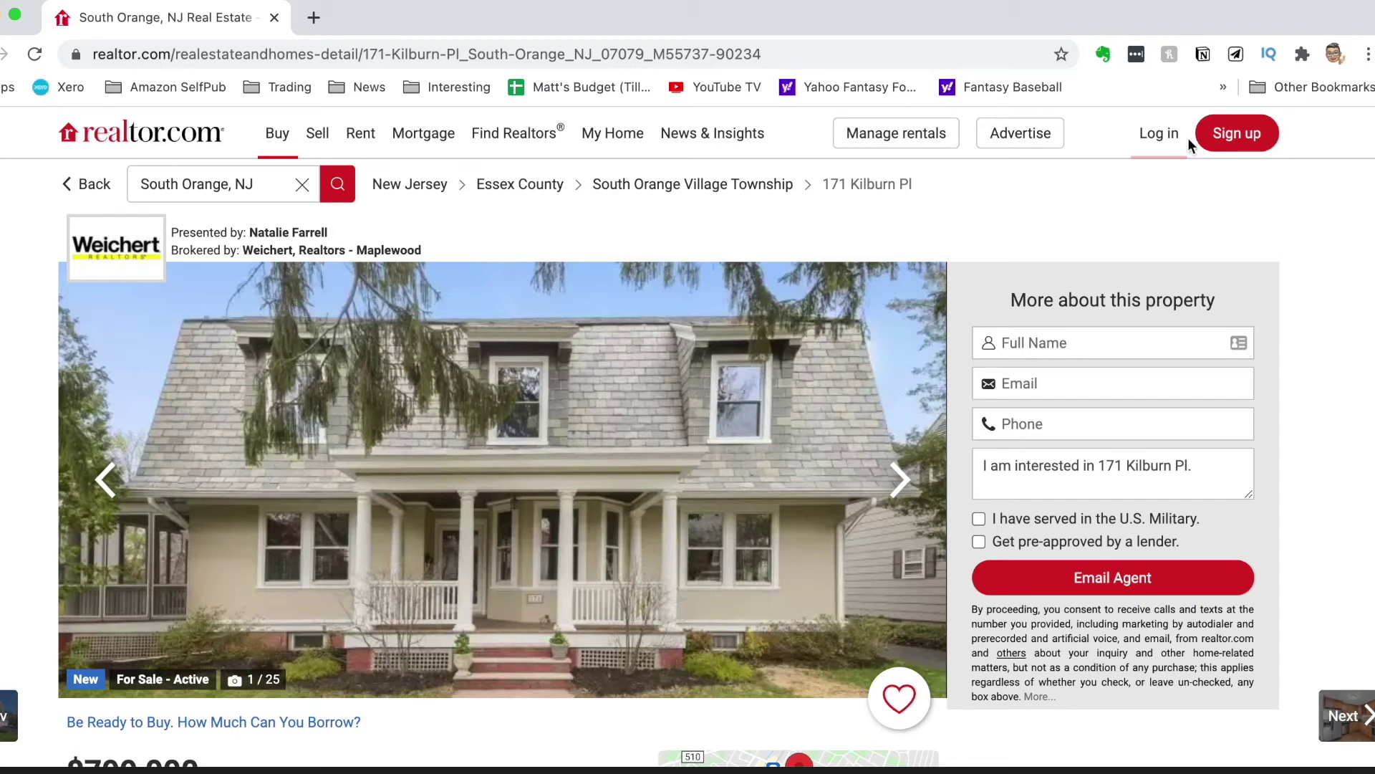
Create a new Save to Notion form with Database 3 as its destination
{"action": "left_click", "coordinate": [1238, 55]}
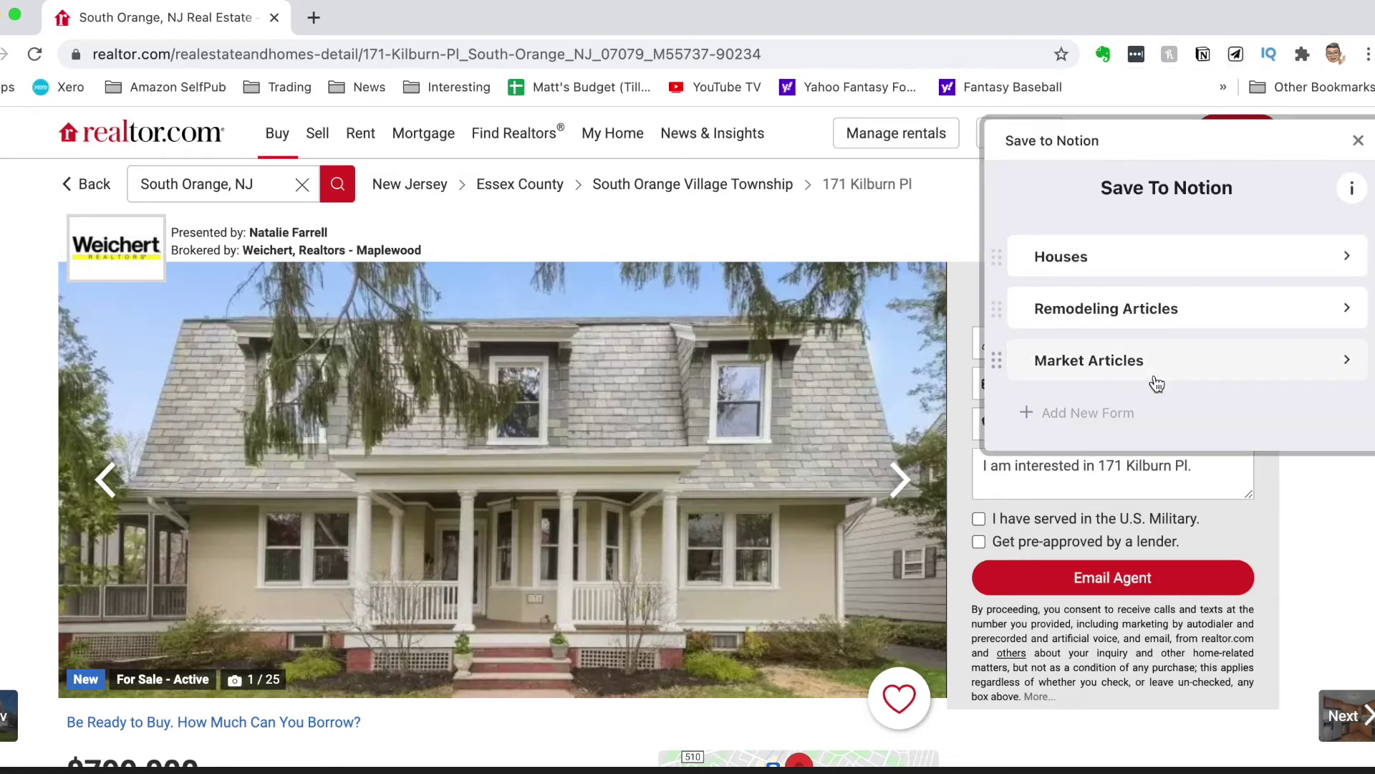
{"action": "left_click", "coordinate": [1102, 420]}
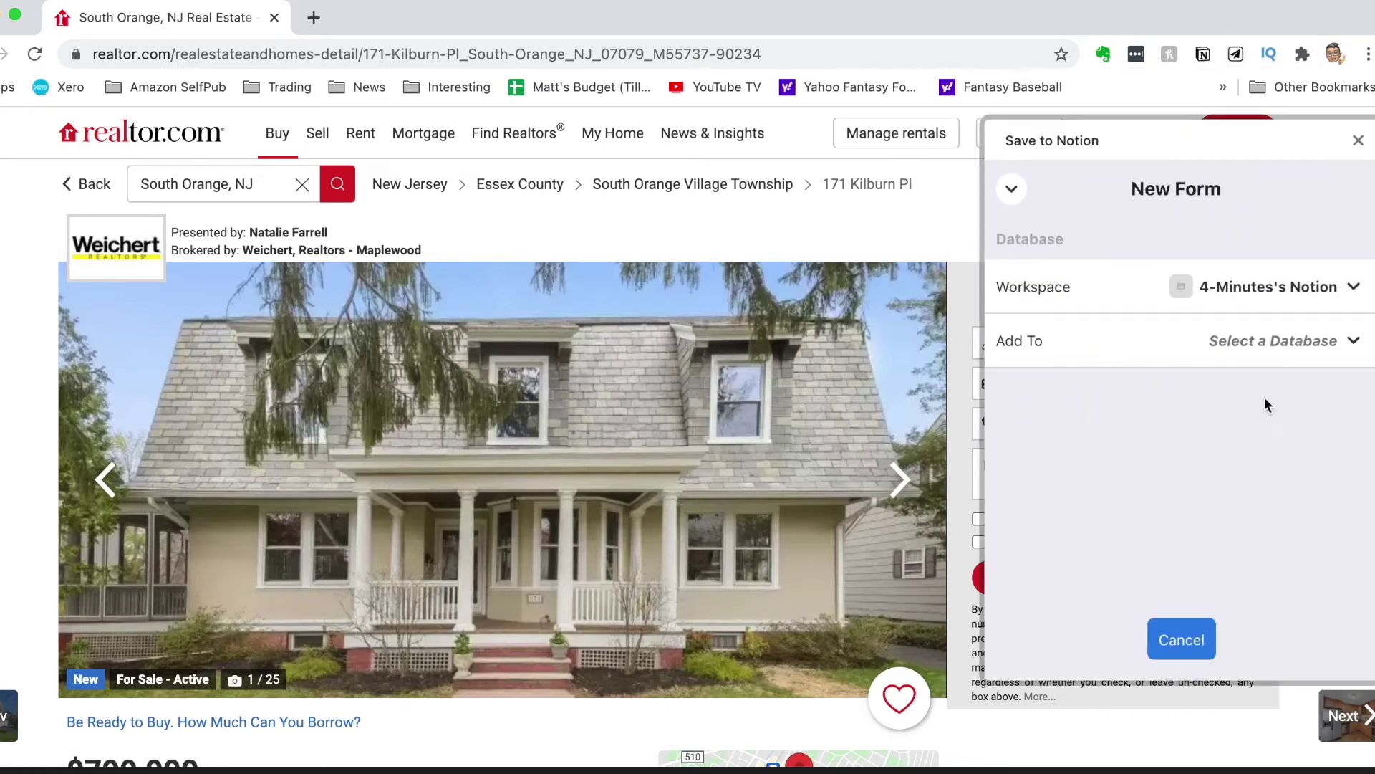
{"action": "left_click", "coordinate": [1327, 353]}
{"action": "scroll", "coordinate": [1231, 473], "scroll_direction": "down", "scroll_amount": 6}
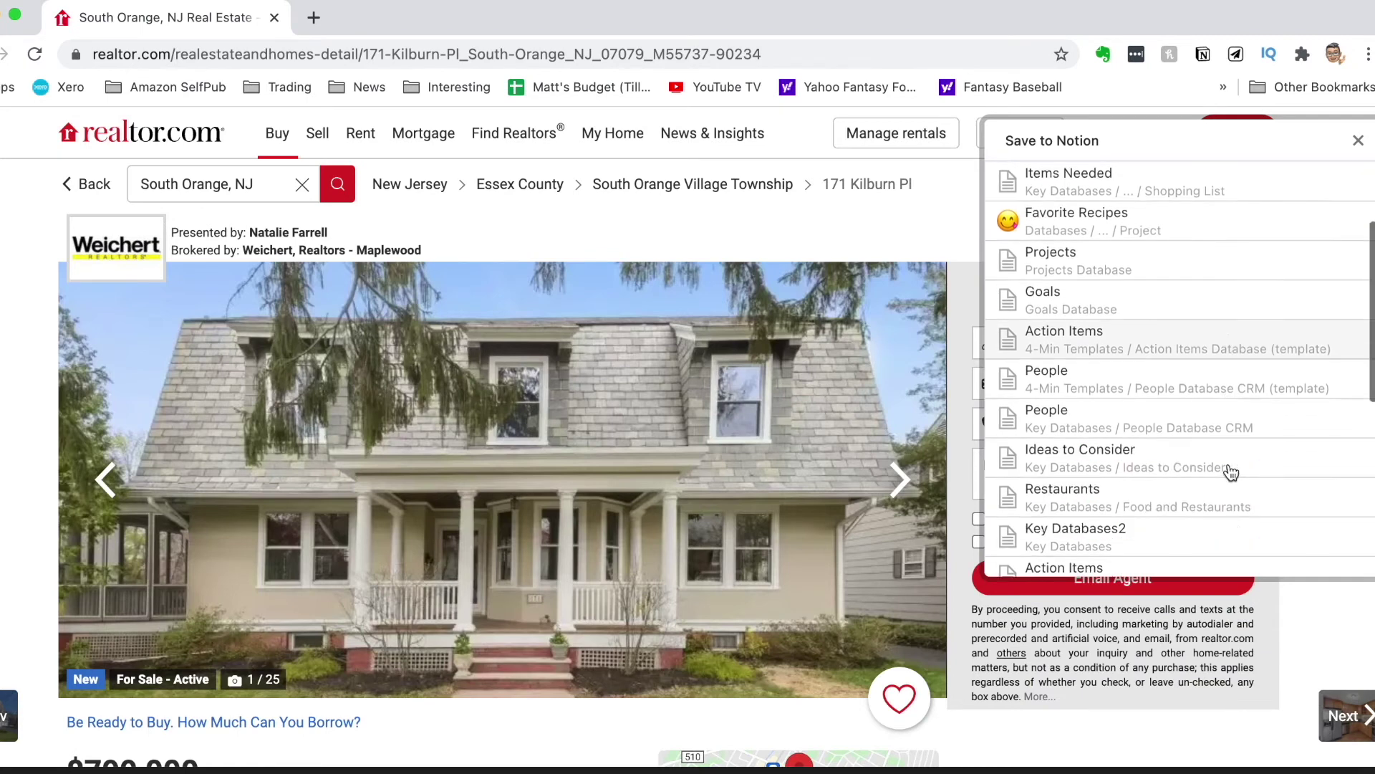
{"action": "scroll", "coordinate": [1231, 473], "scroll_direction": "down", "scroll_amount": 3}
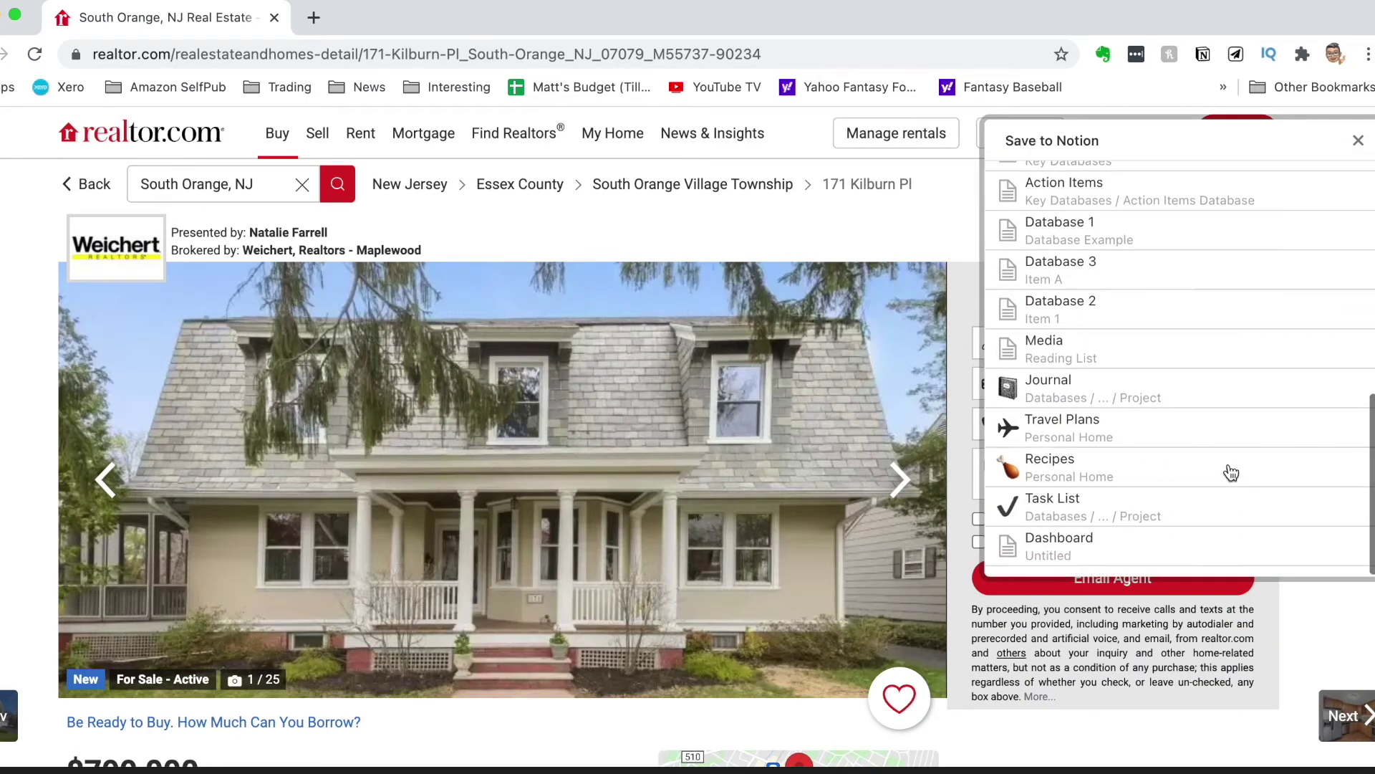
{"action": "scroll", "coordinate": [1231, 473], "scroll_direction": "up", "scroll_amount": 5}
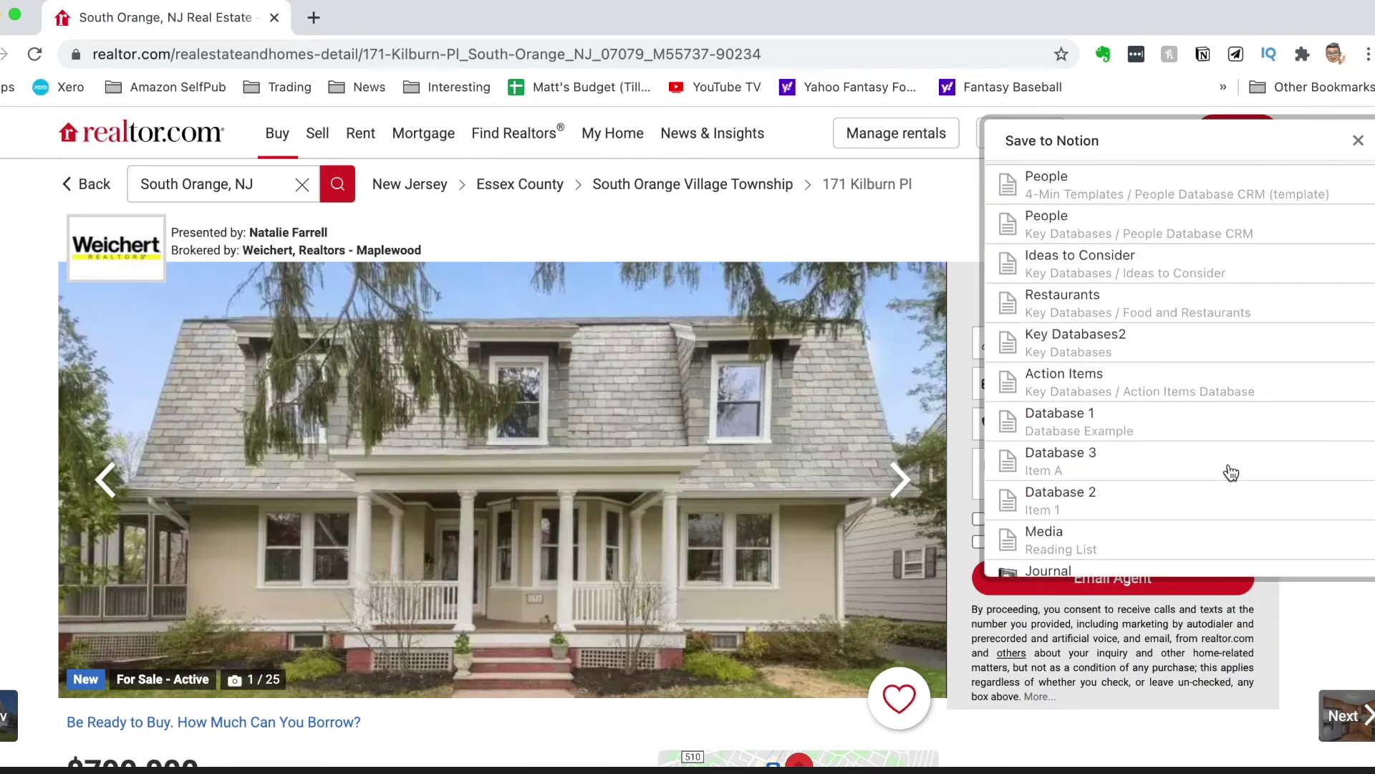
{"action": "scroll", "coordinate": [1231, 473], "scroll_direction": "down", "scroll_amount": 4}
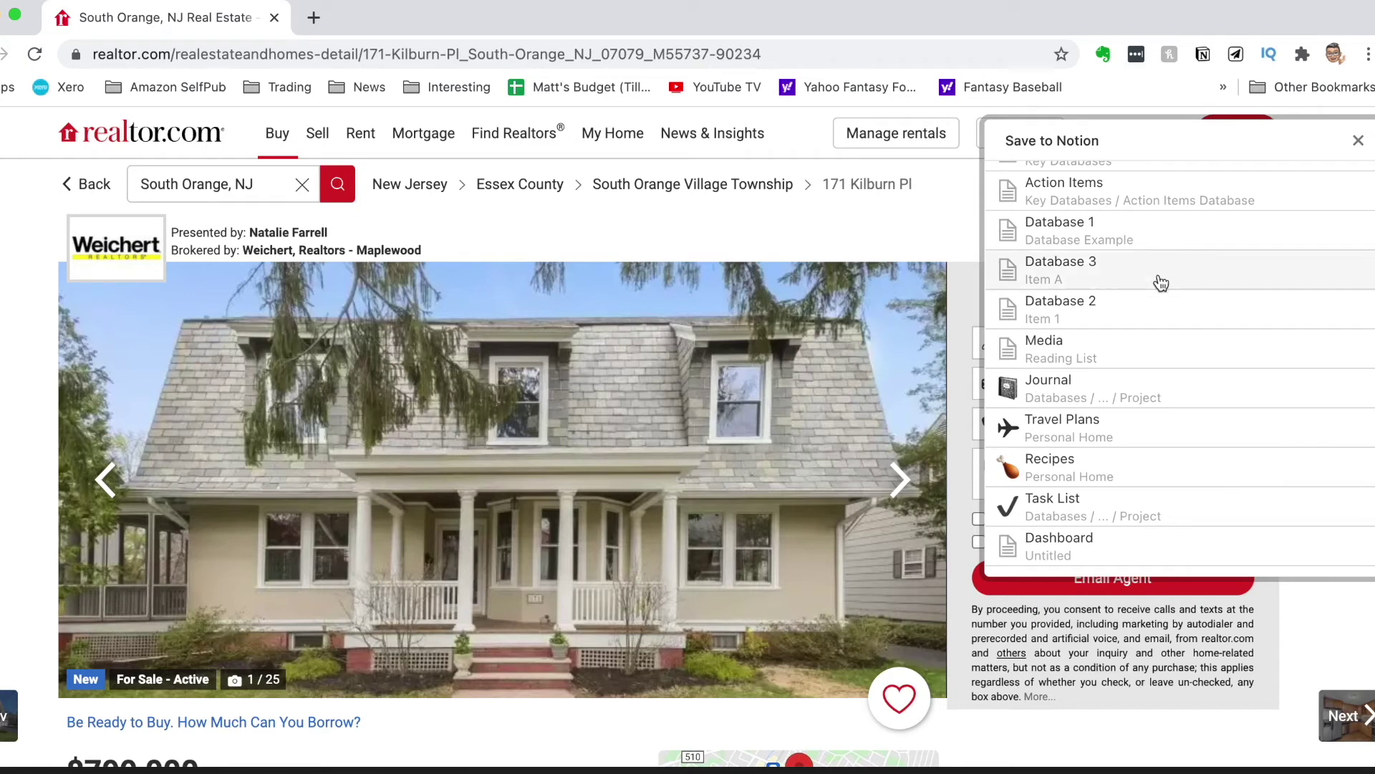
{"action": "left_click", "coordinate": [1160, 283]}
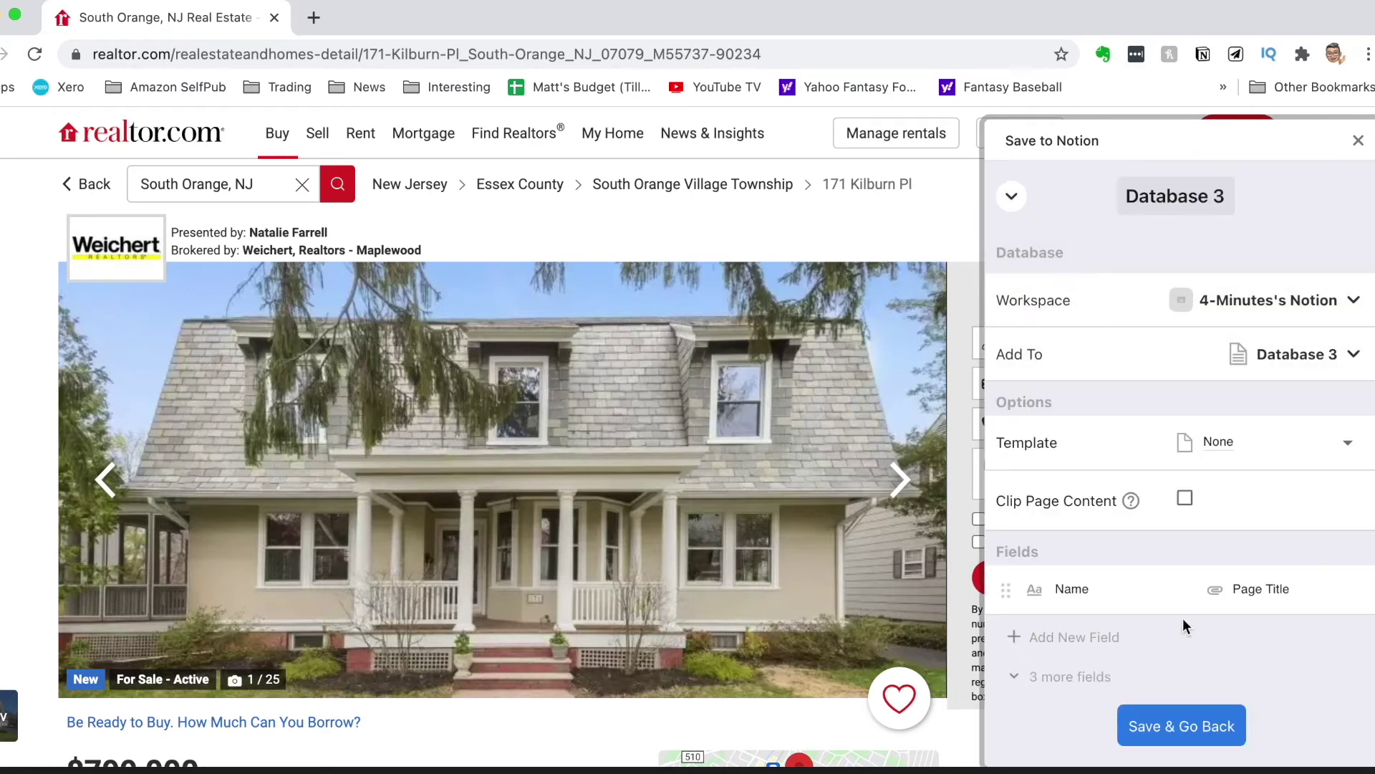
{"action": "scroll", "coordinate": [1182, 527], "scroll_direction": "down", "scroll_amount": 2}
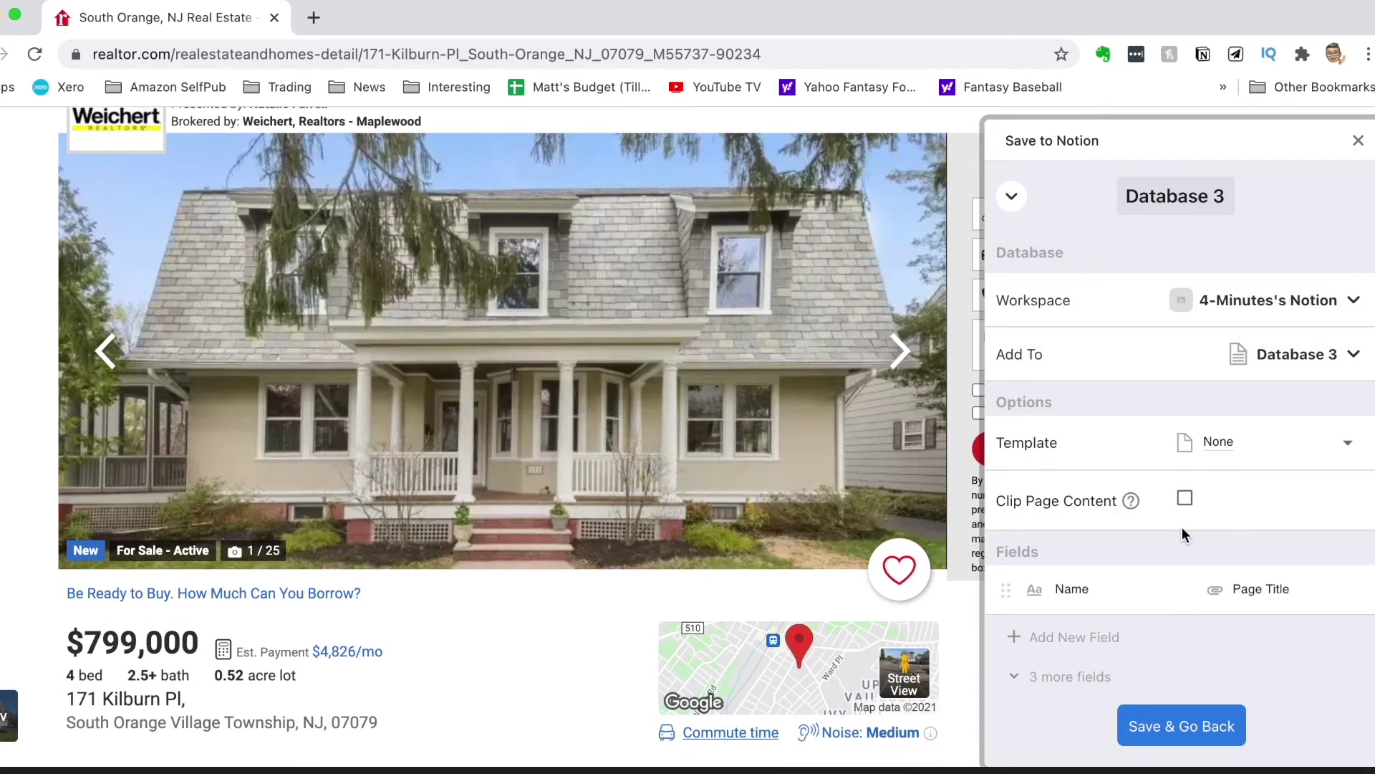
{"action": "scroll", "coordinate": [1182, 526], "scroll_direction": "up", "scroll_amount": 2}
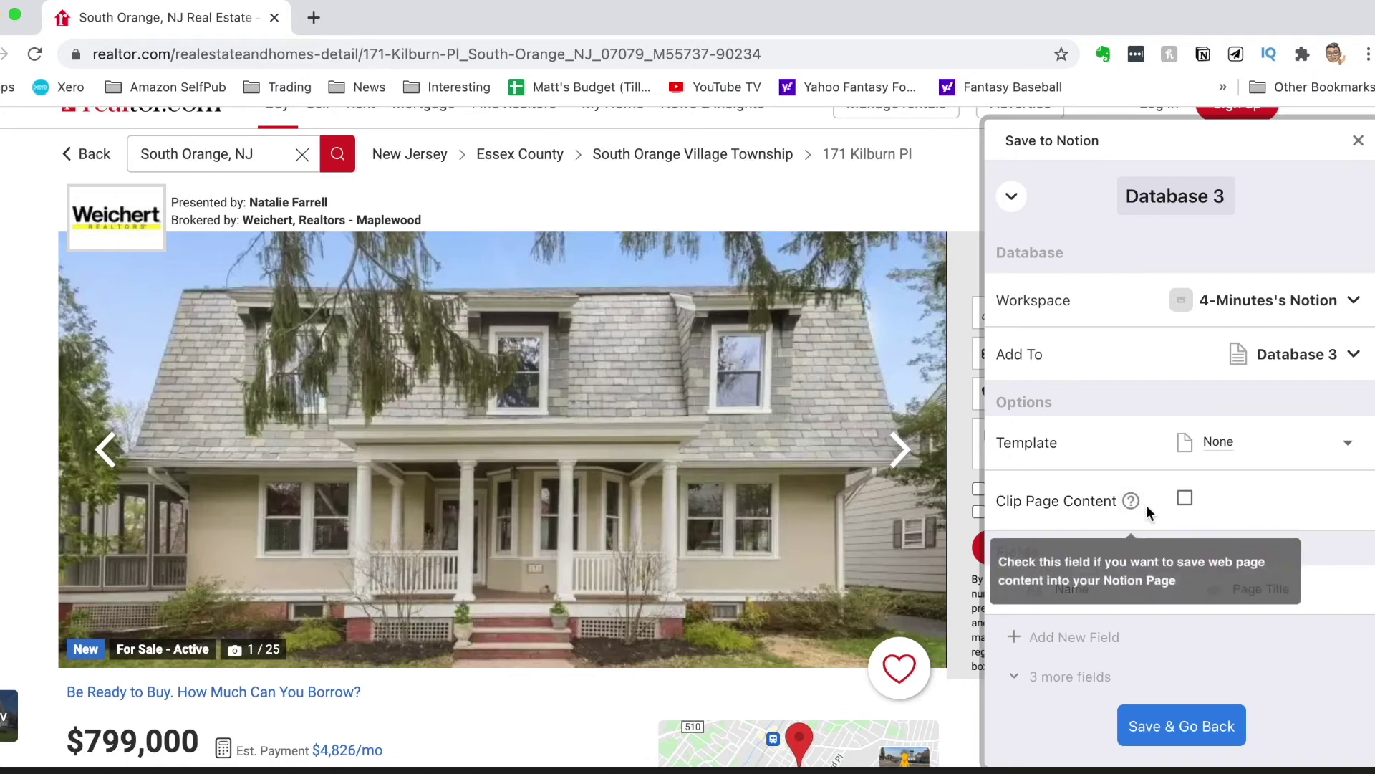
Add two field rows to the new form and return to the saved forms list
{"action": "left_click", "coordinate": [1110, 637]}
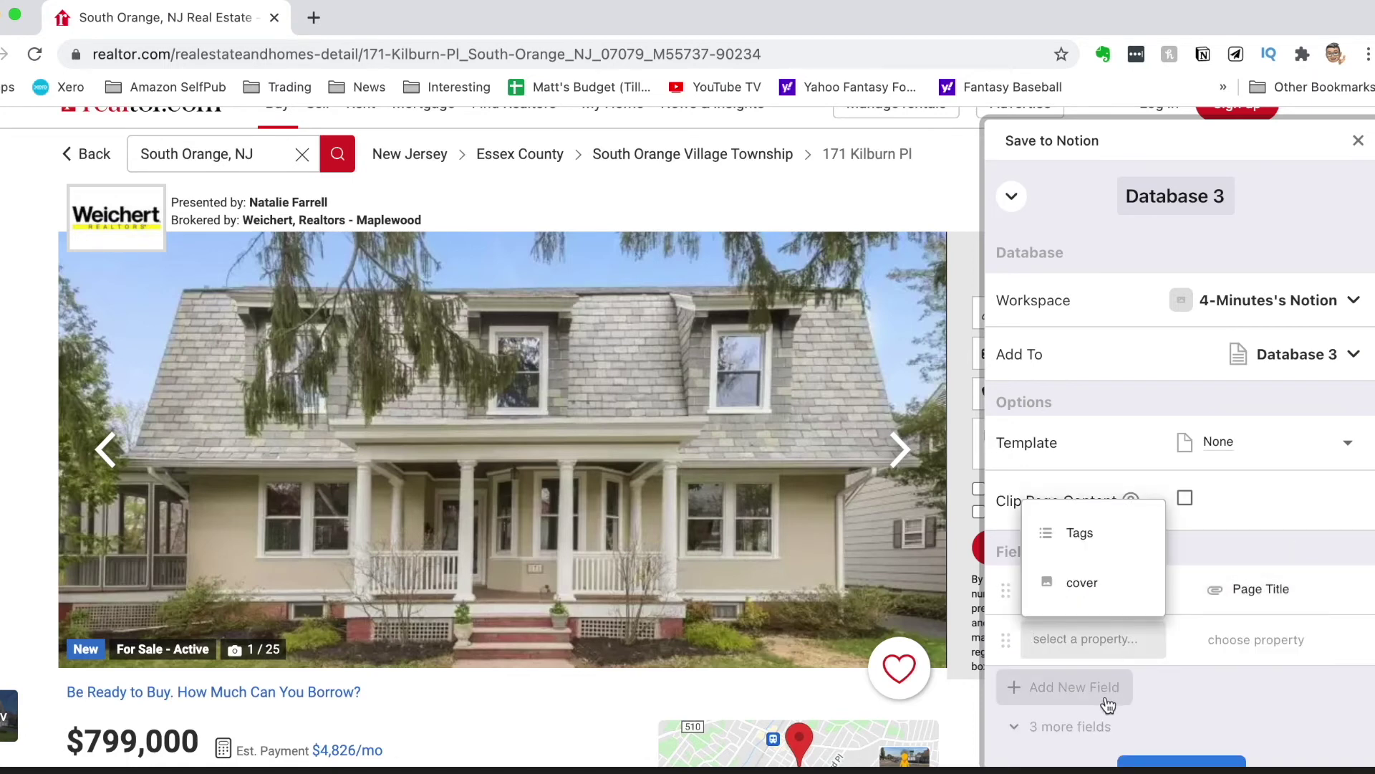
{"action": "left_click", "coordinate": [1146, 718]}
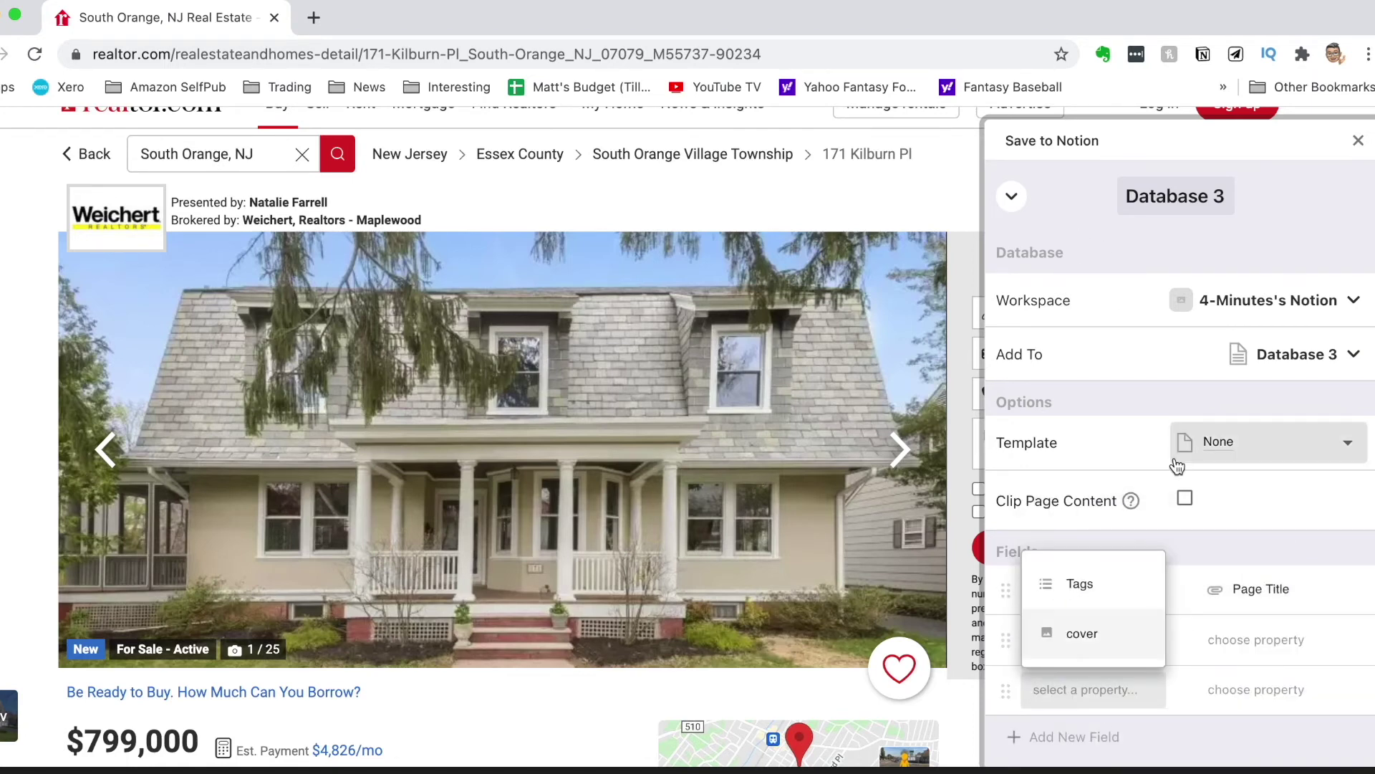
{"action": "scroll", "coordinate": [1255, 604], "scroll_direction": "down", "scroll_amount": 1}
{"action": "left_click", "coordinate": [1262, 681]}
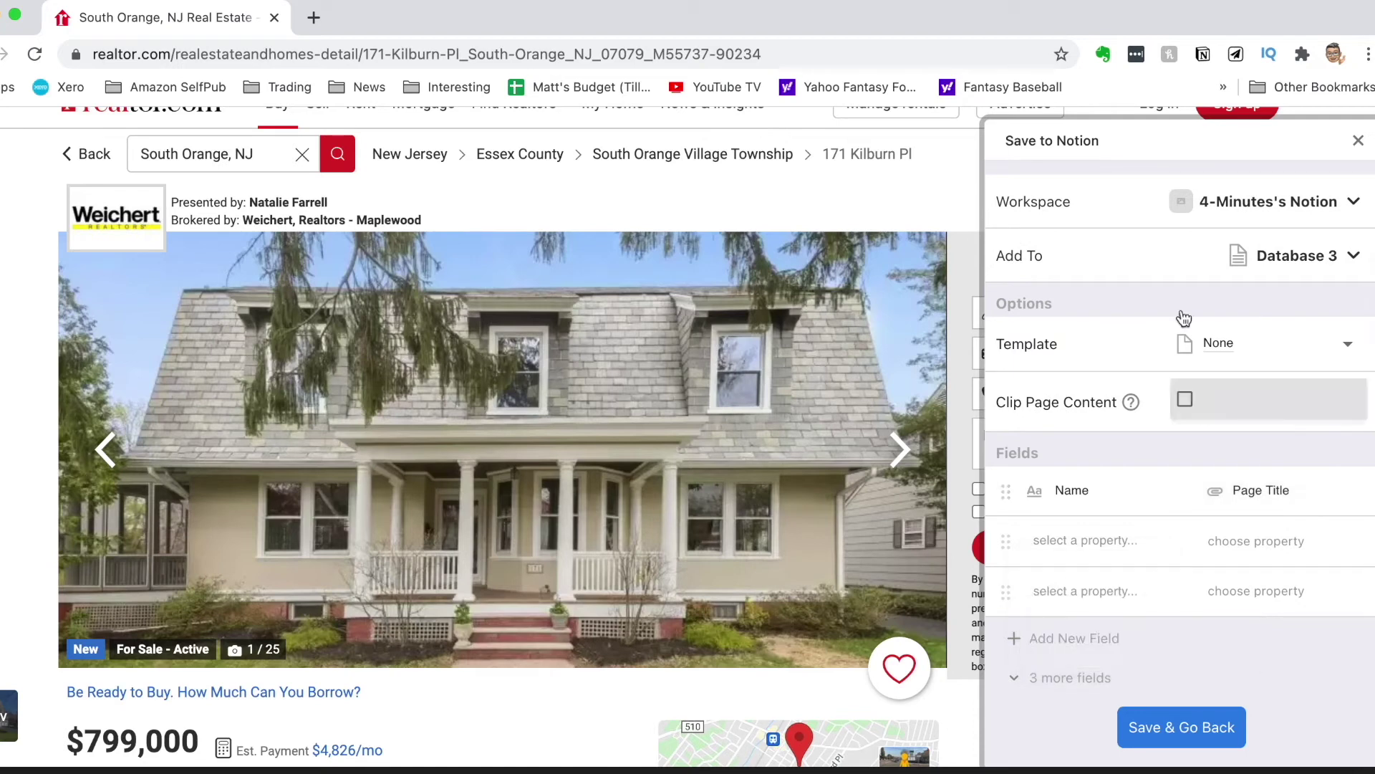
{"action": "scroll", "coordinate": [1182, 301], "scroll_direction": "up", "scroll_amount": 1}
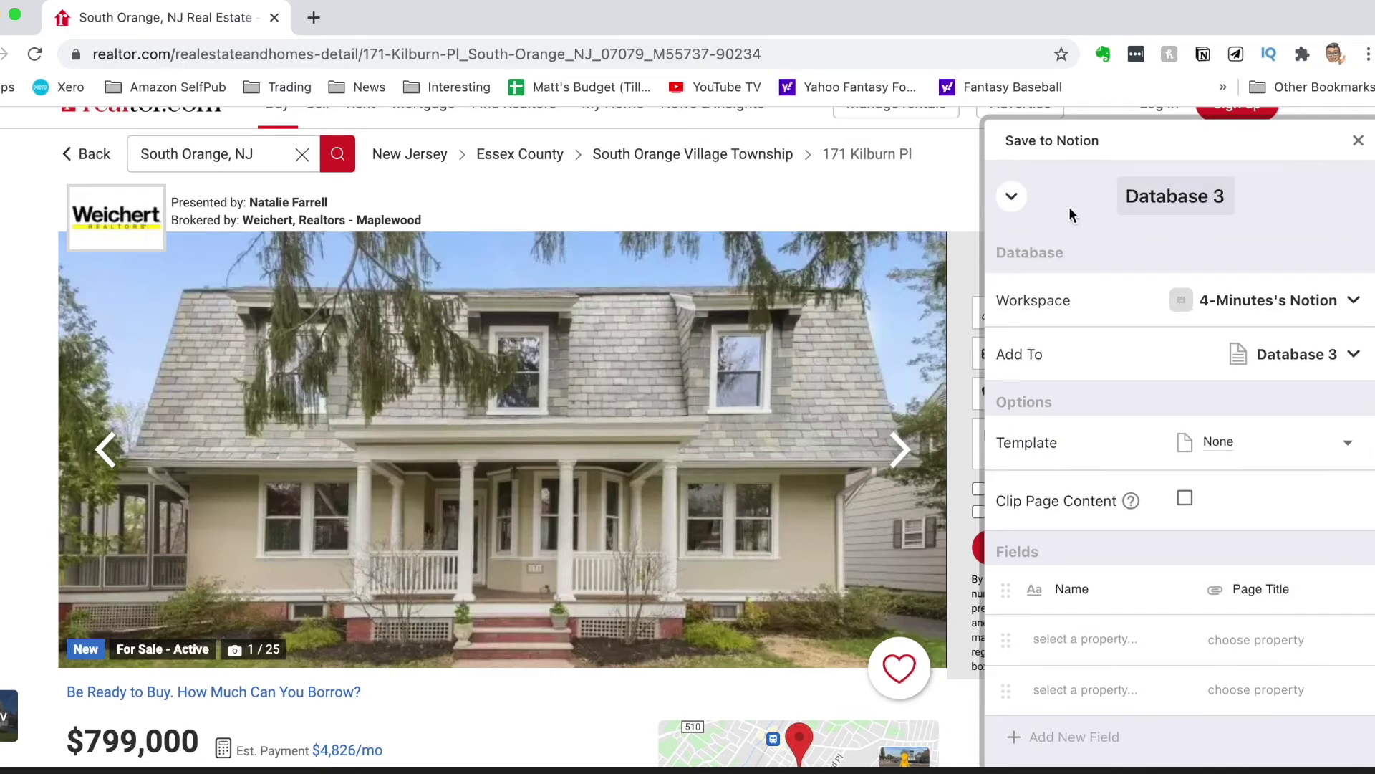
{"action": "left_click", "coordinate": [1011, 198]}
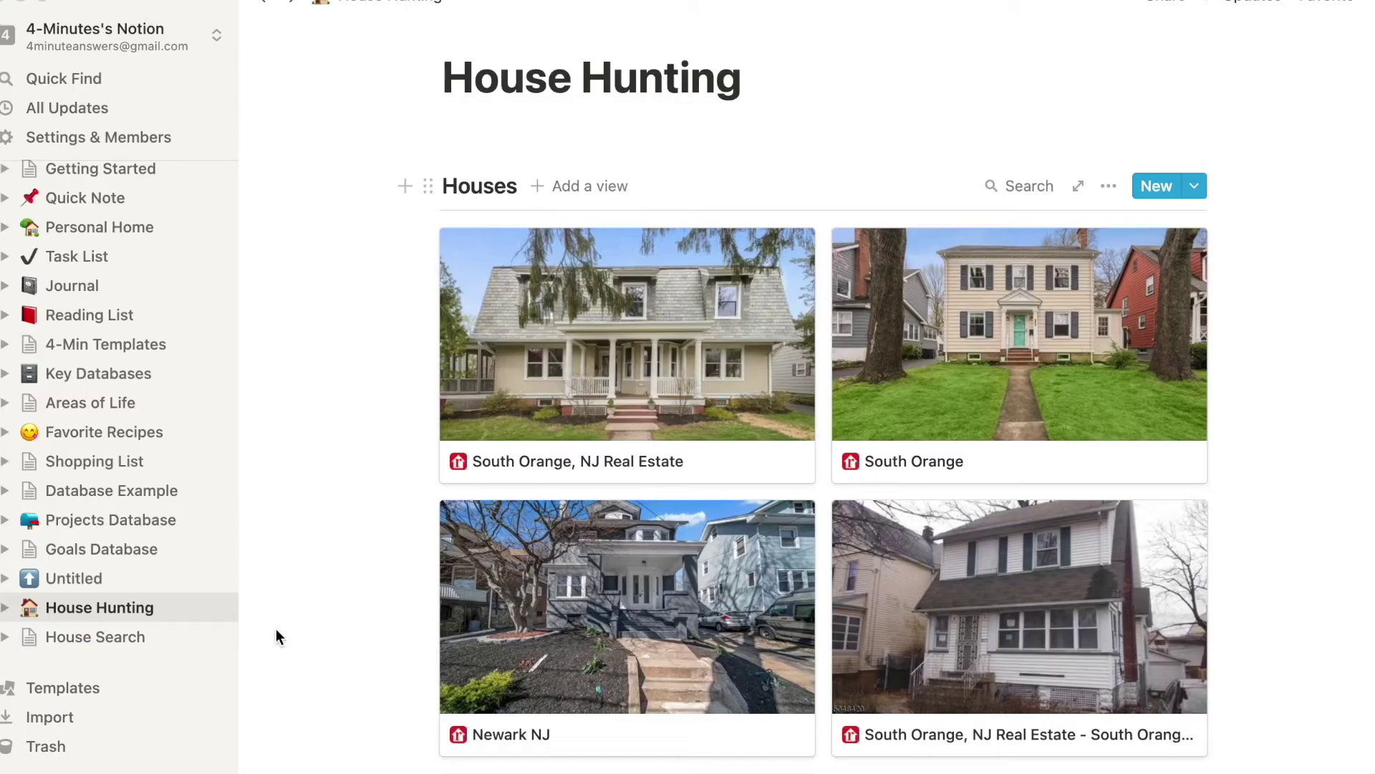
Preview the clipped South Orange, NJ Real Estate house page
{"action": "left_click", "coordinate": [692, 380]}
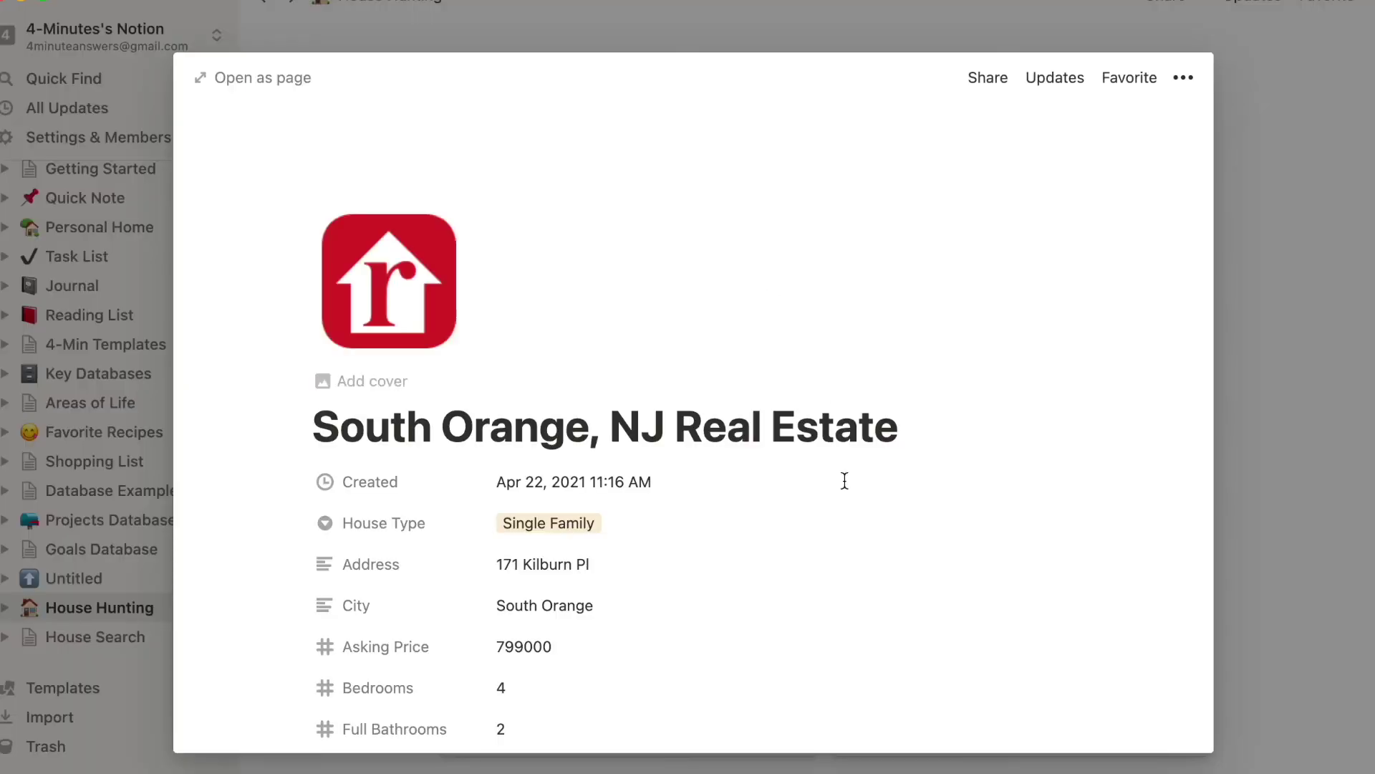
{"action": "scroll", "coordinate": [853, 502], "scroll_direction": "down", "scroll_amount": 4}
{"action": "scroll", "coordinate": [855, 523], "scroll_direction": "down", "scroll_amount": 5}
{"action": "scroll", "coordinate": [856, 523], "scroll_direction": "up", "scroll_amount": 7}
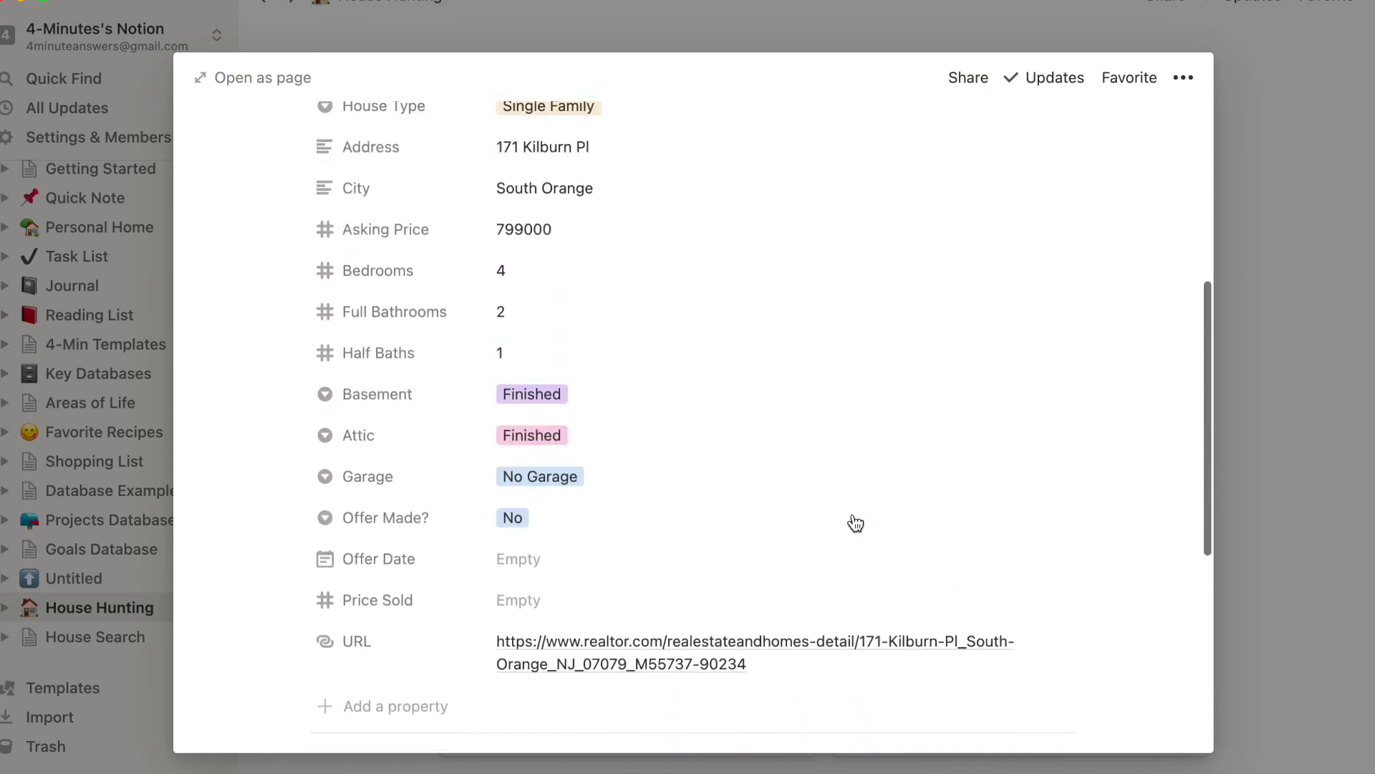
Add a Descending sort on Asking Price from the Houses database options menu
{"action": "left_click", "coordinate": [816, 12]}
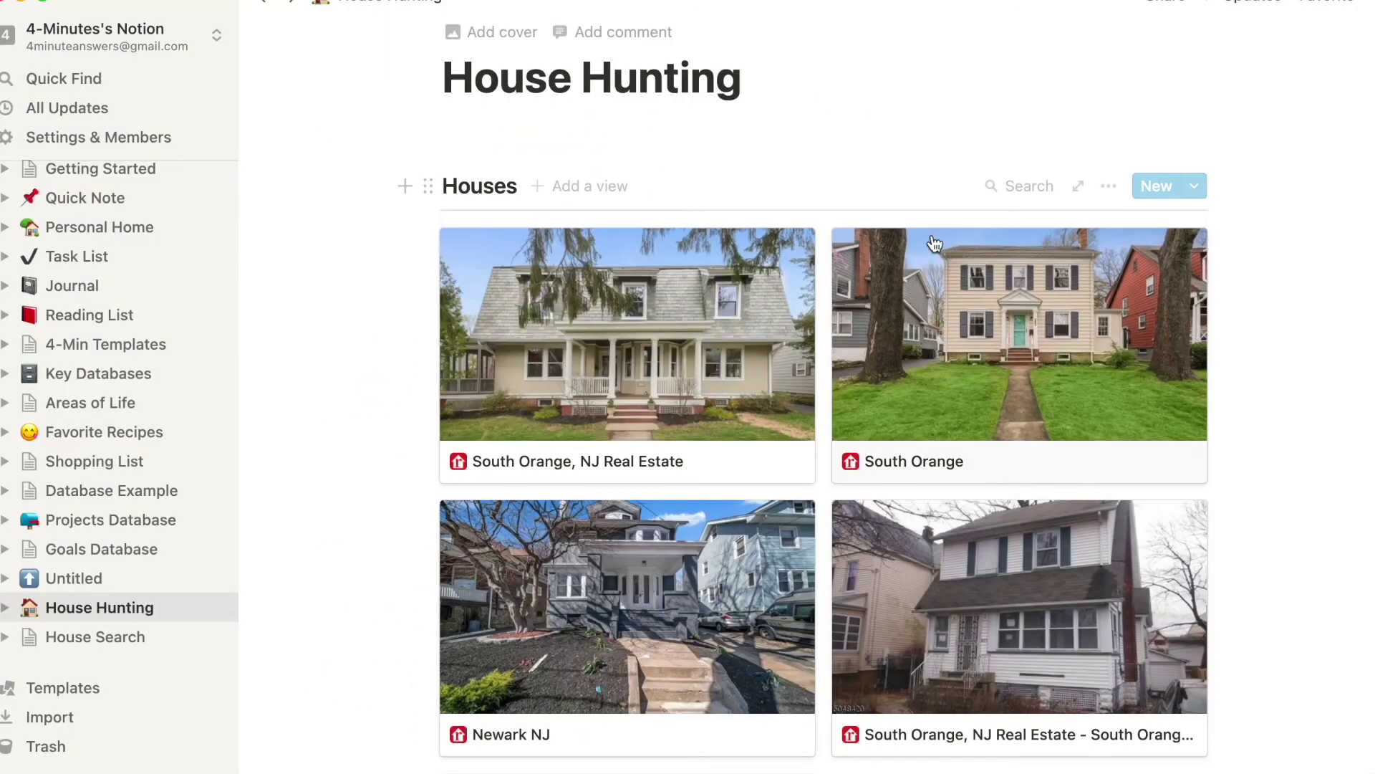
{"action": "left_click", "coordinate": [1109, 186]}
{"action": "left_click", "coordinate": [1155, 465]}
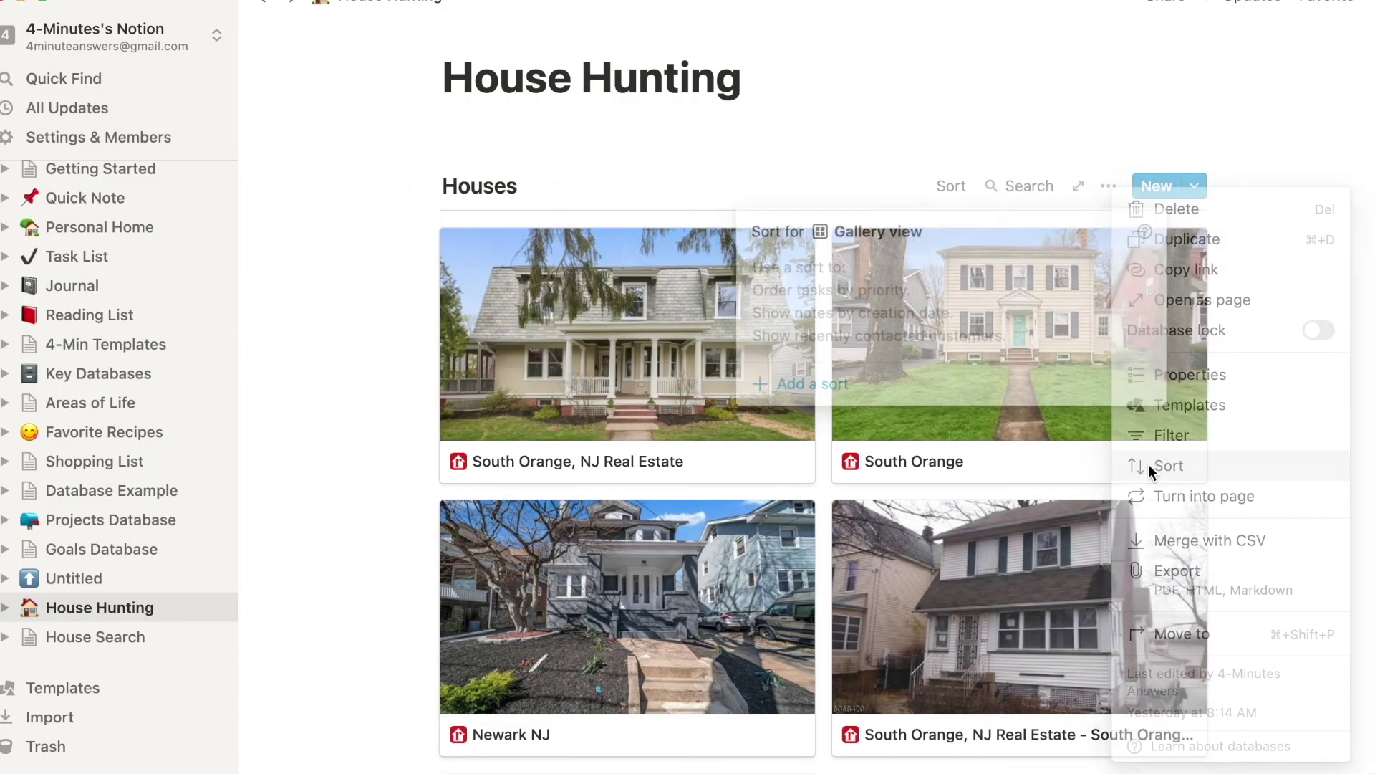
{"action": "left_click", "coordinate": [806, 384]}
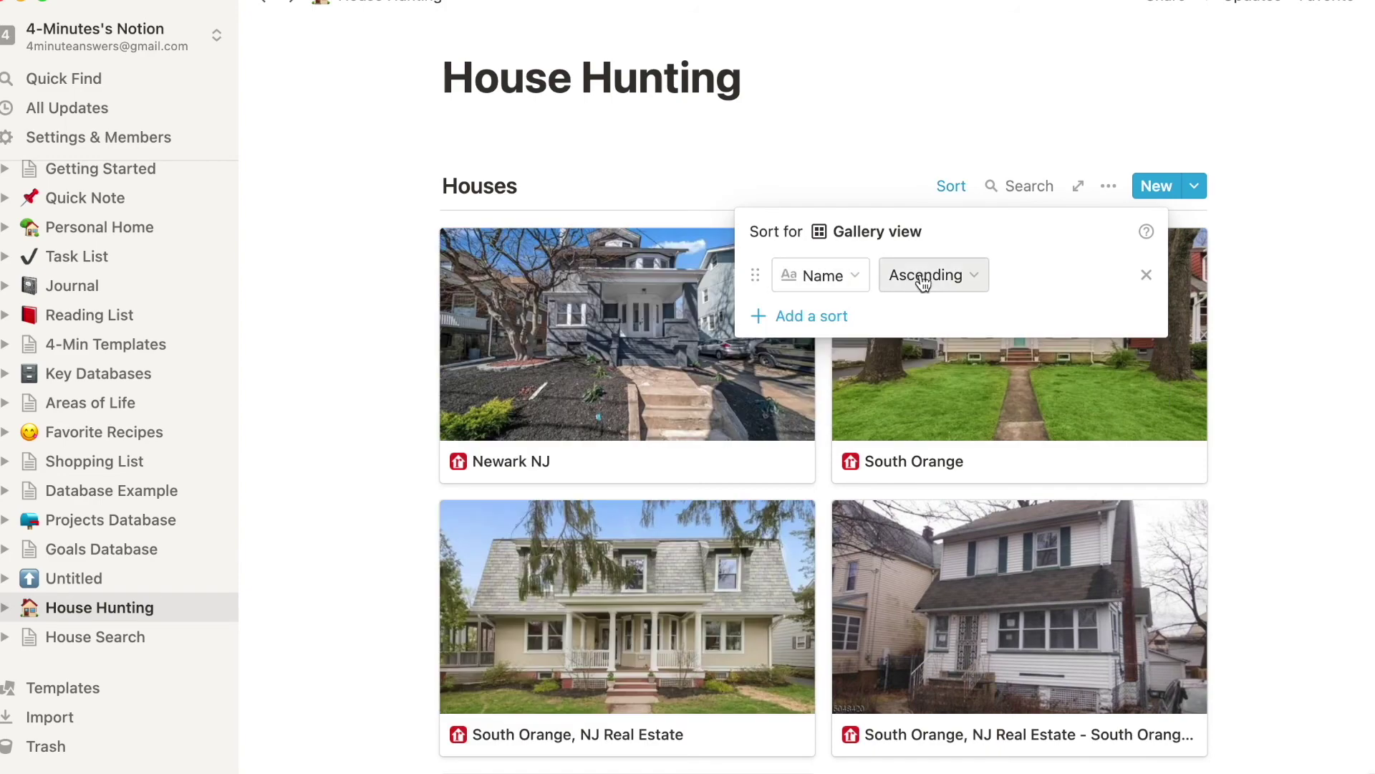
{"action": "left_click", "coordinate": [855, 280]}
{"action": "left_click", "coordinate": [792, 399]}
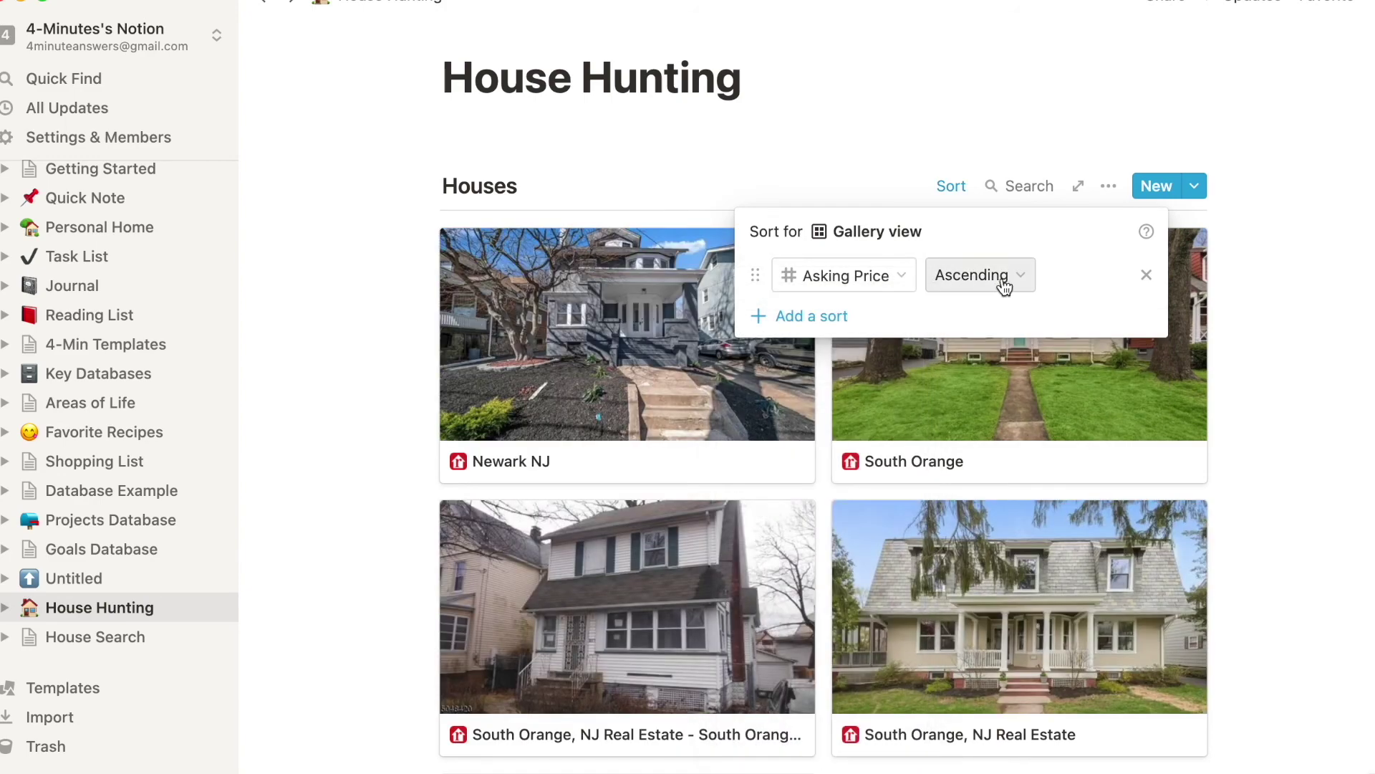
{"action": "left_click", "coordinate": [1003, 278]}
{"action": "left_click", "coordinate": [1005, 277]}
{"action": "left_click", "coordinate": [1002, 283]}
{"action": "left_click", "coordinate": [992, 346]}
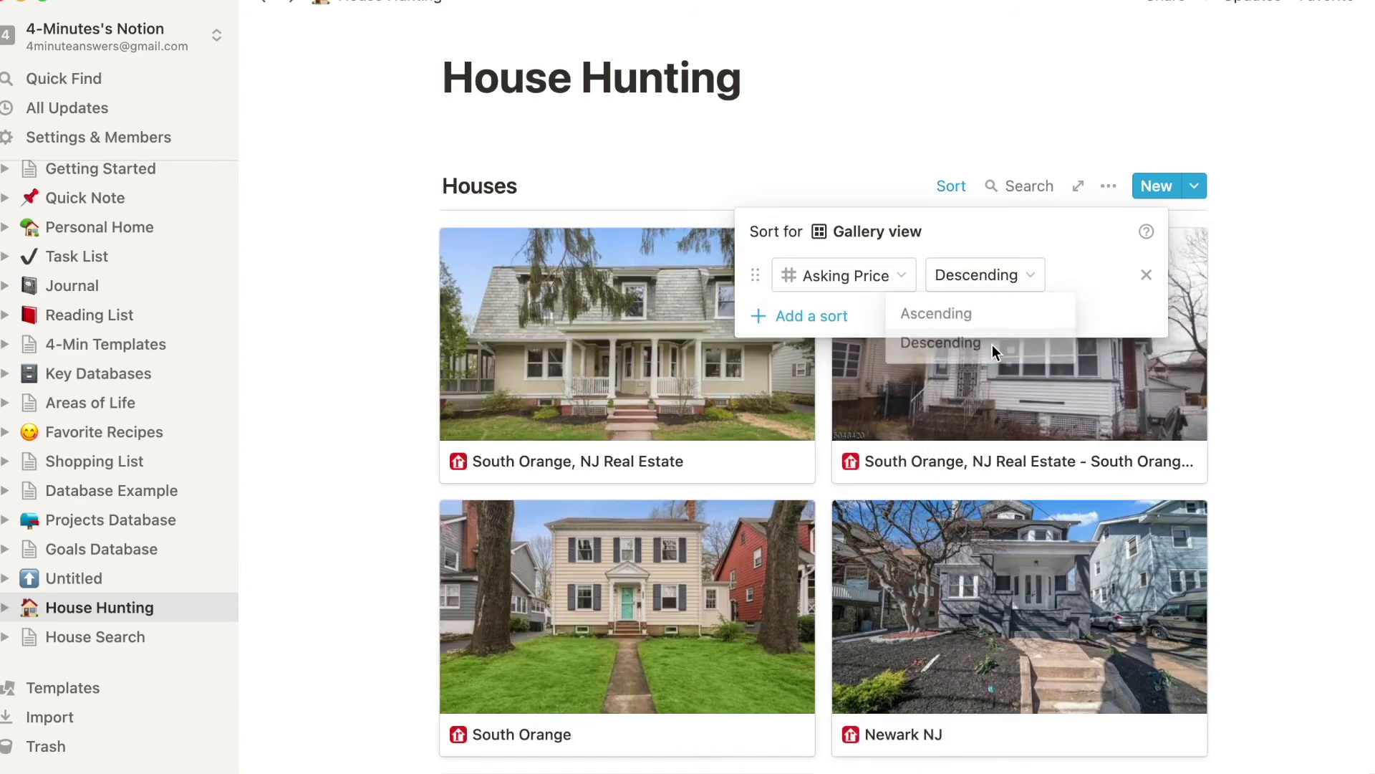
{"action": "left_click", "coordinate": [880, 163]}
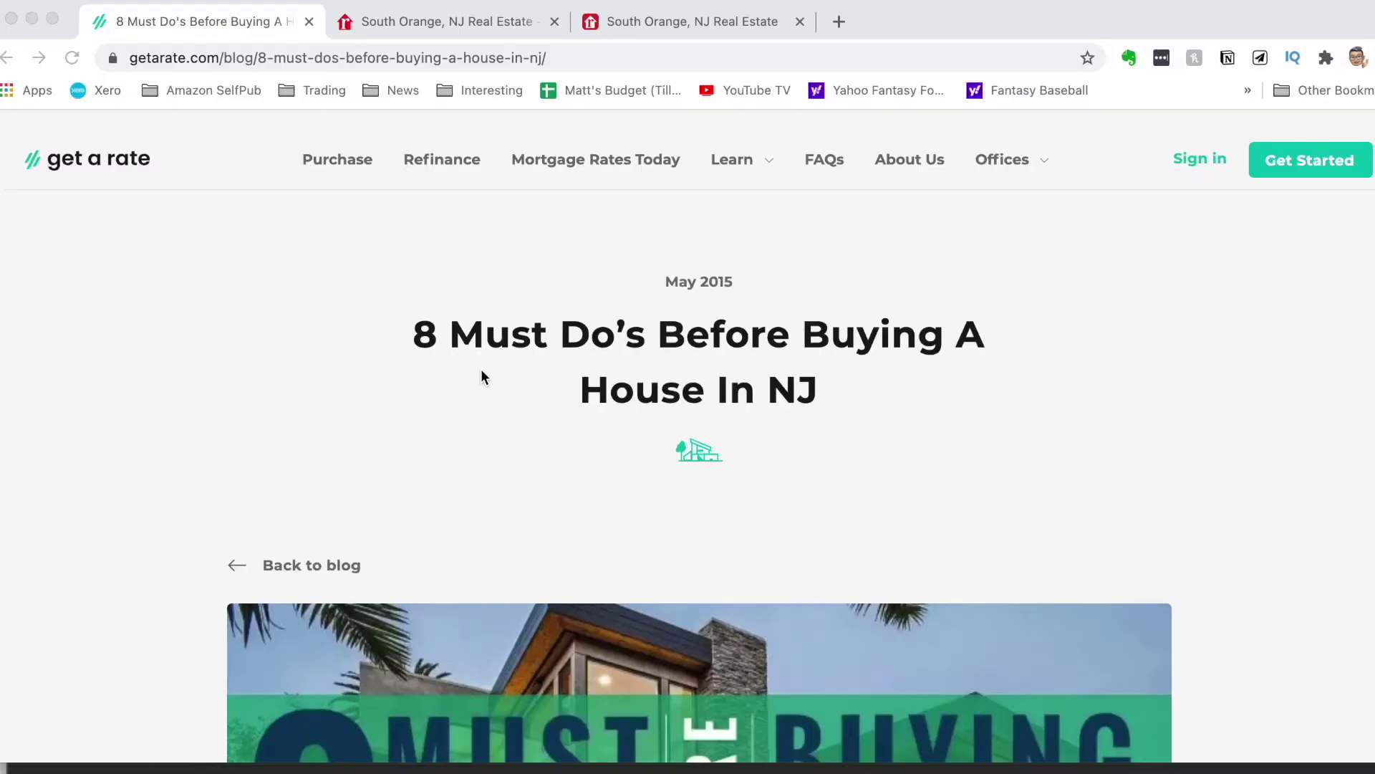
Start a Market Articles entry for the article with source Get A Rate and author Unknown
{"action": "left_click", "coordinate": [1260, 58]}
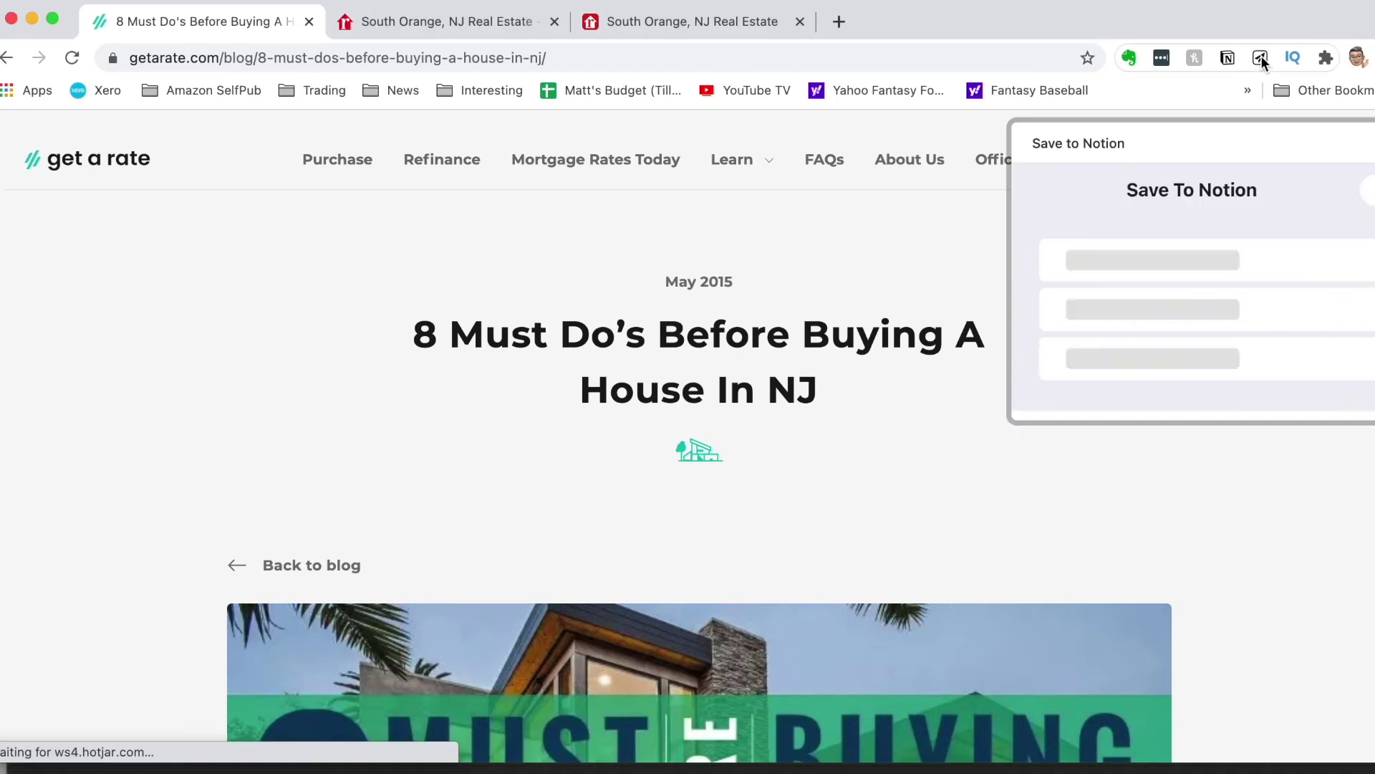
{"action": "left_click", "coordinate": [1147, 361]}
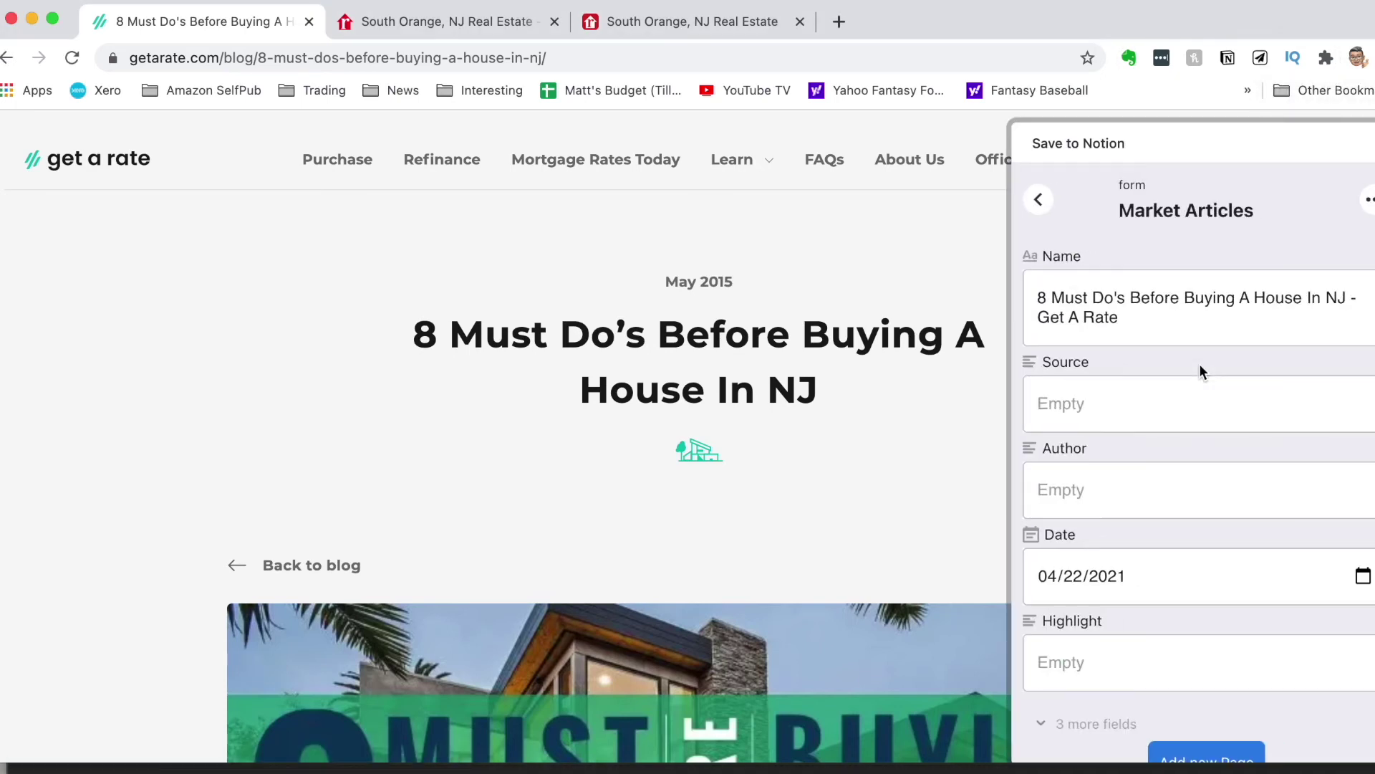
{"action": "left_click", "coordinate": [1120, 405]}
{"action": "type", "text": "Get A Rate"}
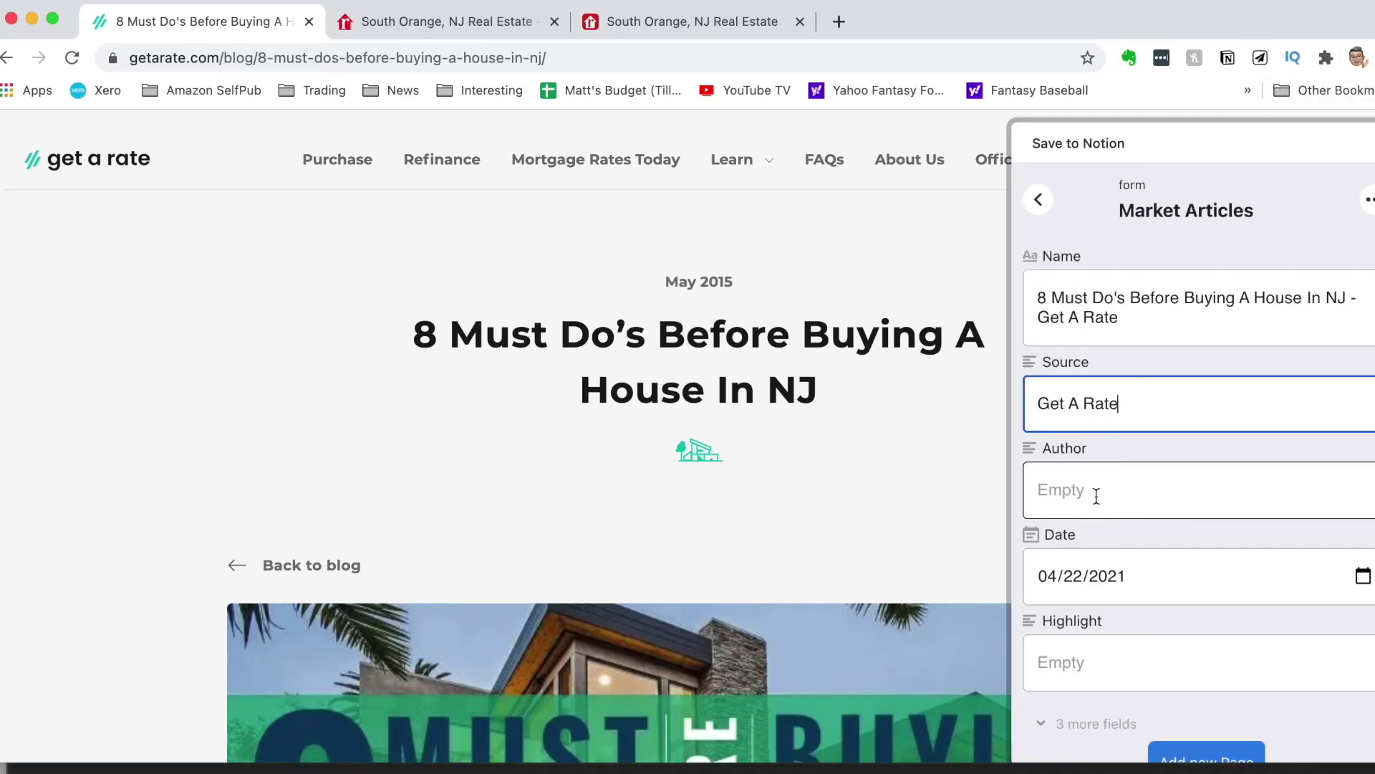
{"action": "left_click", "coordinate": [1096, 491]}
{"action": "type", "text": "Unknown"}
{"action": "key", "text": "Tab"}
Drag the article's opening sentence into Highlight and save it as a new page
{"action": "scroll", "coordinate": [886, 671], "scroll_direction": "down", "scroll_amount": 10}
{"action": "scroll", "coordinate": [887, 672], "scroll_direction": "up", "scroll_amount": 1}
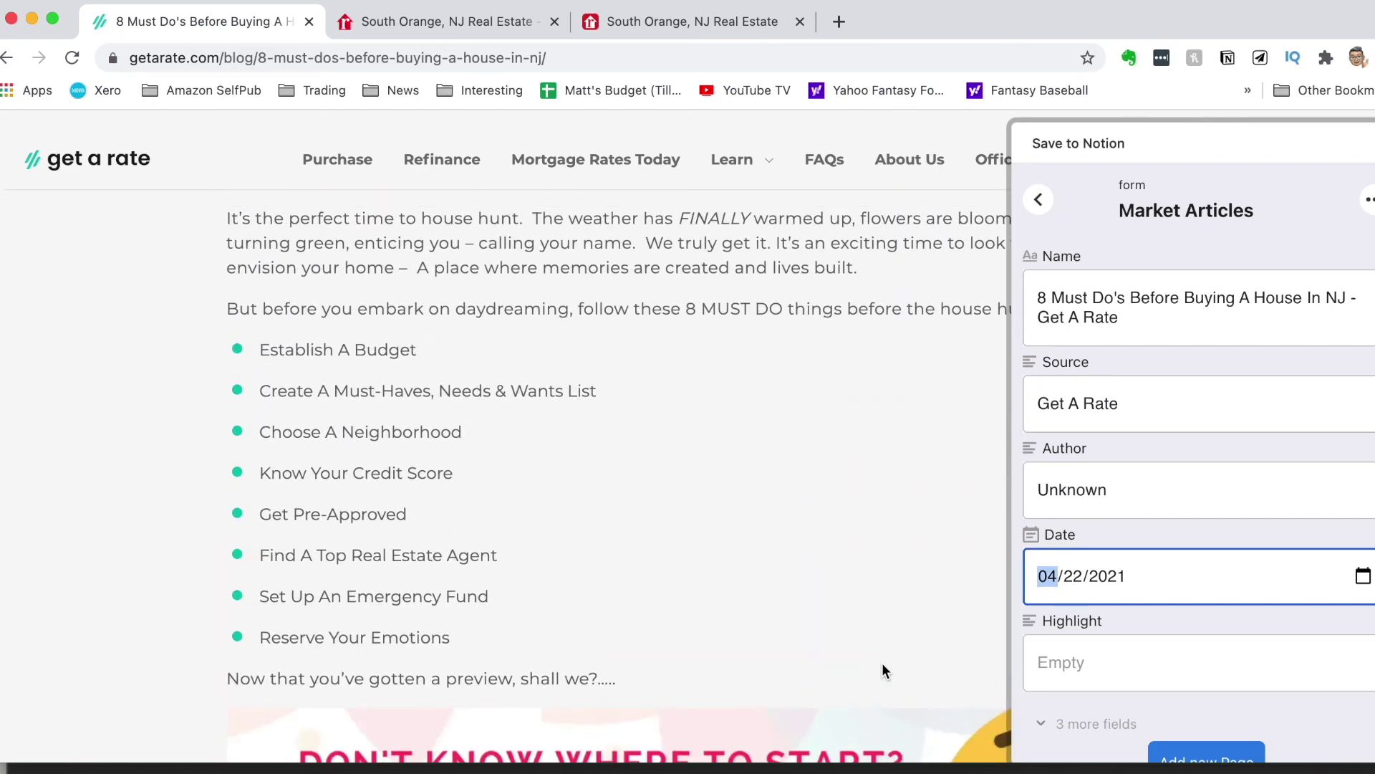
{"action": "left_click_drag", "start_coordinate": [532, 218], "coordinate": [1160, 663]}
{"action": "left_click", "coordinate": [1187, 747]}
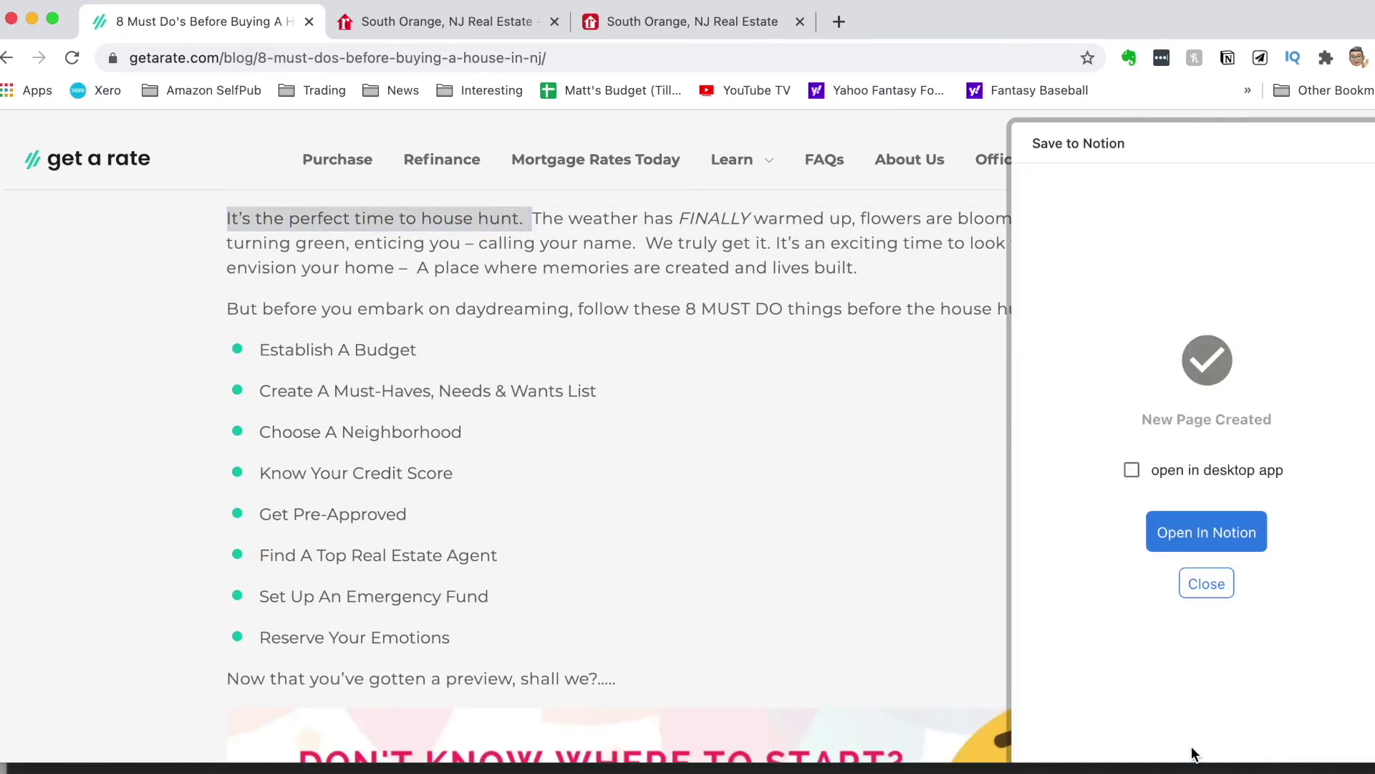
{"action": "left_click", "coordinate": [1208, 584]}
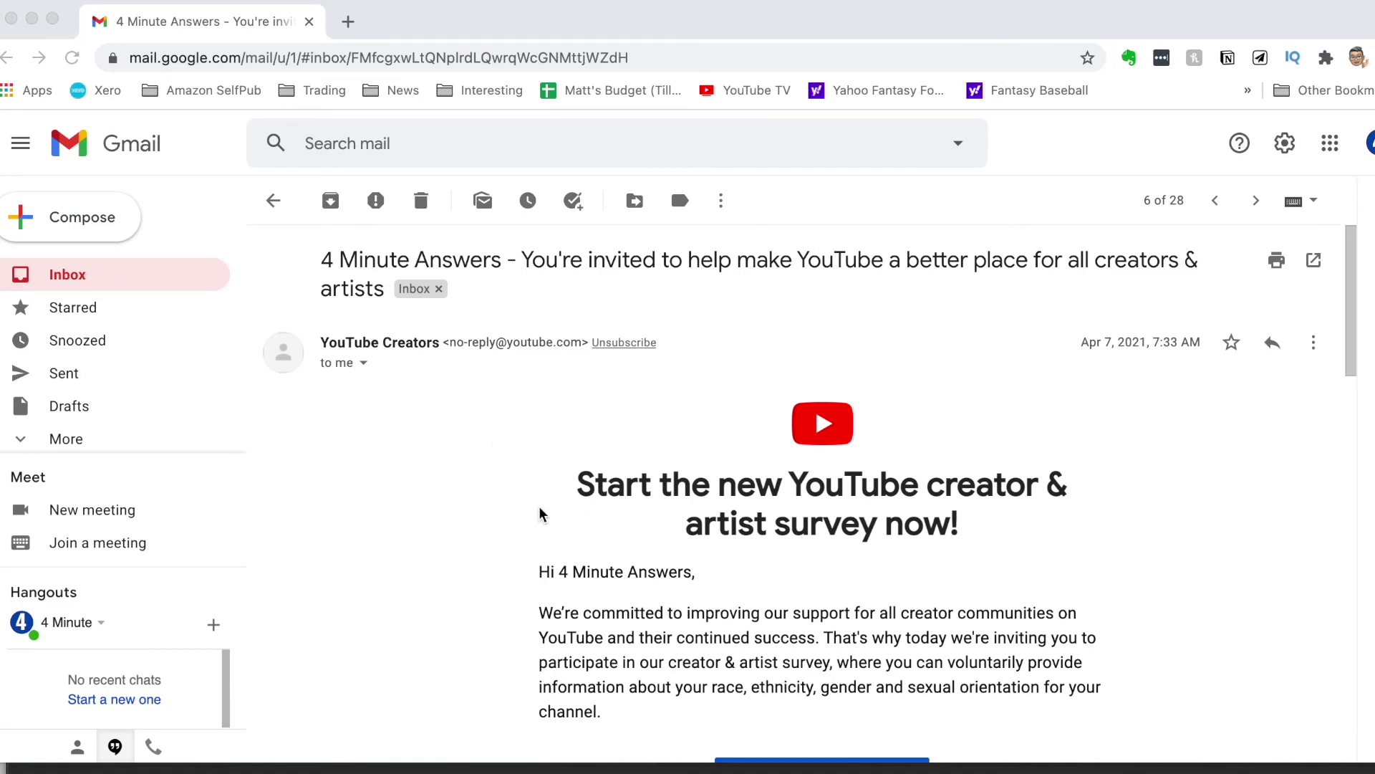
Open the YouTube Creators survey email and start an Action Items entry in Save to Notion
{"action": "left_click", "coordinate": [276, 202]}
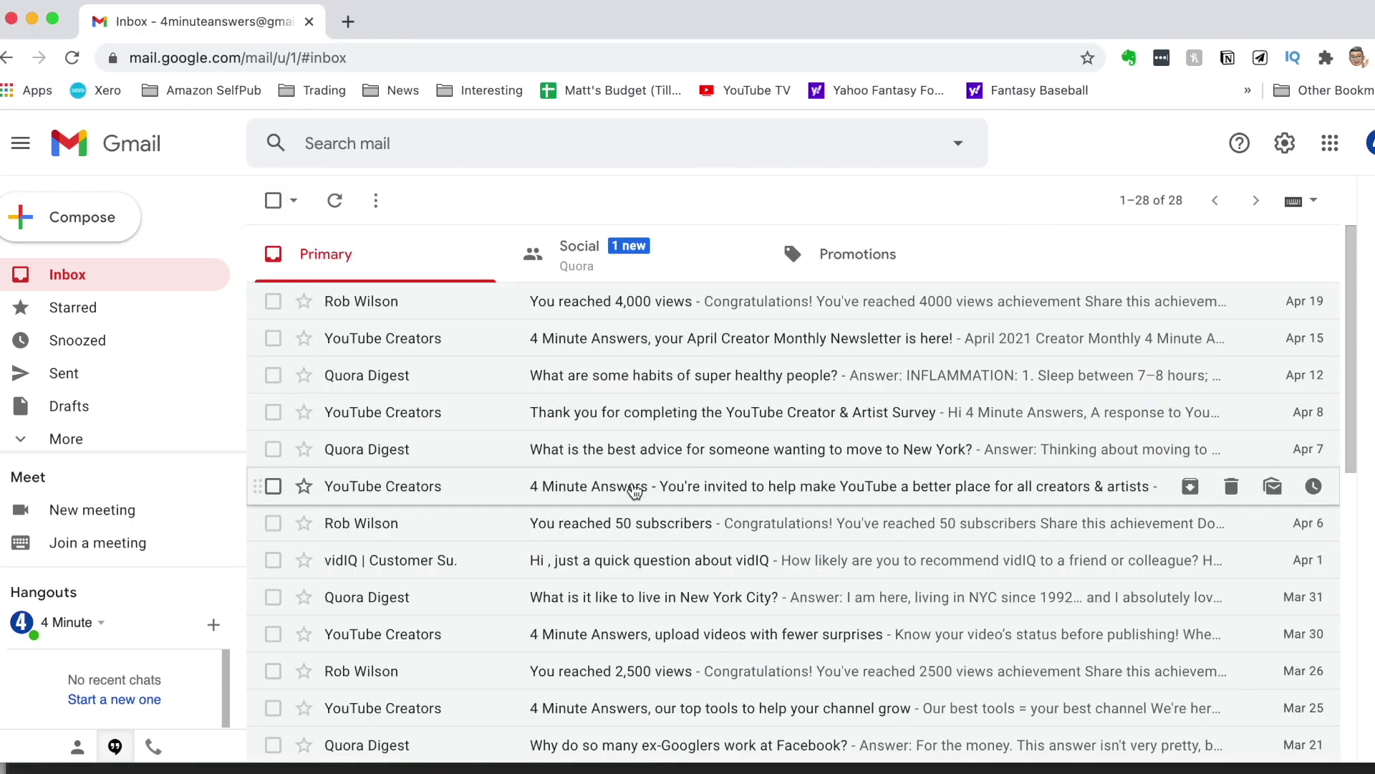
{"action": "left_click", "coordinate": [695, 493]}
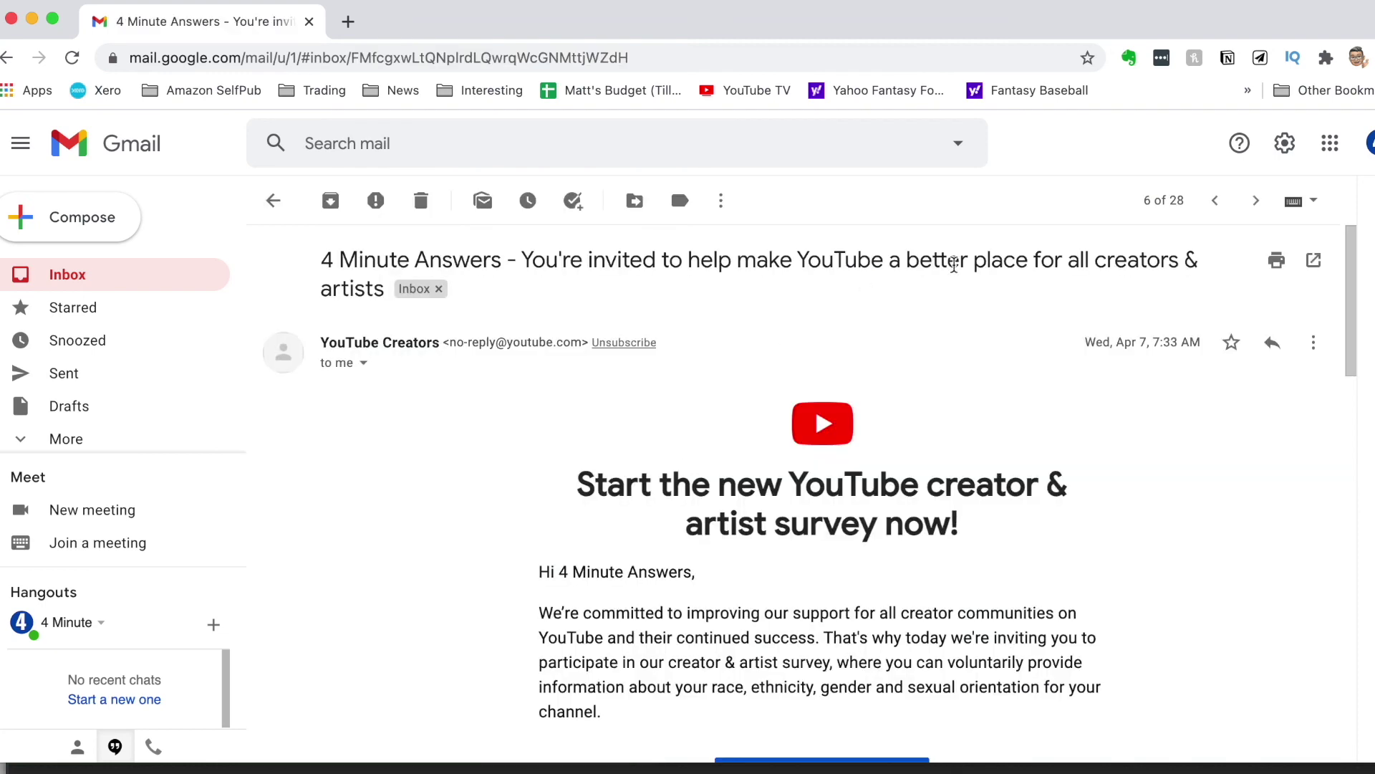
{"action": "left_click", "coordinate": [1260, 58]}
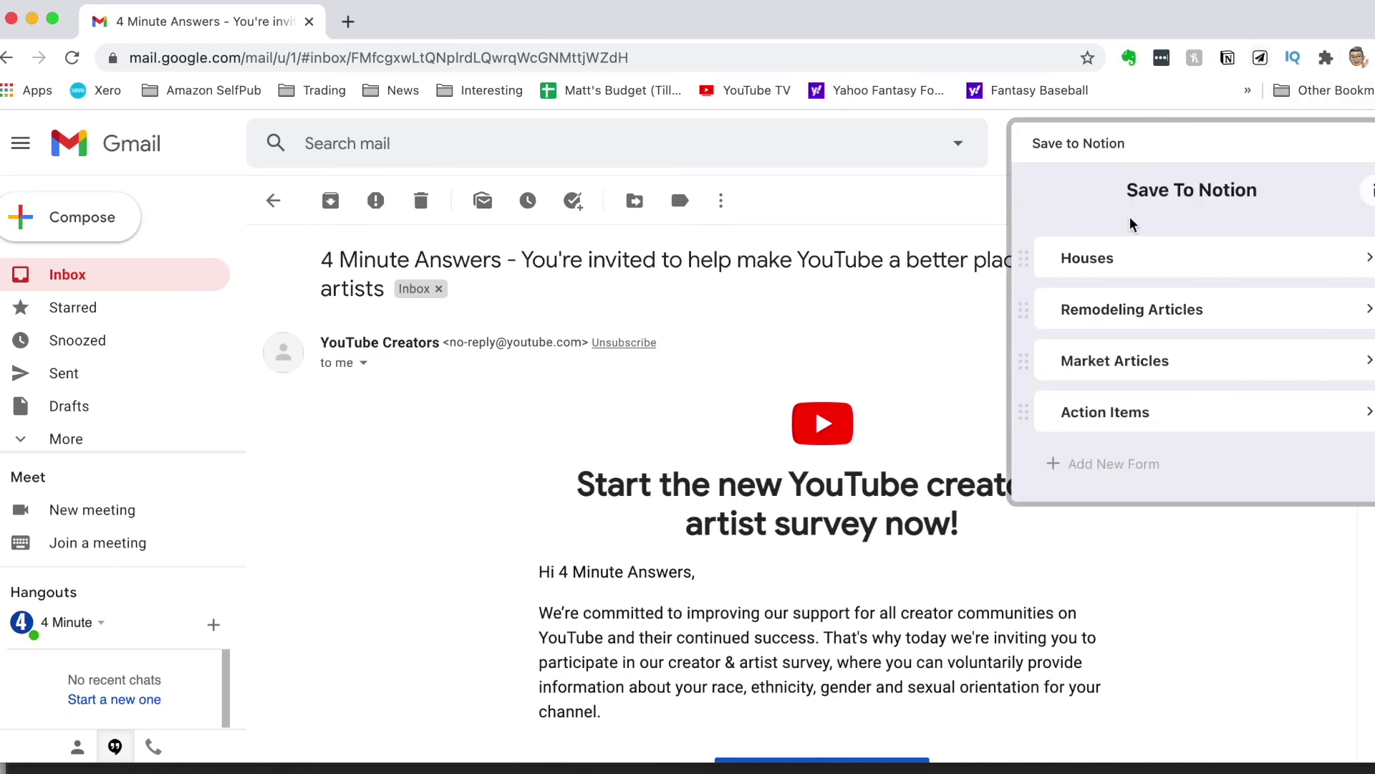
{"action": "left_click", "coordinate": [1101, 410]}
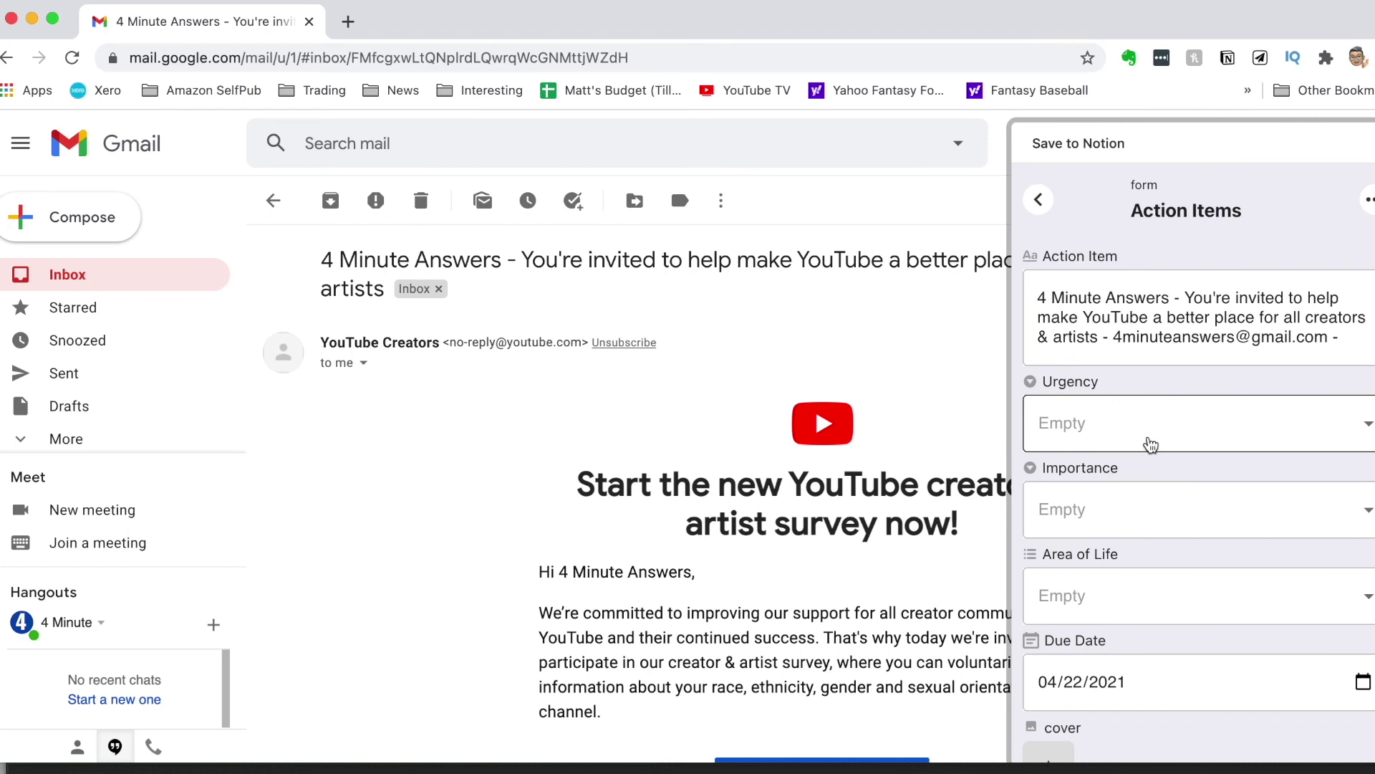
Mark the item Urgent, Unimportant and Side-Hustle, then save it as a new page
{"action": "scroll", "coordinate": [1153, 443], "scroll_direction": "down", "scroll_amount": 5}
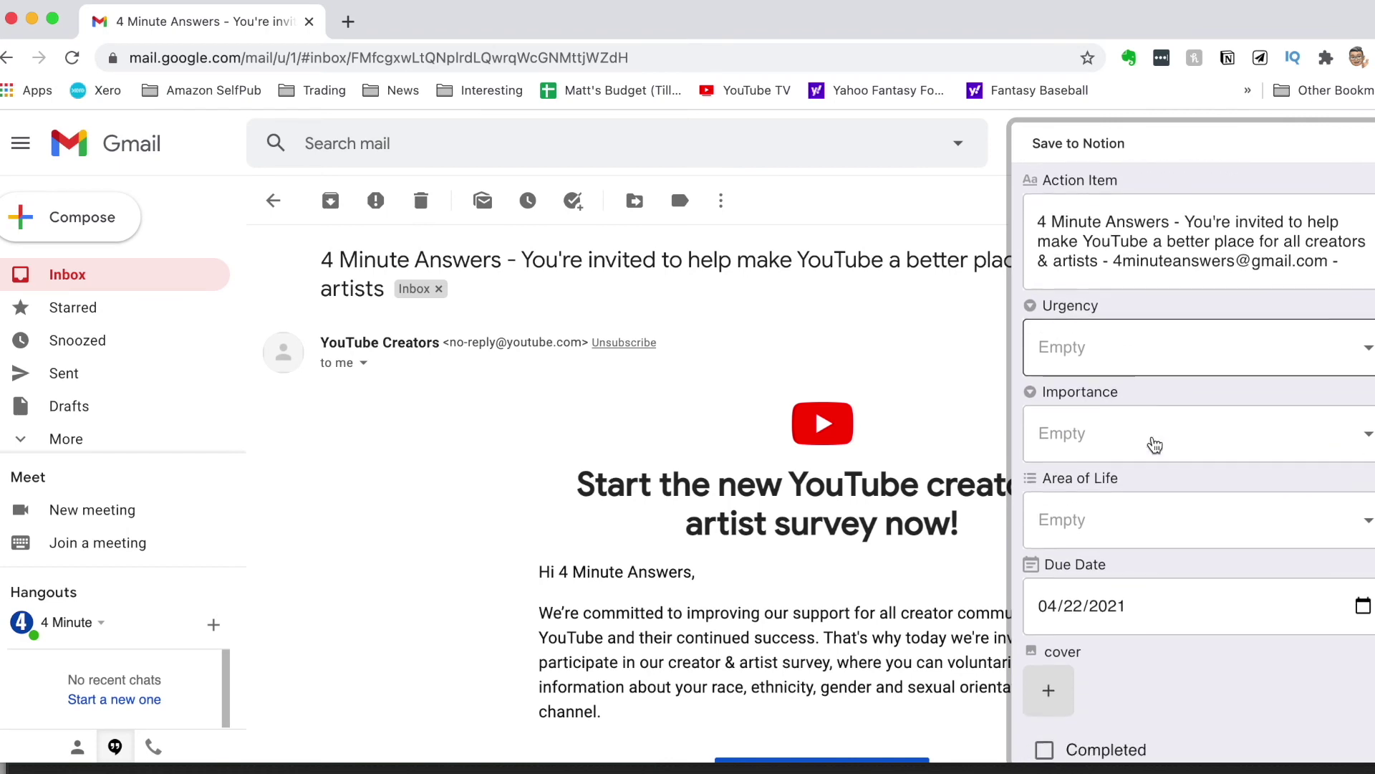
{"action": "left_click", "coordinate": [1210, 255]}
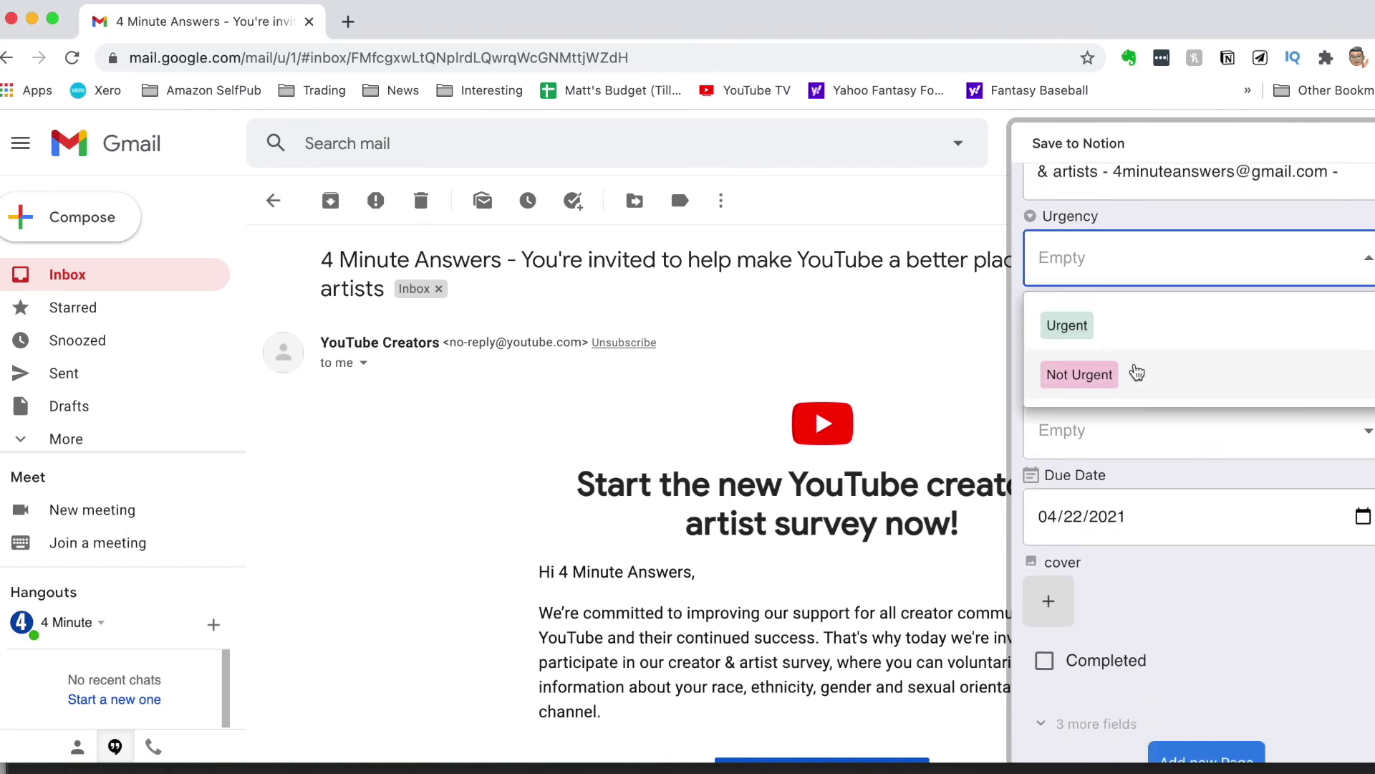
{"action": "left_click", "coordinate": [1075, 323]}
{"action": "left_click", "coordinate": [1122, 351]}
{"action": "left_click", "coordinate": [1095, 467]}
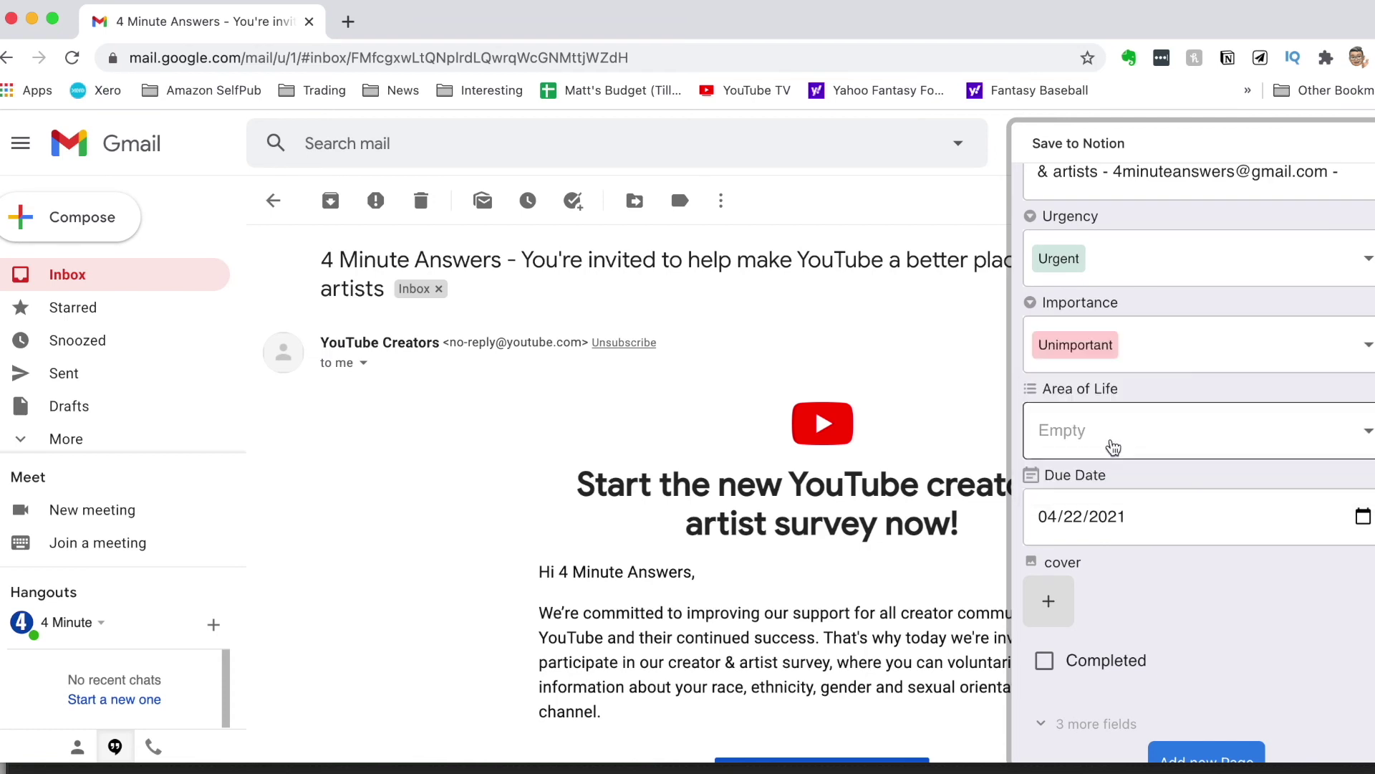
{"action": "left_click", "coordinate": [1115, 435]}
{"action": "left_click", "coordinate": [1085, 596]}
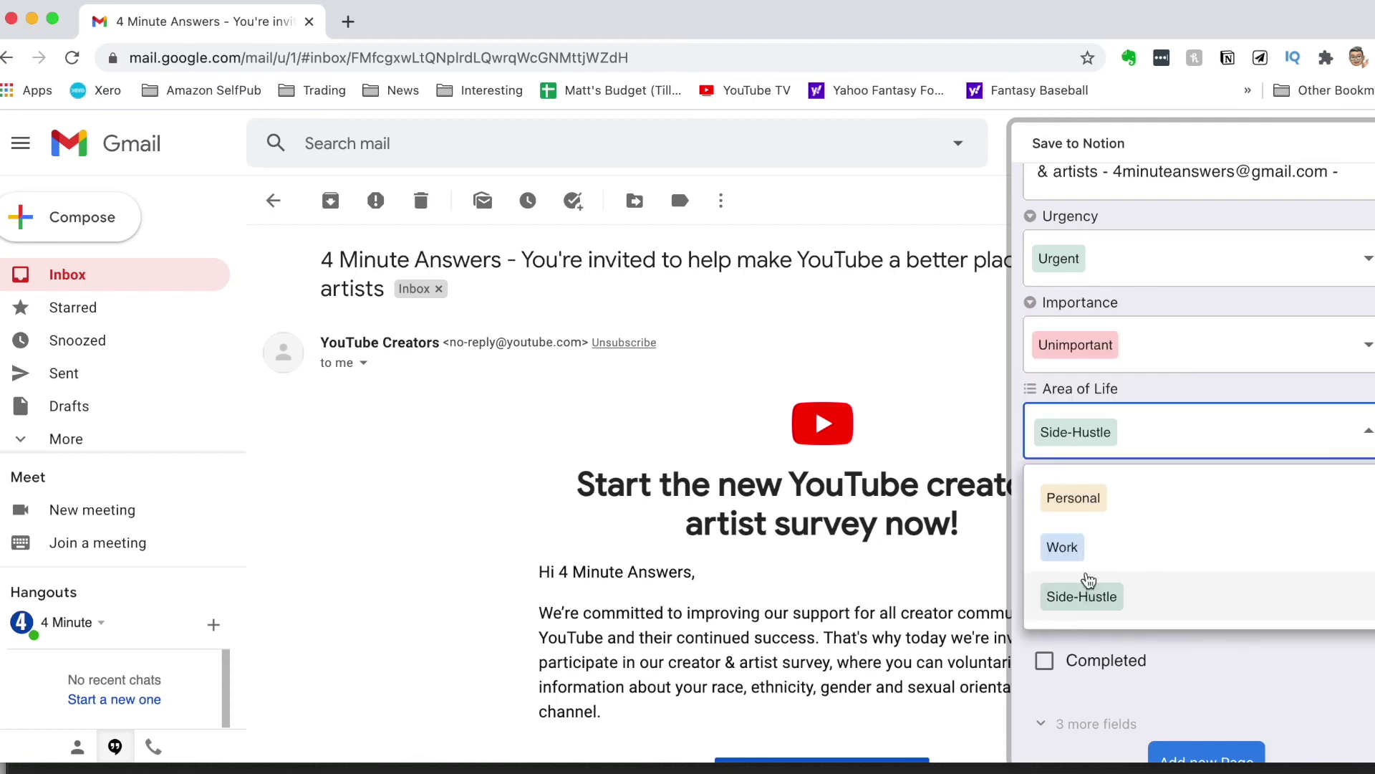
{"action": "left_click", "coordinate": [995, 421]}
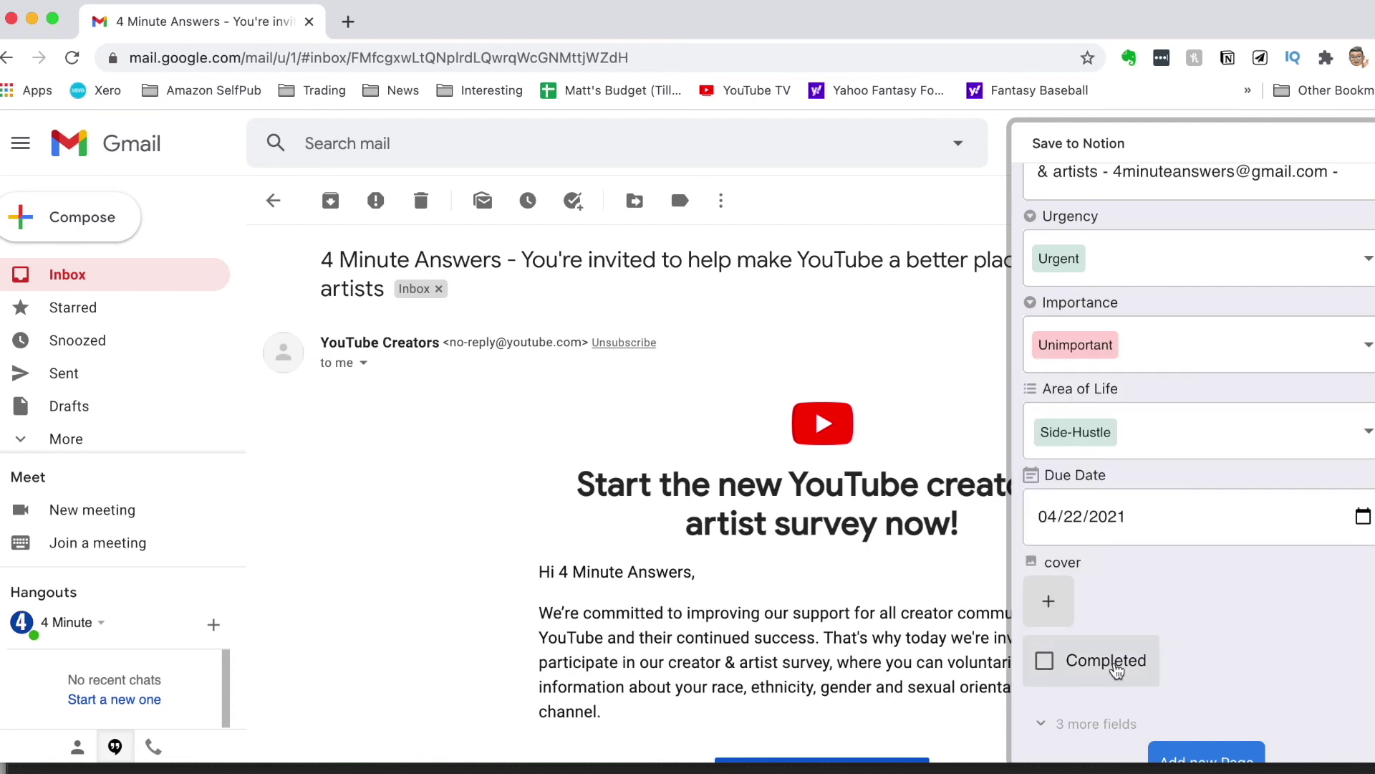
{"action": "left_click", "coordinate": [1197, 754]}
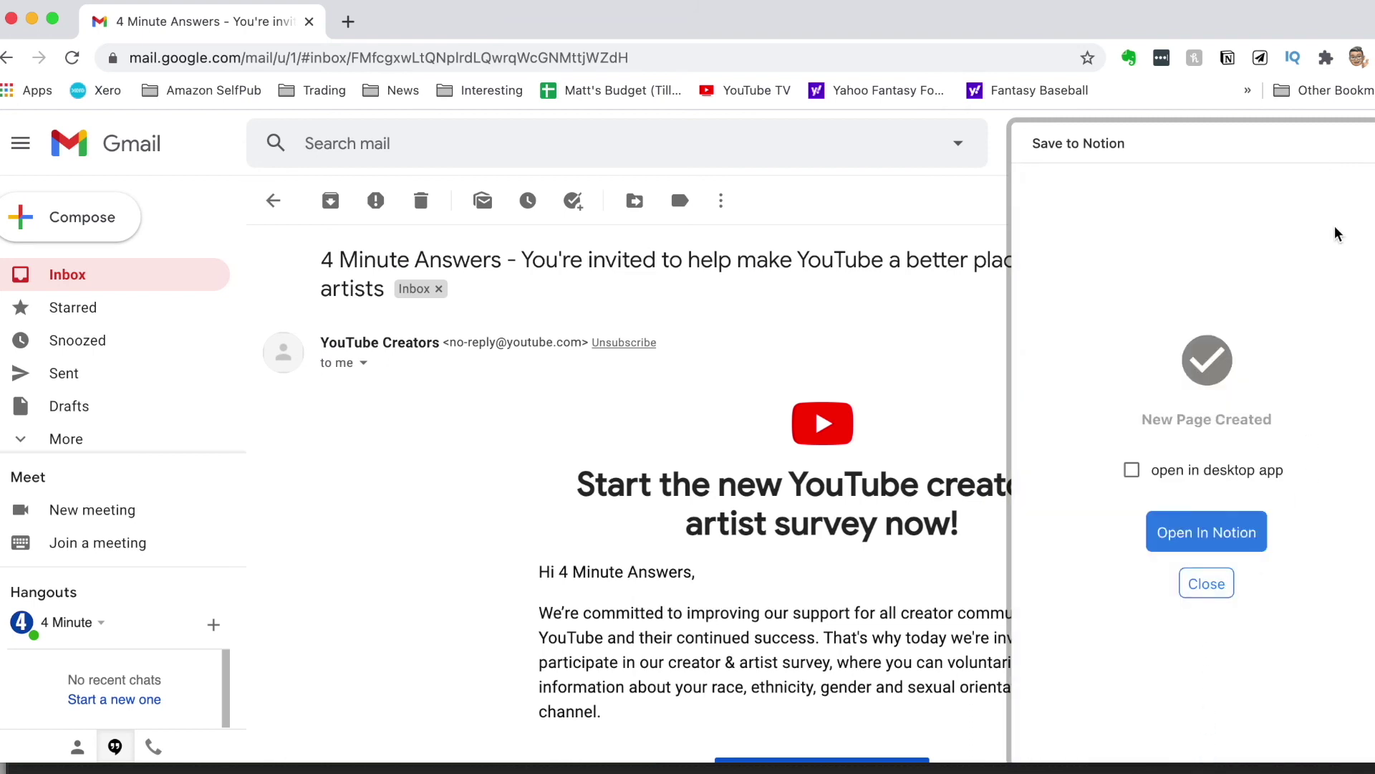
{"action": "key", "text": "Escape"}
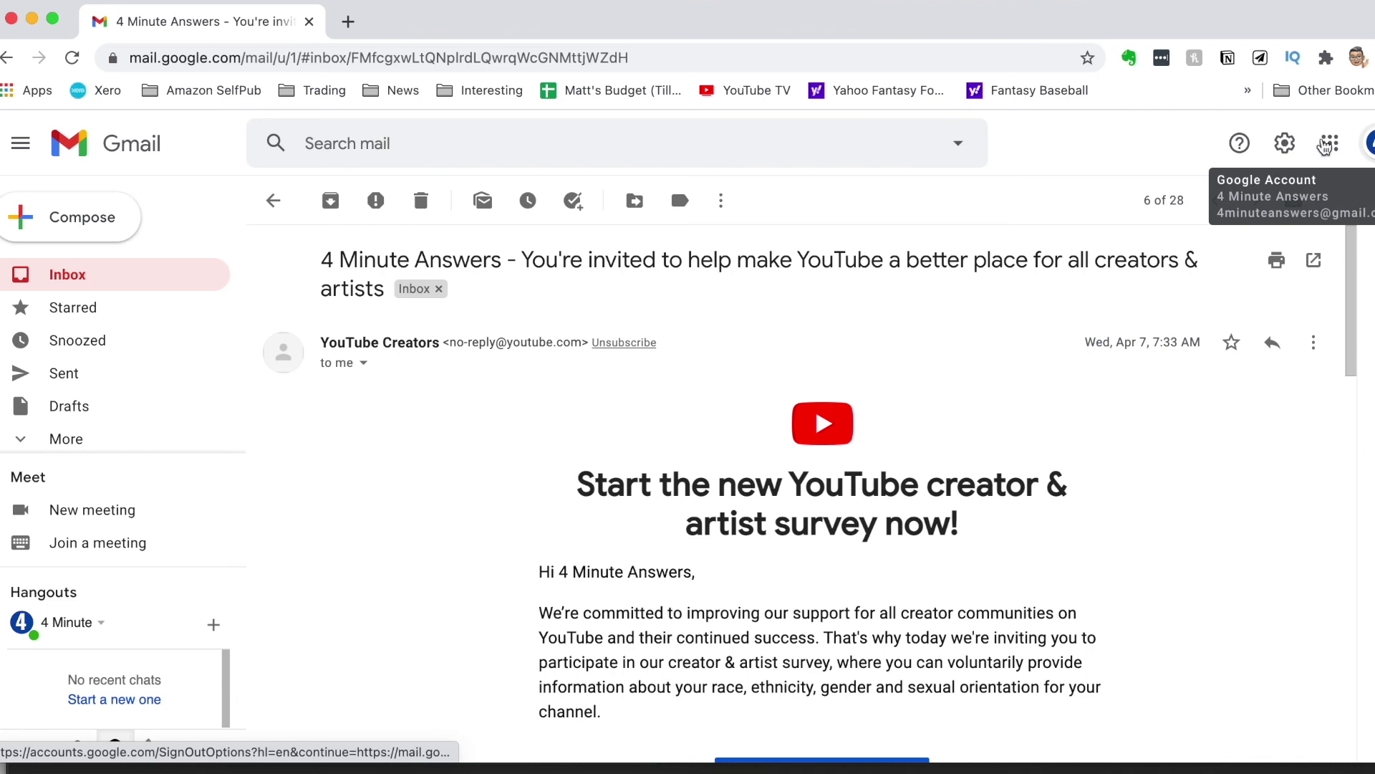
Back in the inbox, select the YouTube Creators survey email and archive it
{"action": "left_click", "coordinate": [277, 197]}
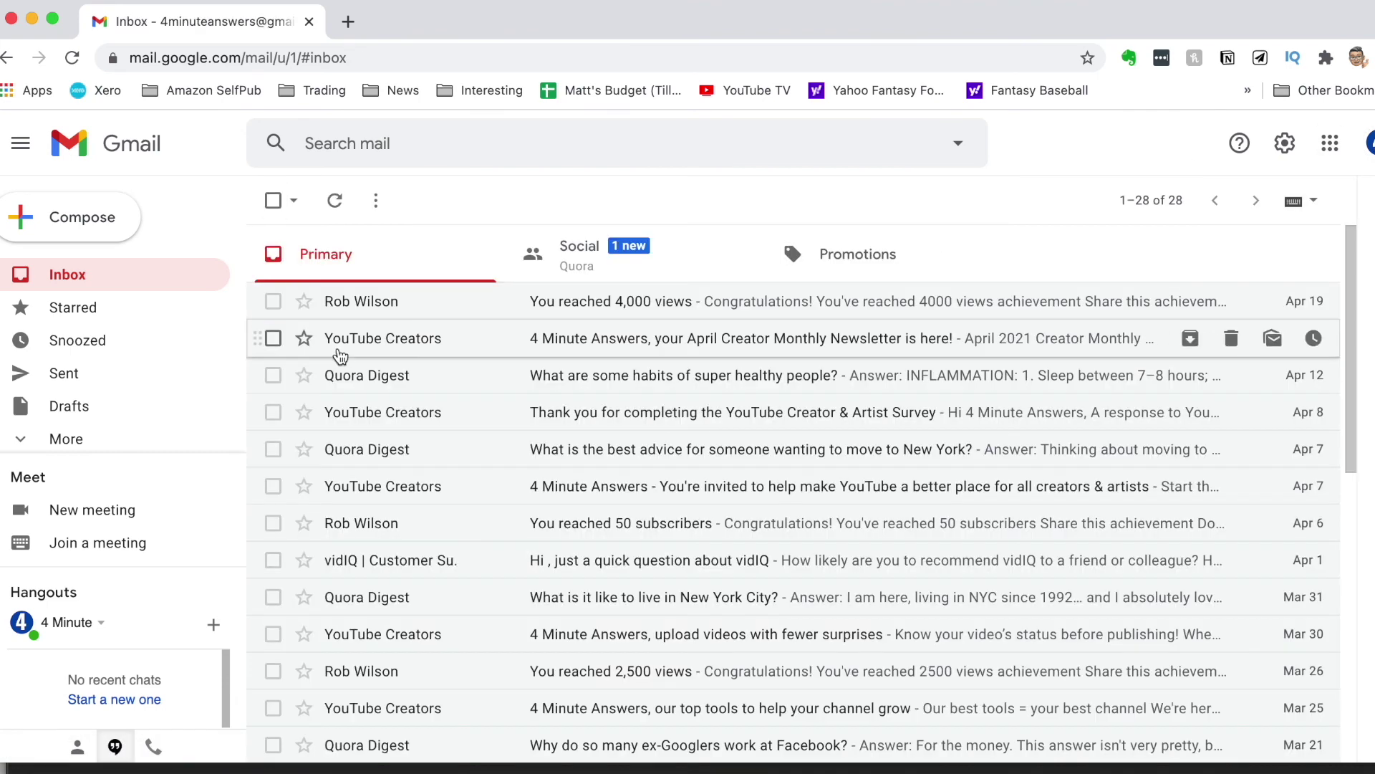
{"action": "left_click", "coordinate": [273, 487]}
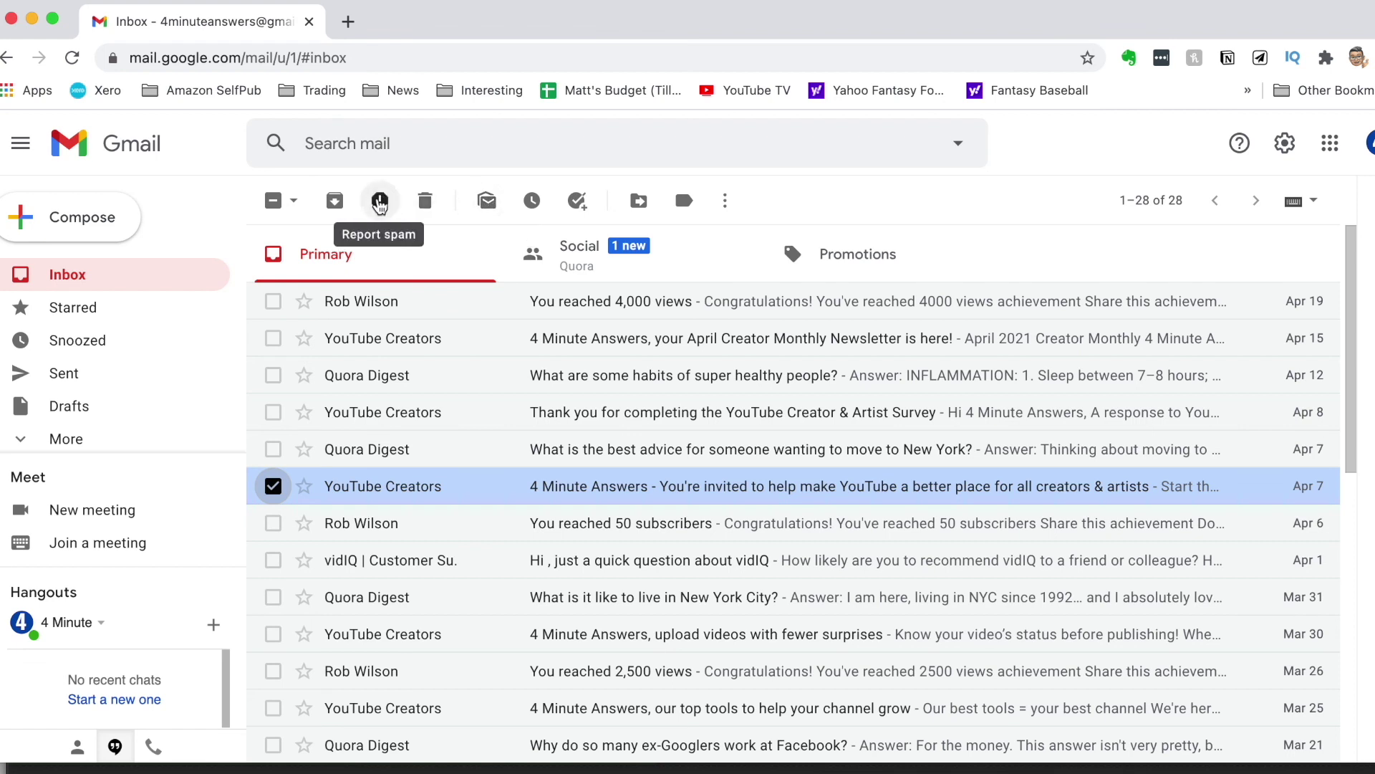
{"action": "left_click", "coordinate": [337, 201]}
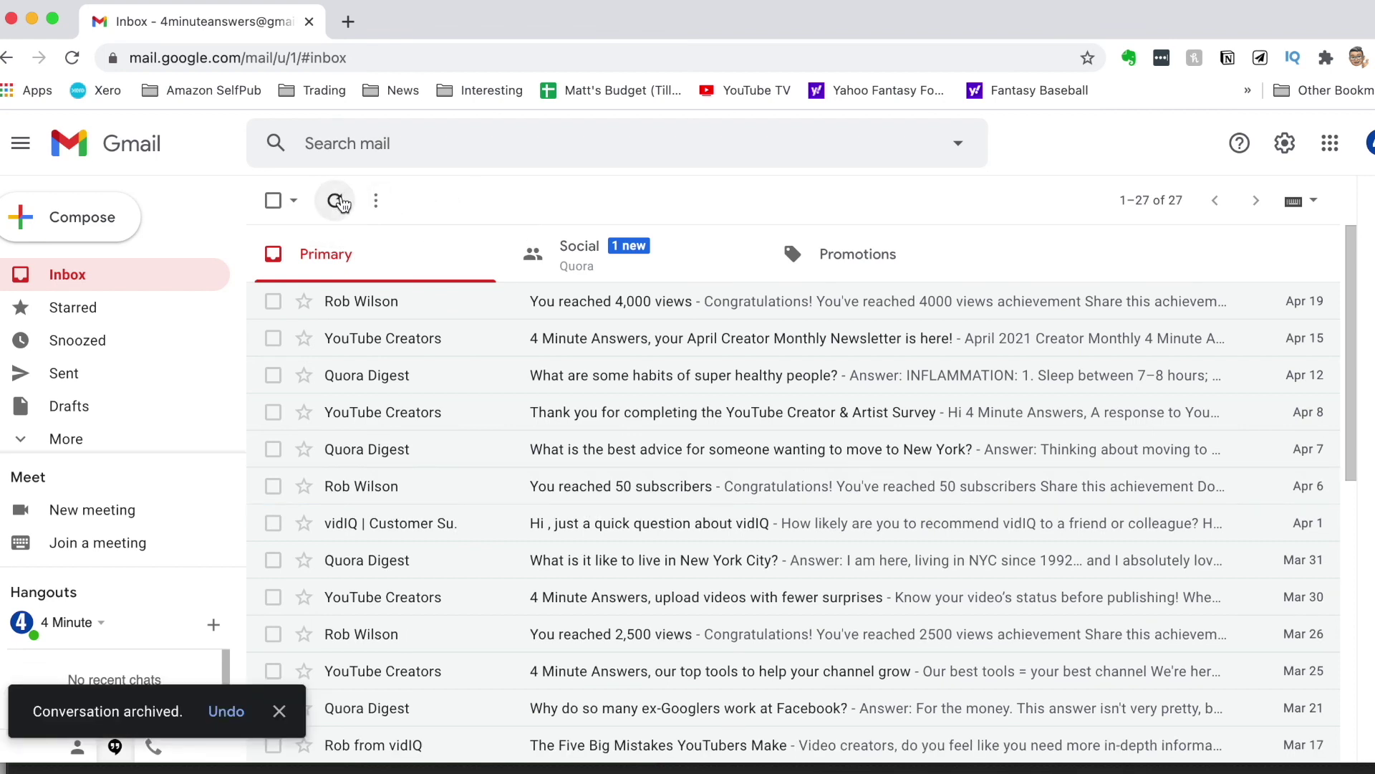